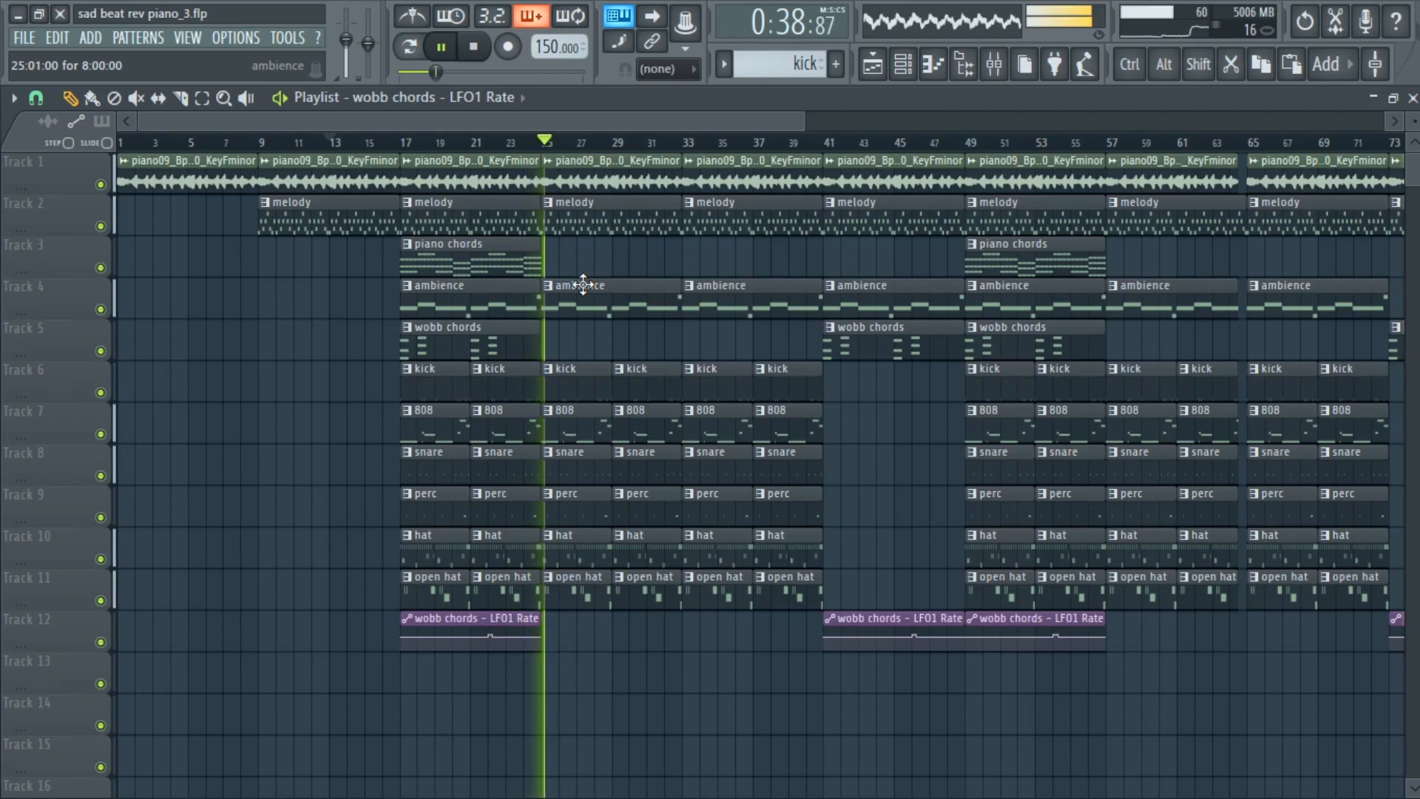
Stop the playback and select every channel in the channel rack except Sampler
click(479, 49)
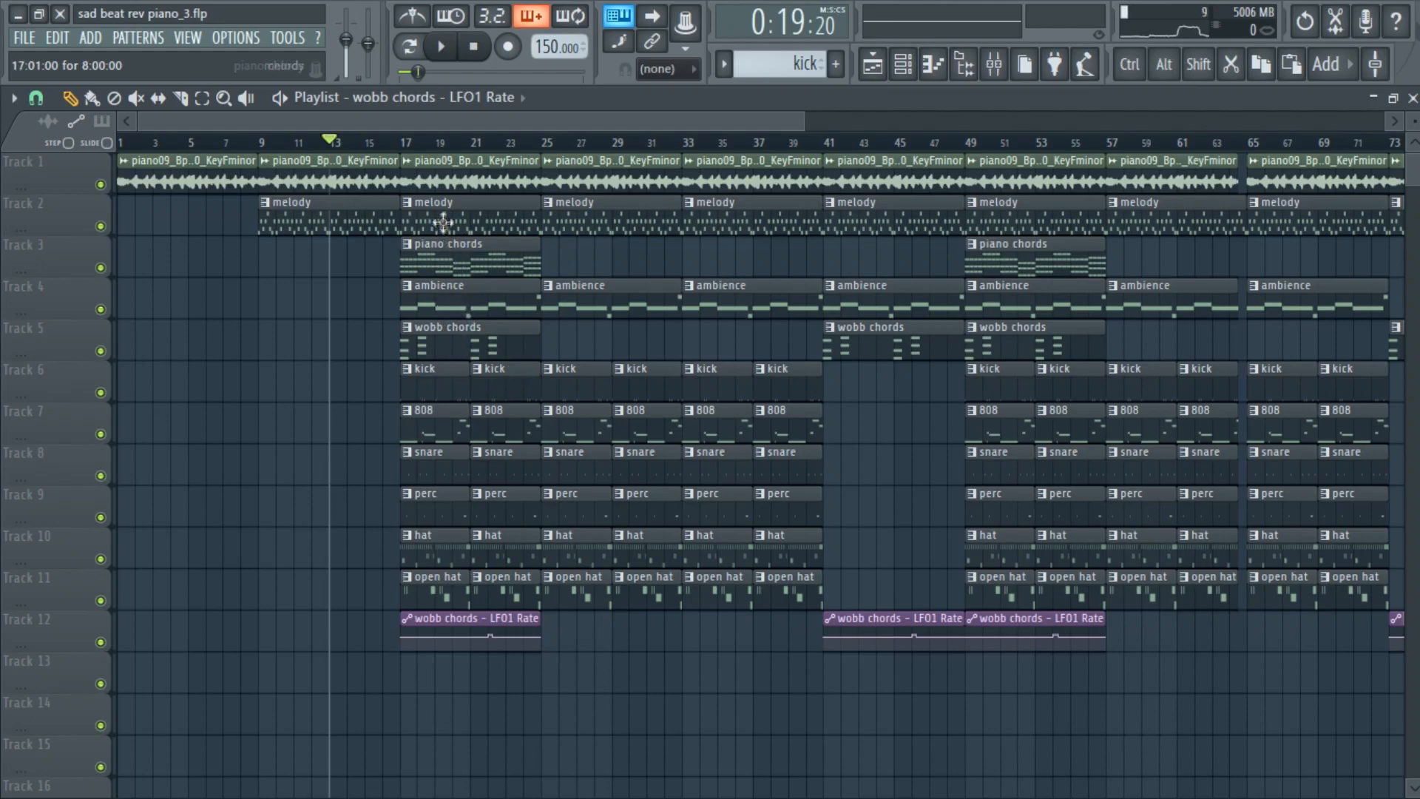
click(899, 74)
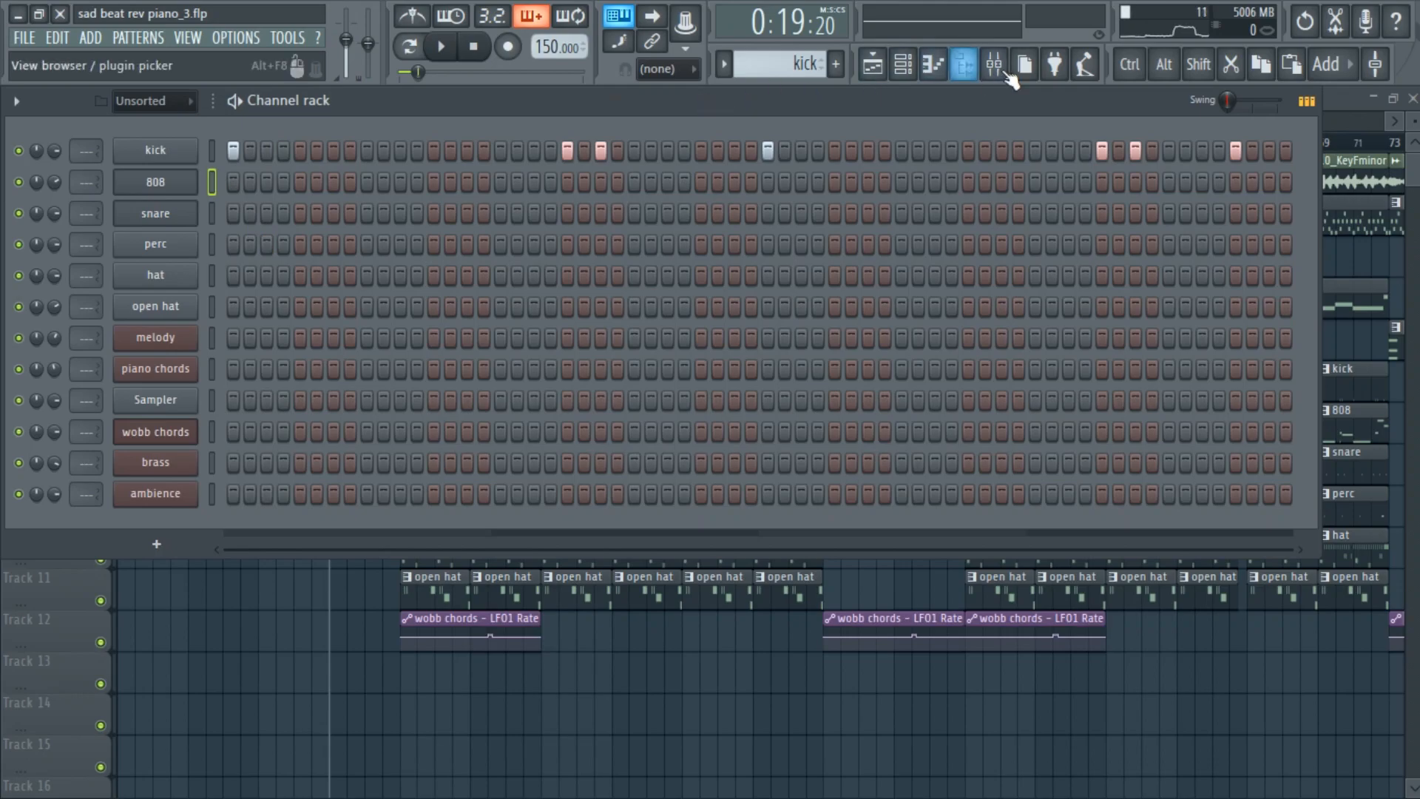
click(998, 65)
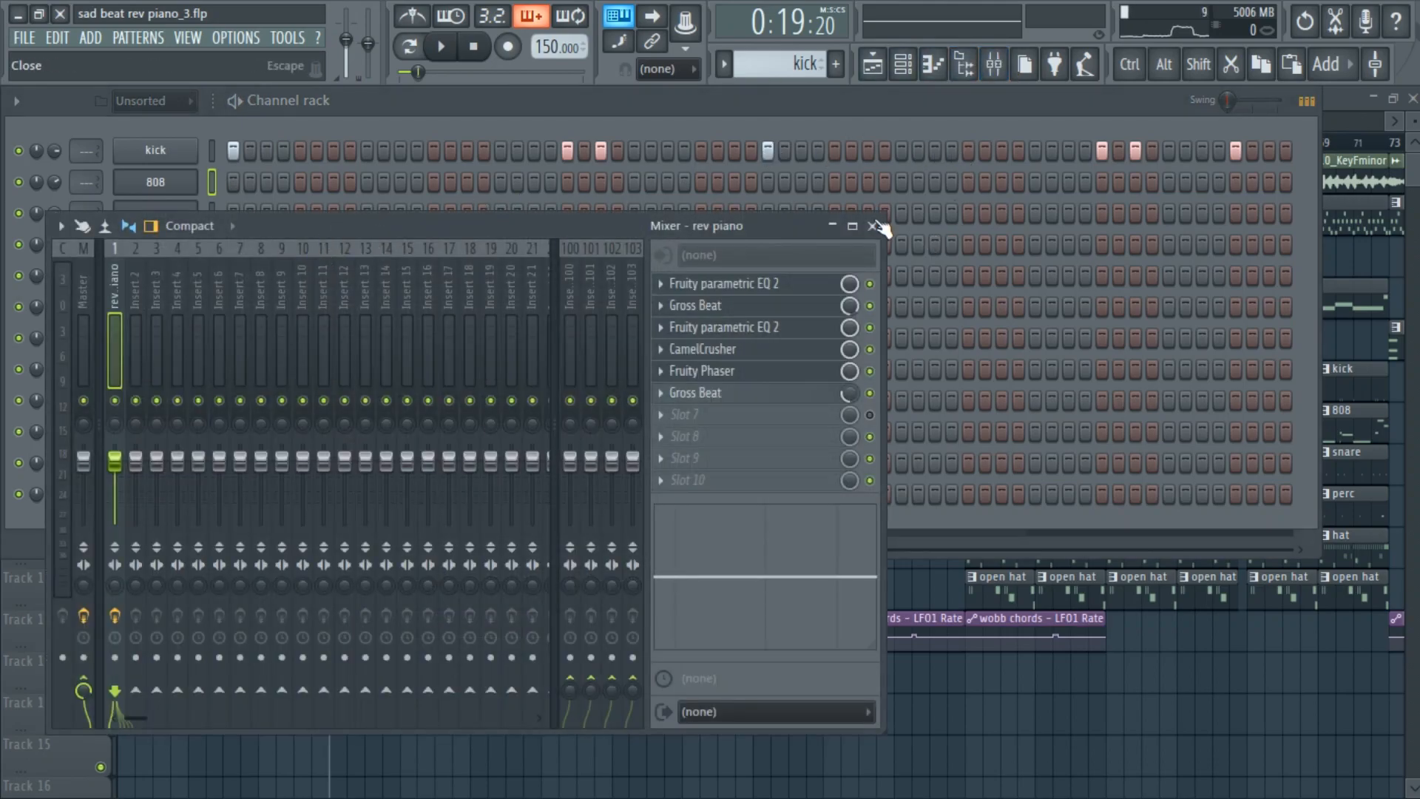
click(874, 226)
click(994, 68)
click(212, 400)
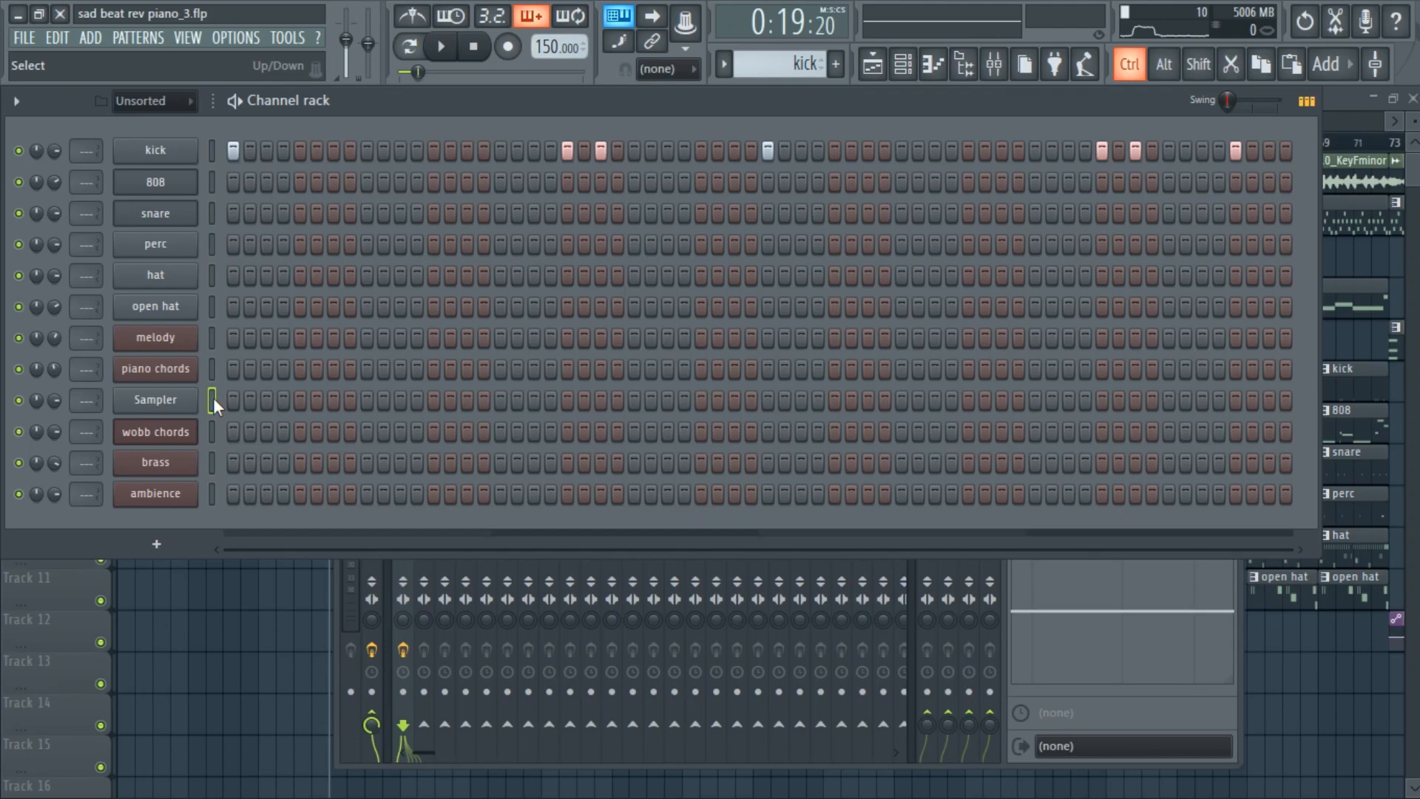
right_click(213, 397)
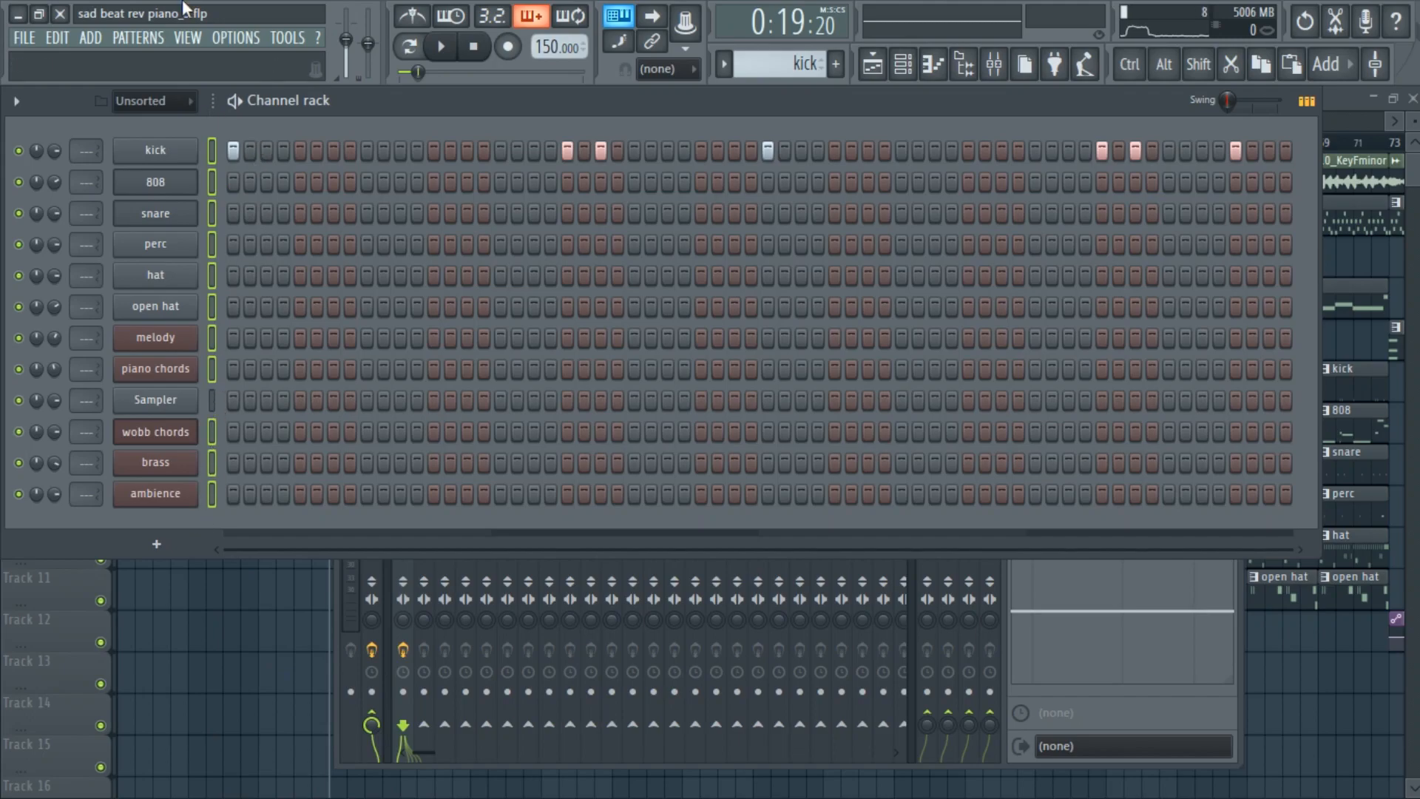
Route the selected channels to consecutive mixer tracks starting from Insert 2
key(F9)
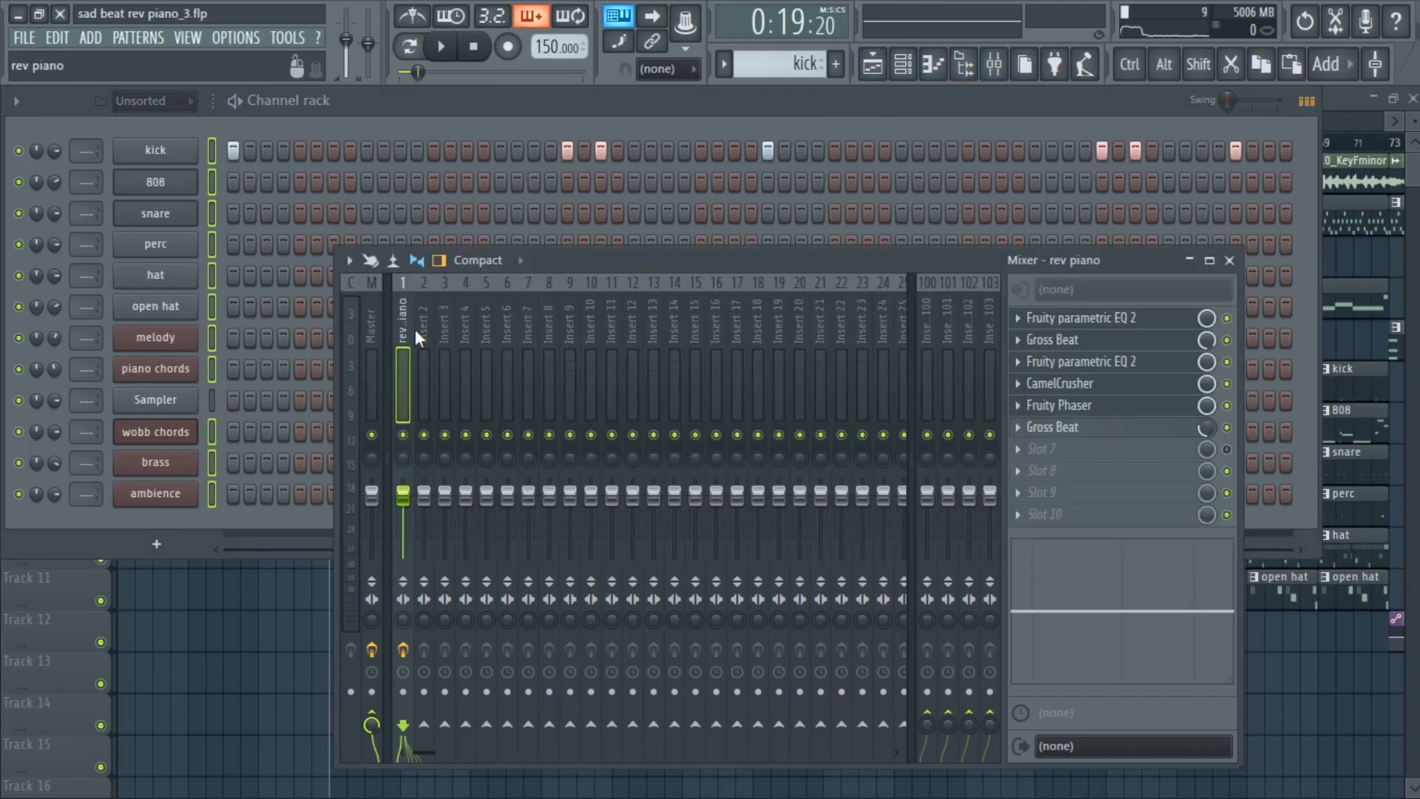
right_click(424, 325)
mouse_move(562, 443)
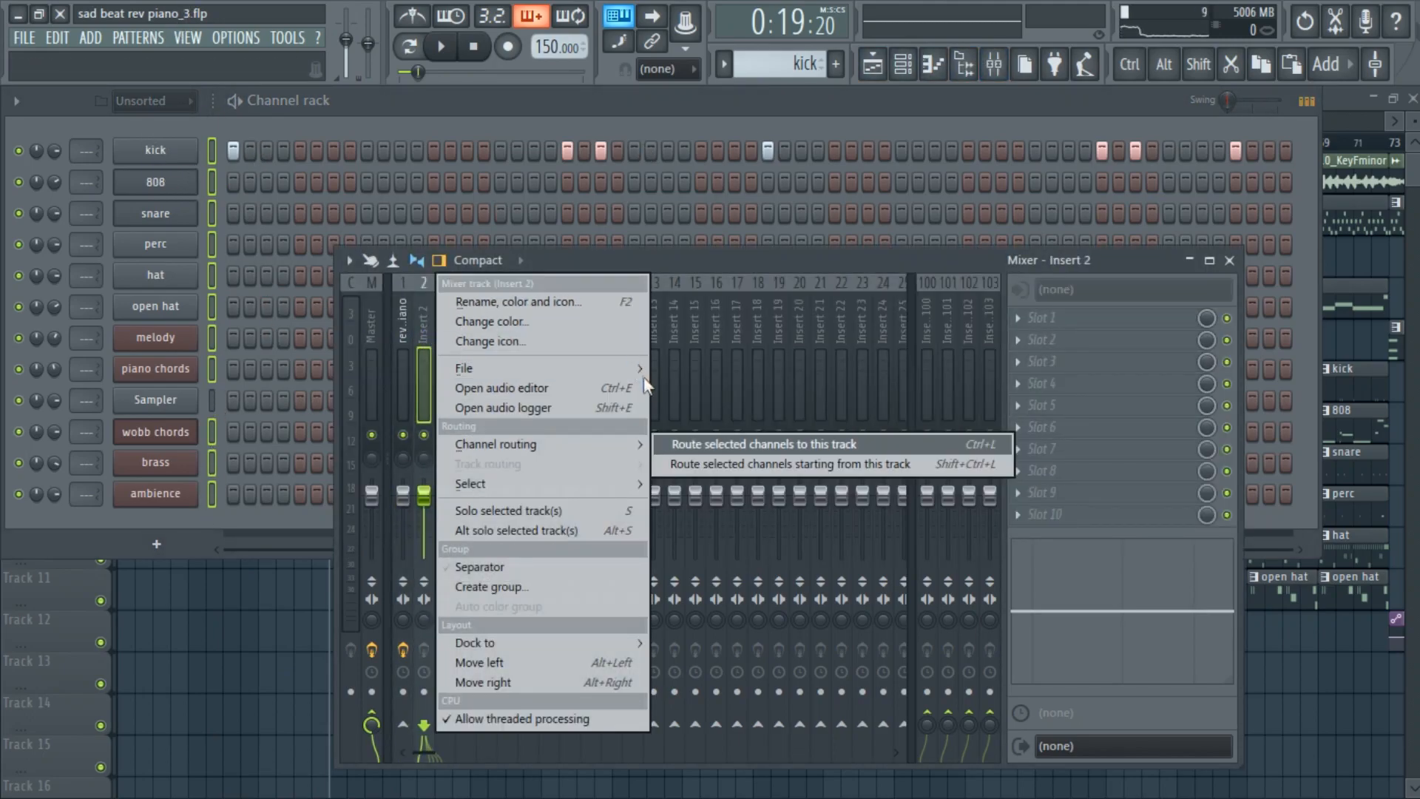
click(424, 388)
right_click(424, 388)
mouse_move(512, 450)
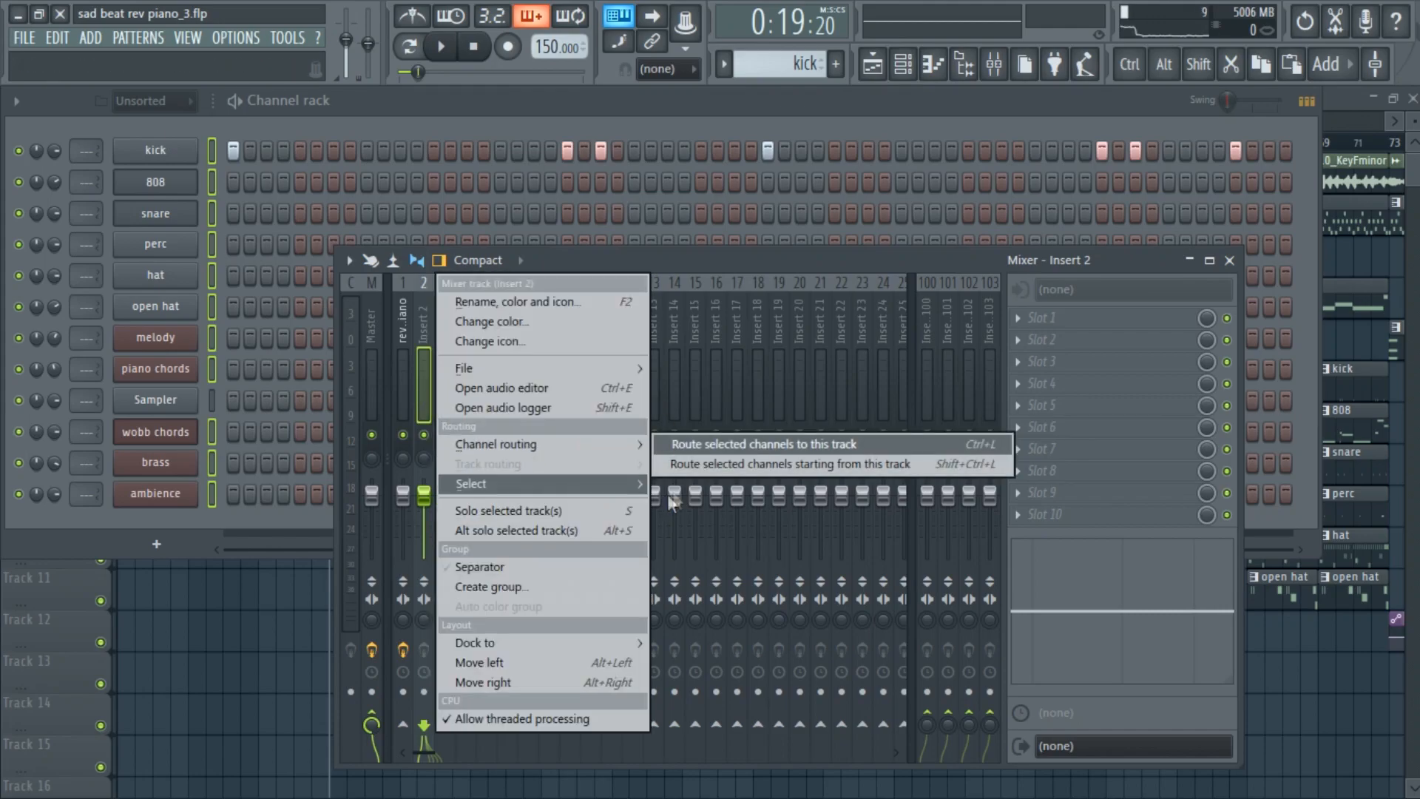
click(708, 465)
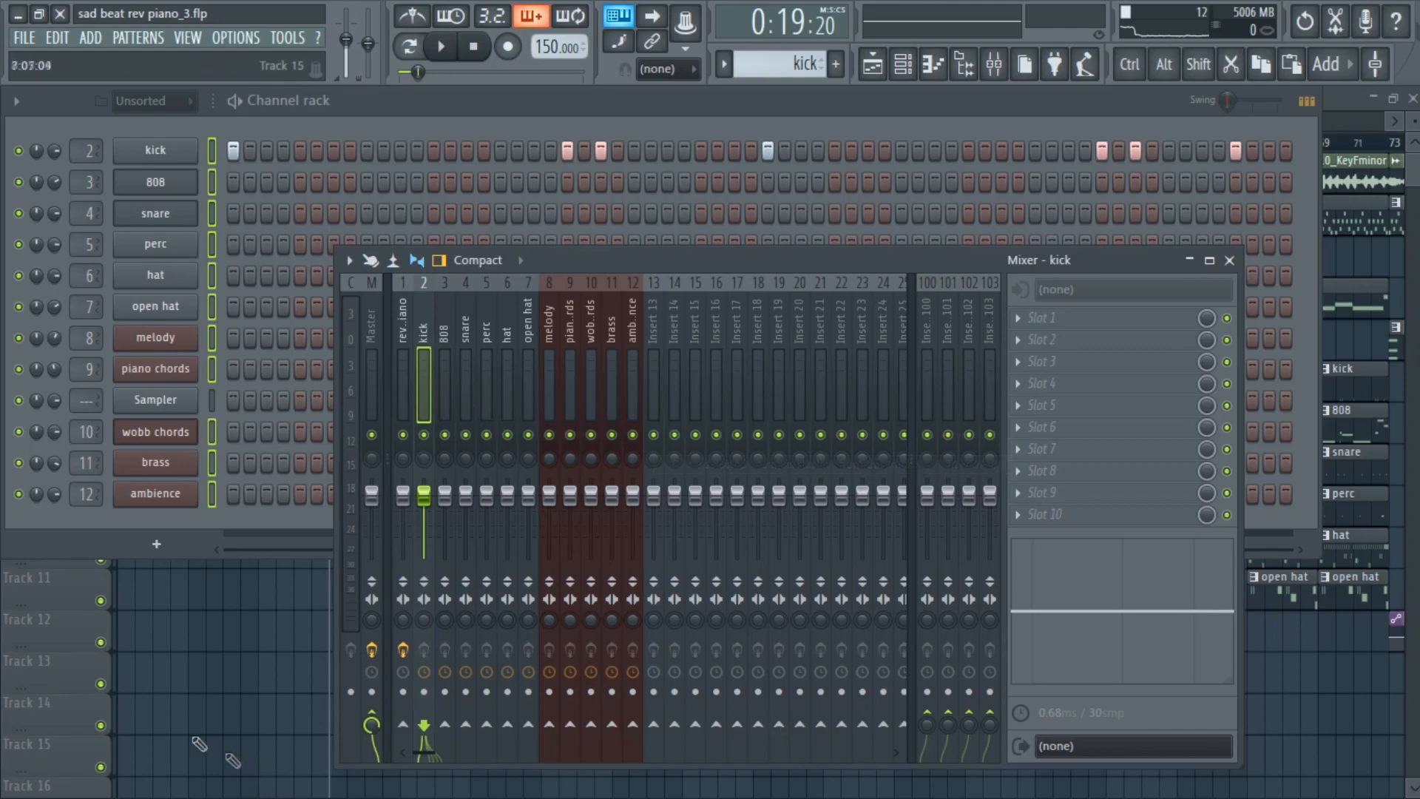
Check the target mixer track assigned to each channel in the rack and the corresponding named tracks in the mixer
right_click(54, 361)
click(84, 355)
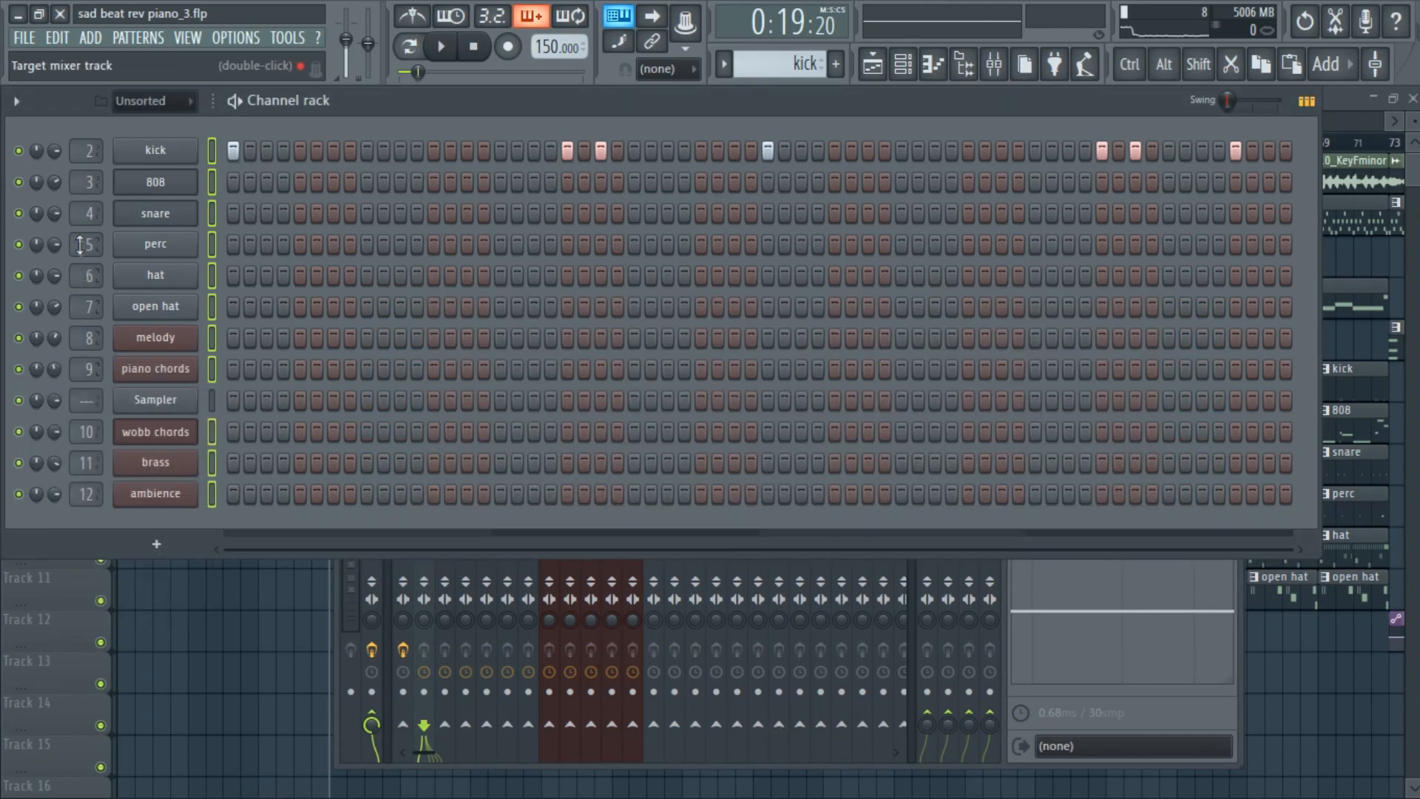
right_click(59, 182)
click(67, 378)
right_click(65, 319)
click(68, 340)
right_click(59, 309)
click(80, 316)
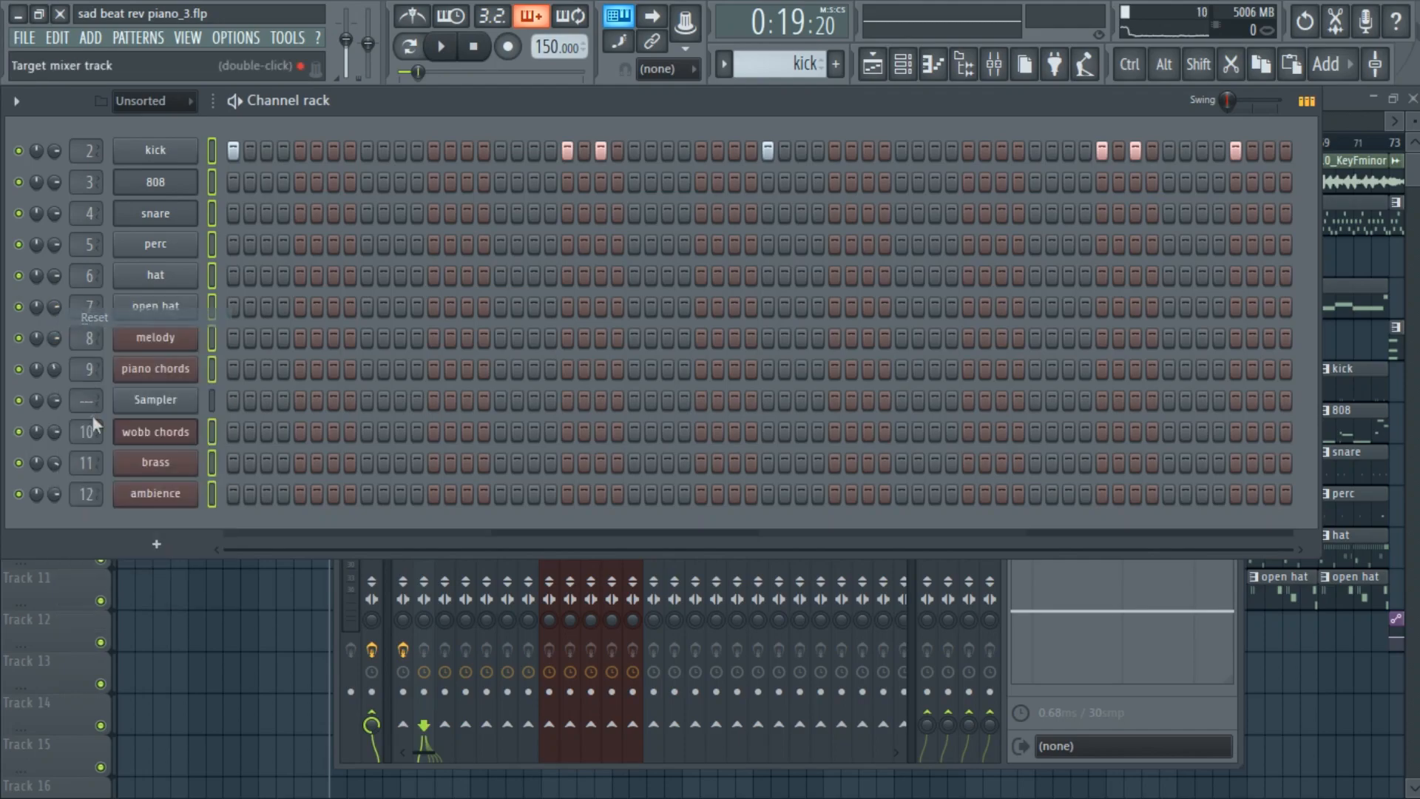
right_click(59, 458)
click(83, 458)
right_click(52, 463)
click(74, 475)
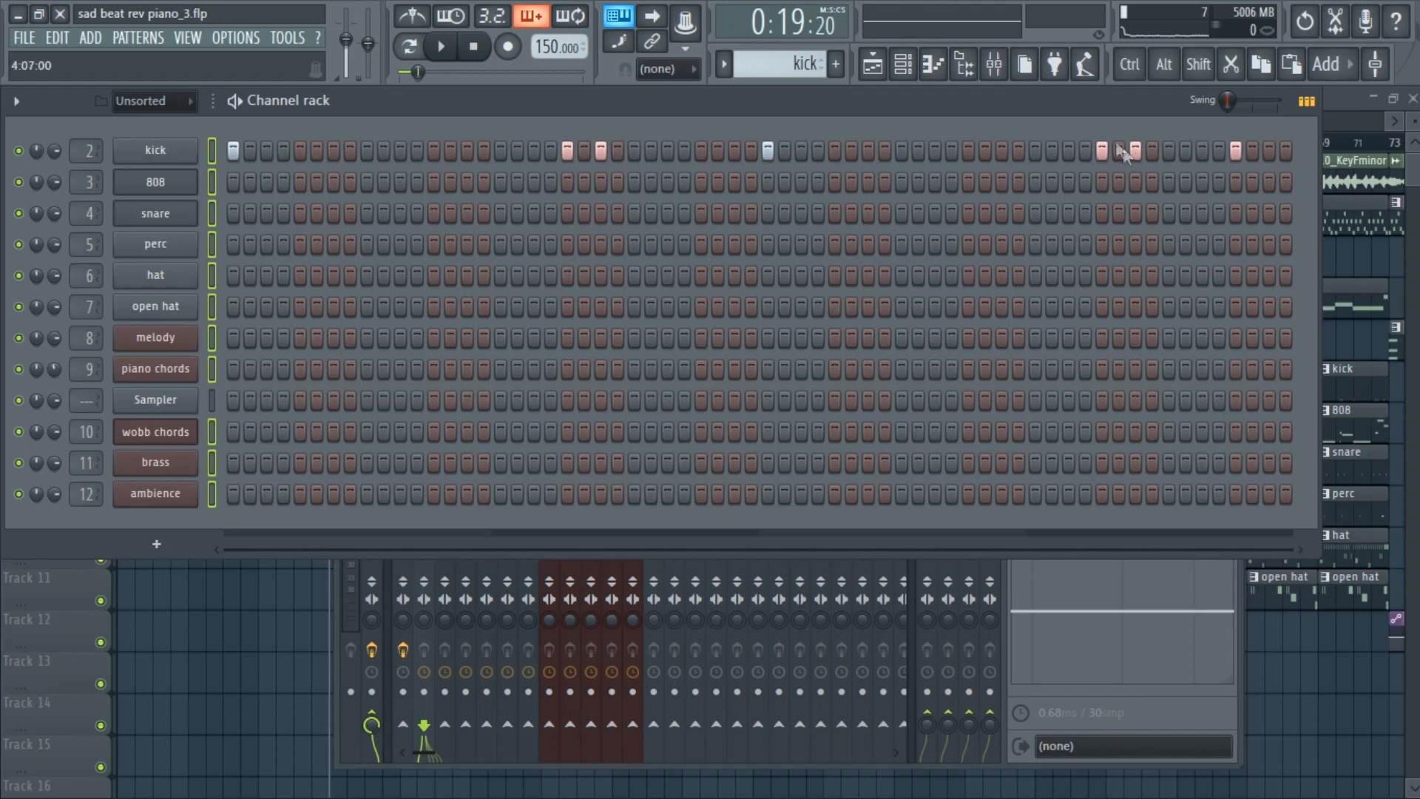
click(993, 63)
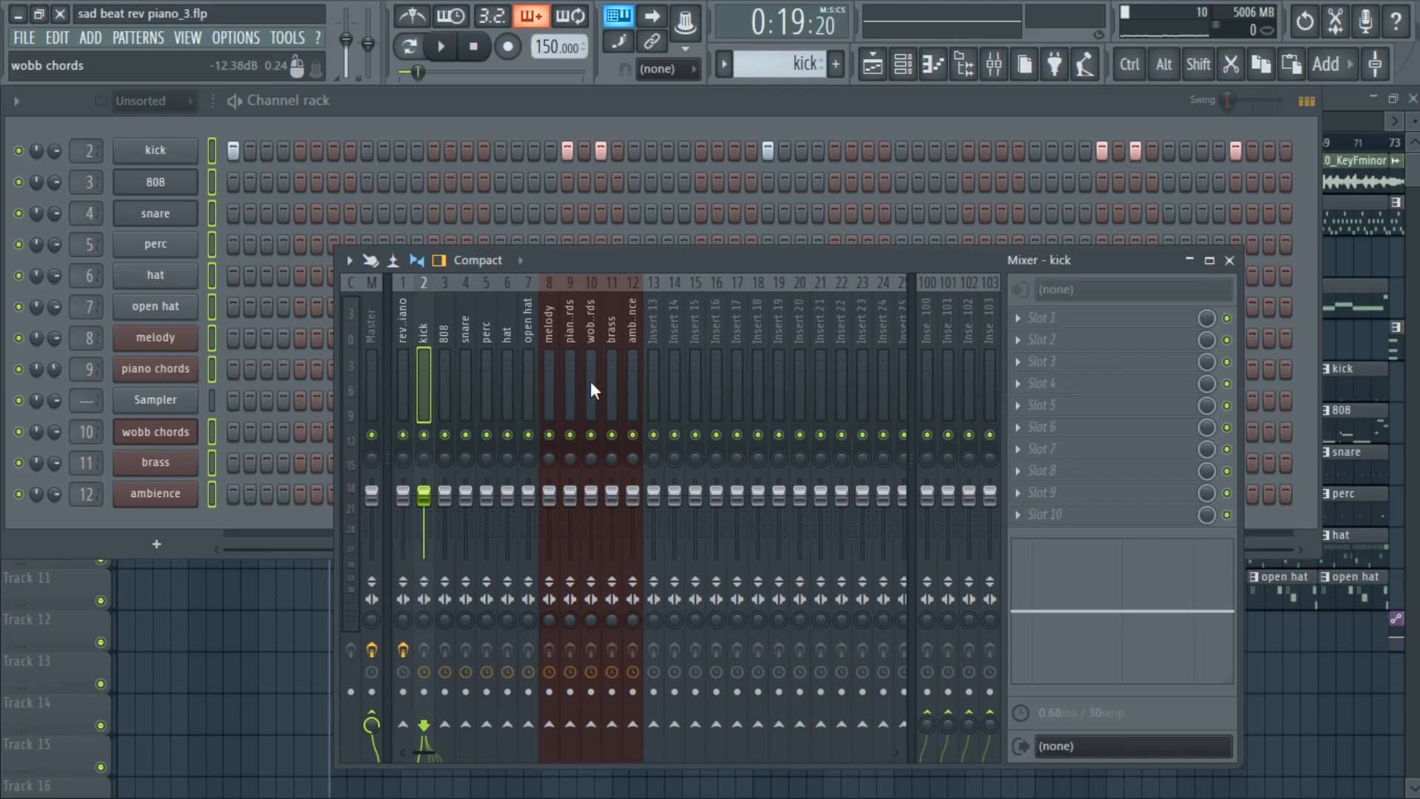
click(630, 388)
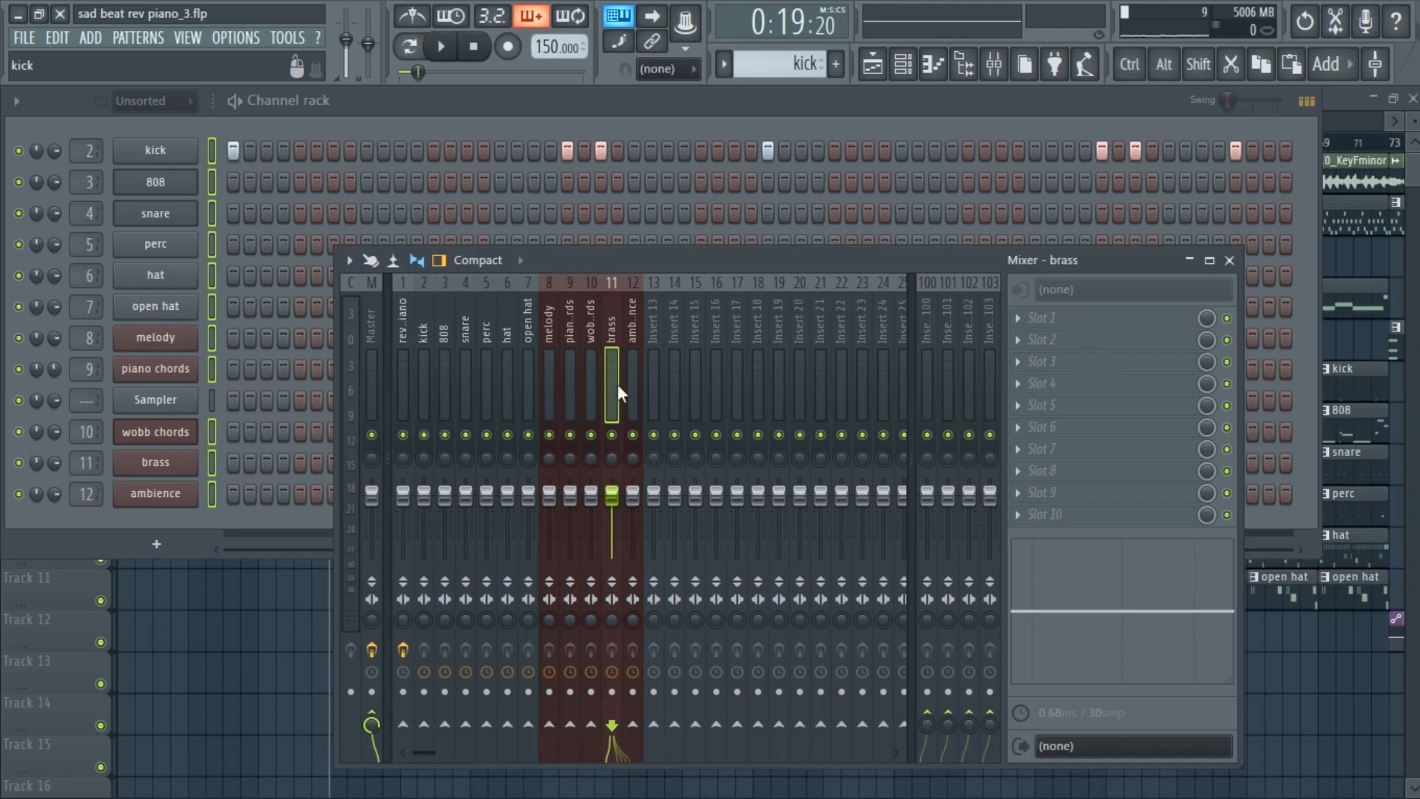
Make a time selection from bar 17 to bar 25 in the playlist, covering the section where all instruments play
click(872, 73)
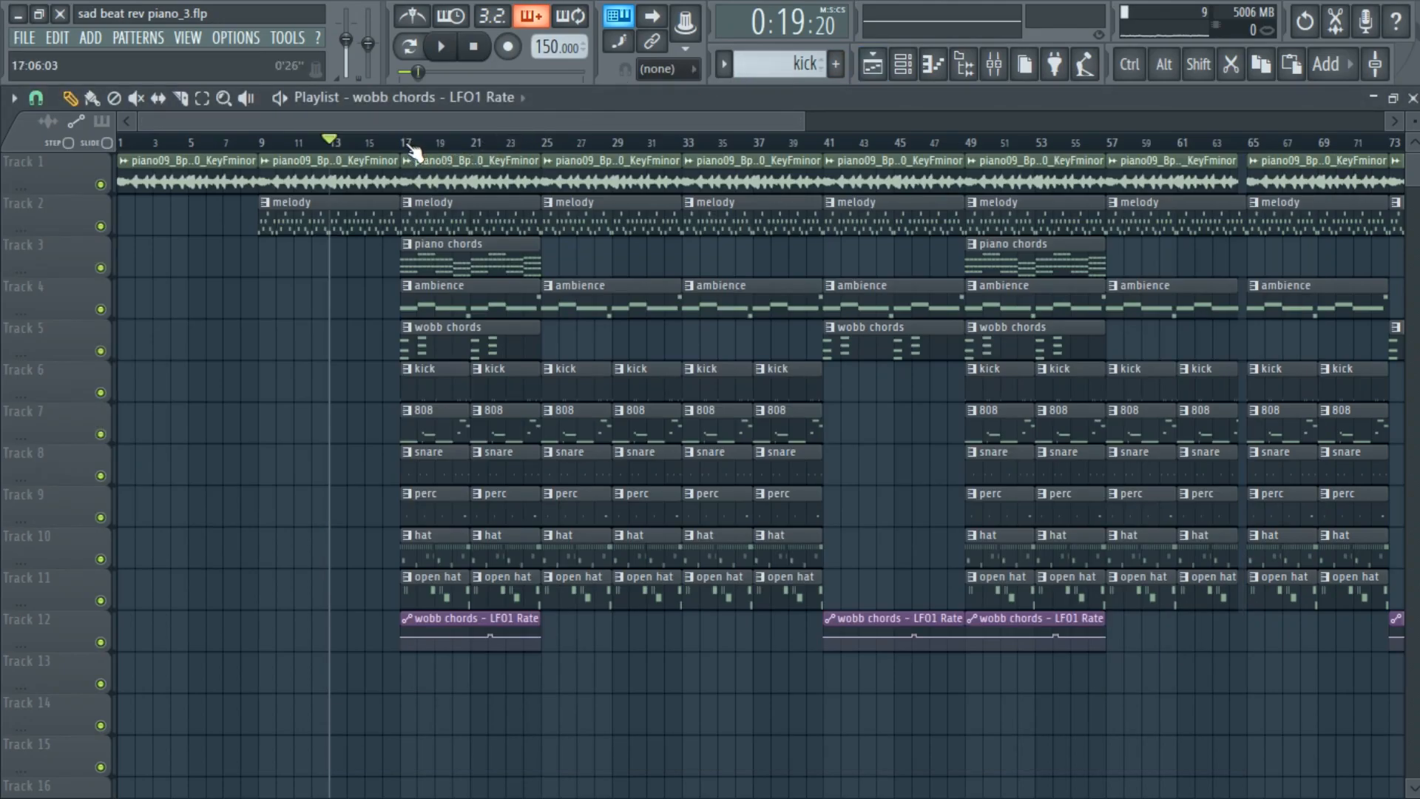
drag(268, 157, 386, 162)
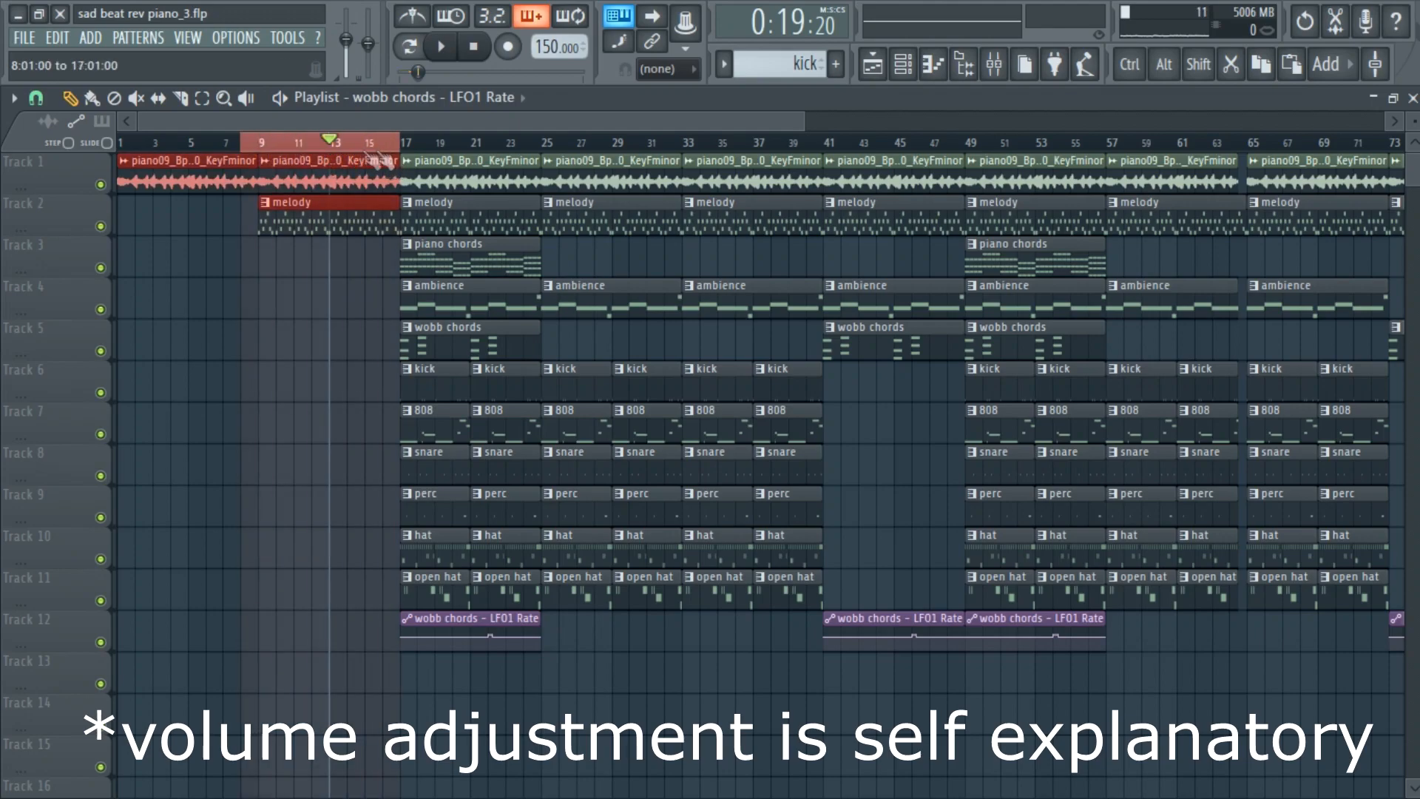
mouse_move(272, 146)
mouse_down()
mouse_move(260, 147)
mouse_move(279, 147)
mouse_up()
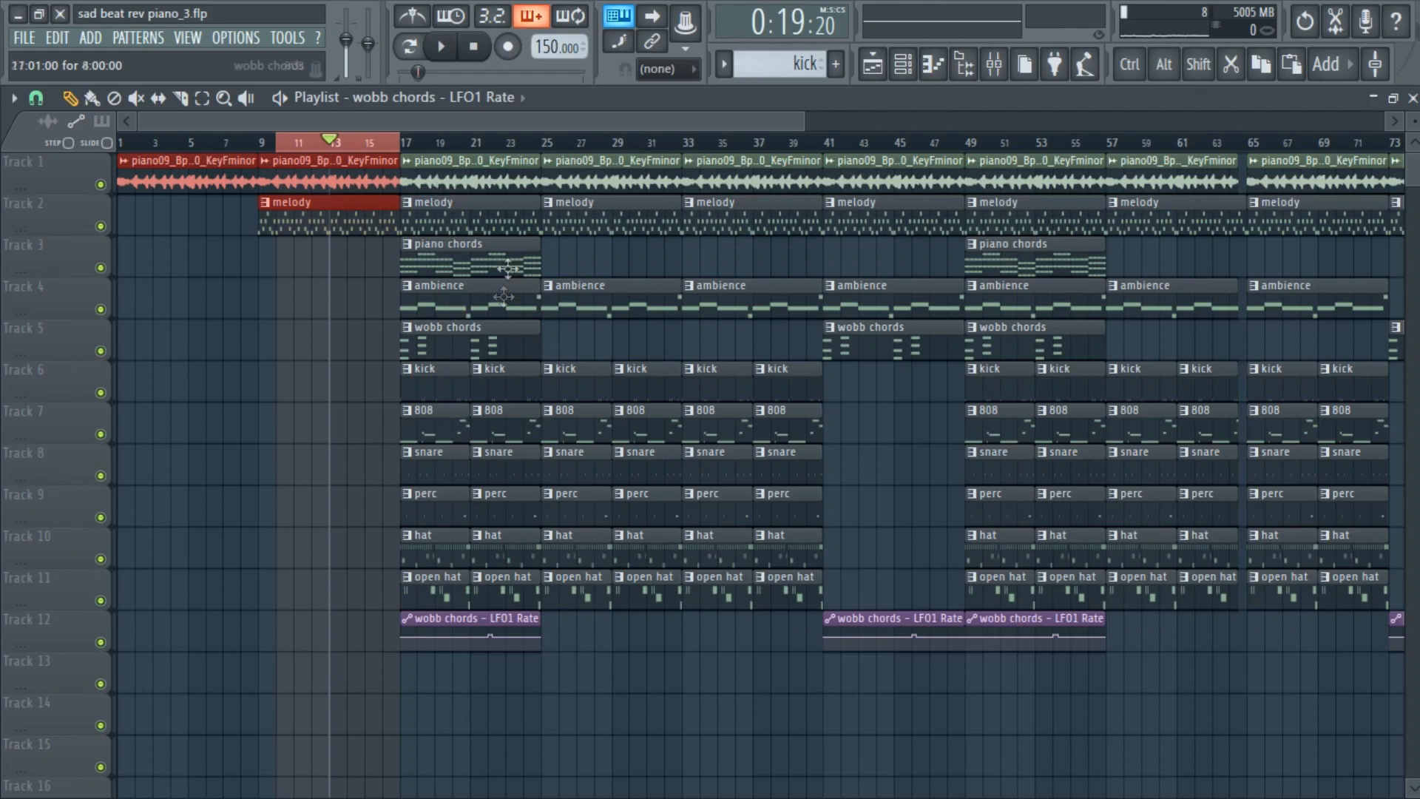
double_click(411, 142)
drag(406, 148, 541, 148)
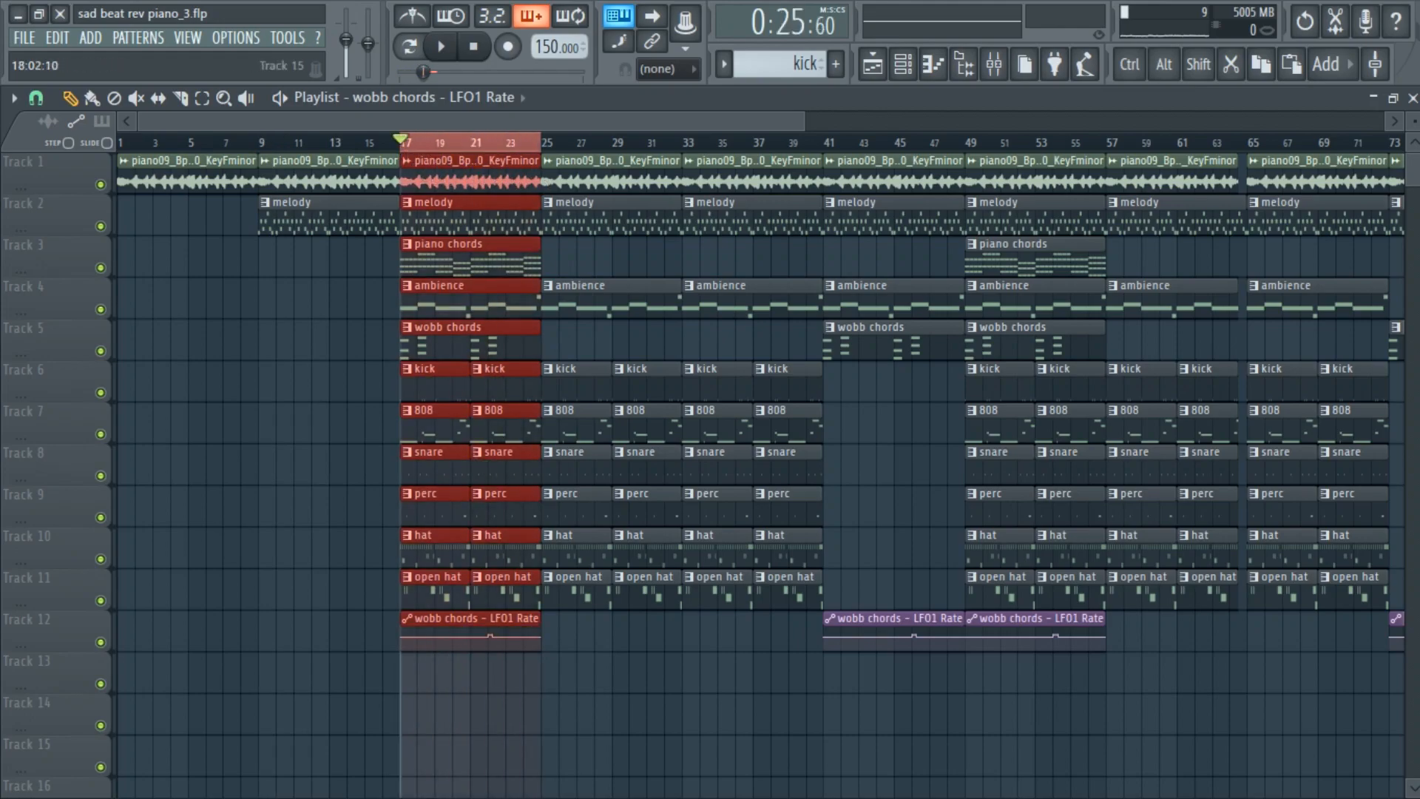
click(997, 70)
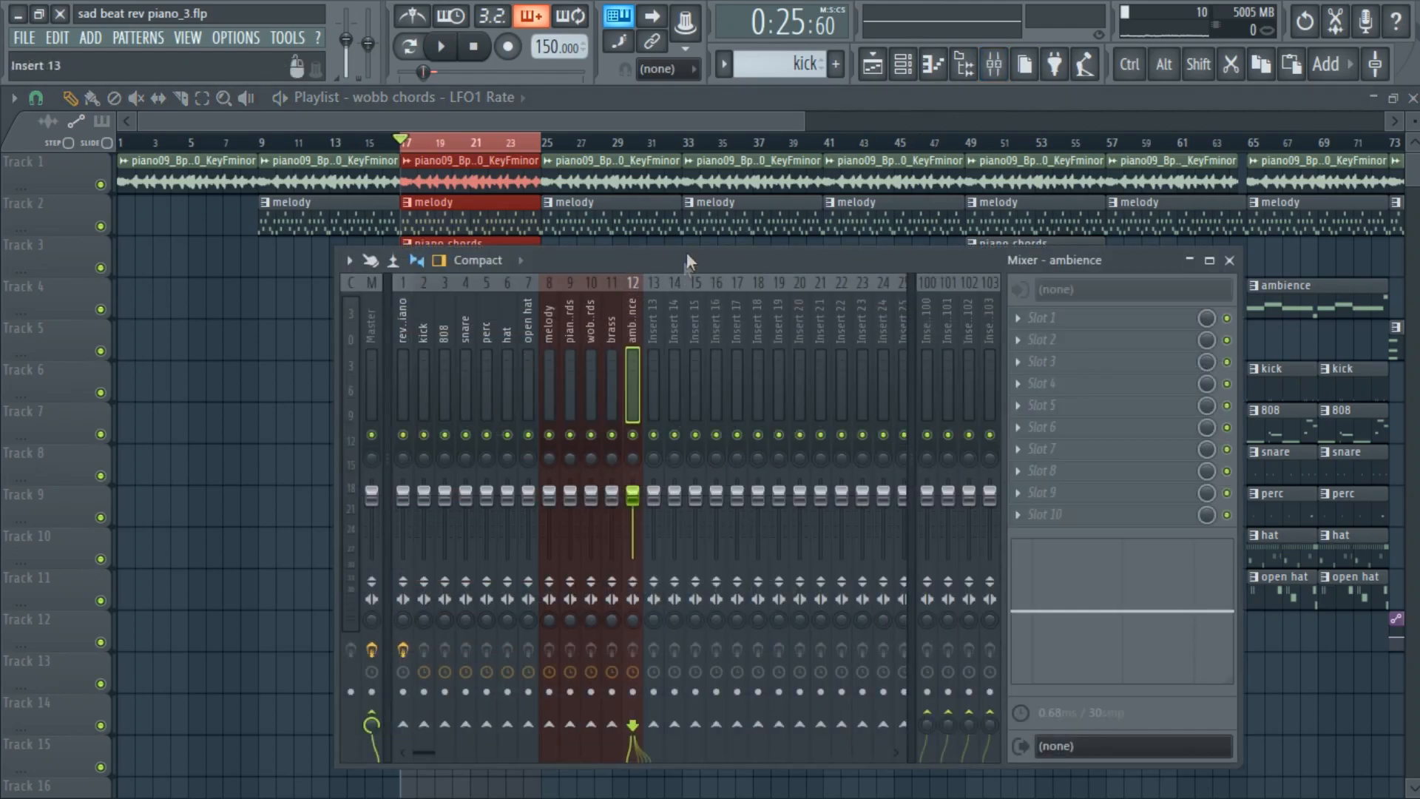
key(F9)
scroll(466, 244, up, 5)
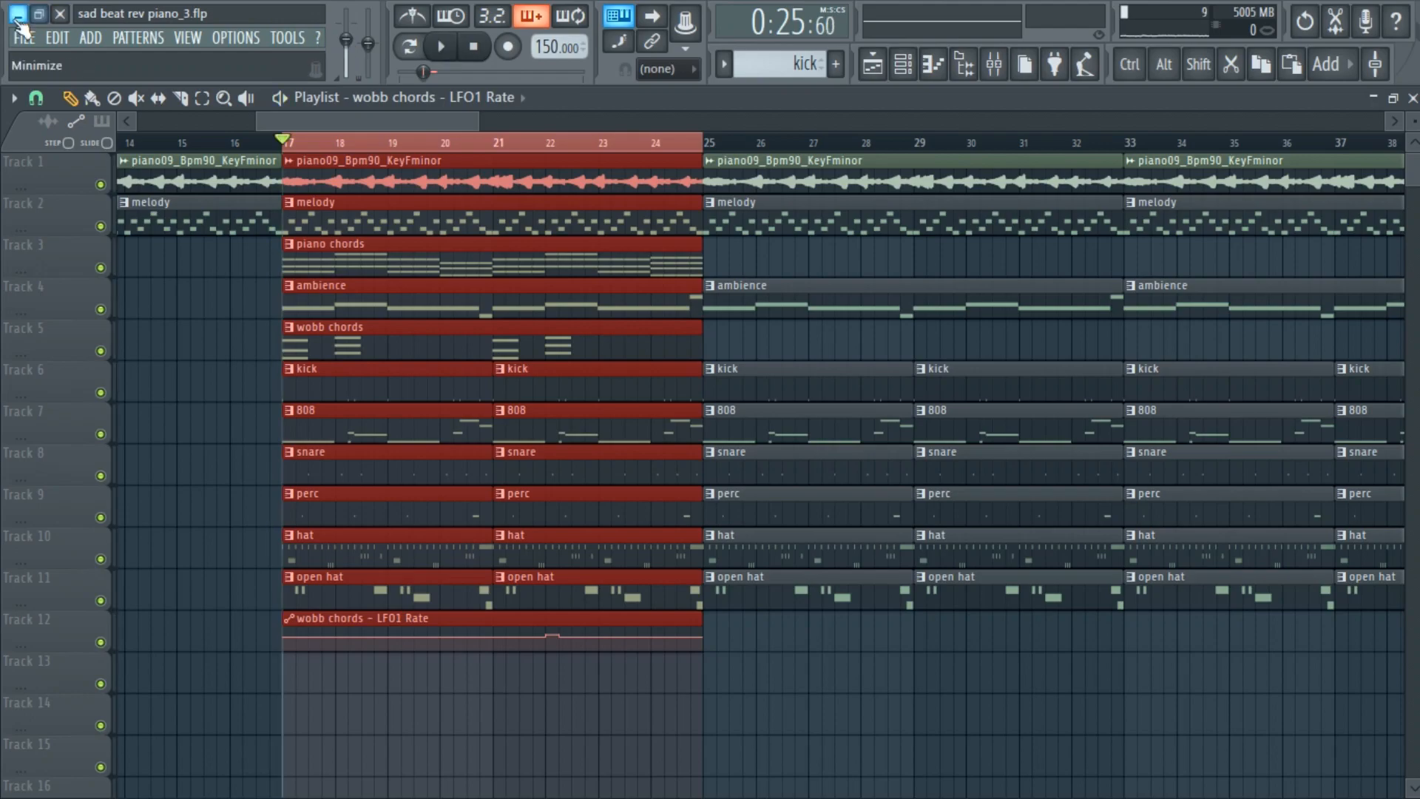
Play the selected section and lower the faders of mixer tracks 1 to 13 together to about -12 dB, watching the Master level
key(space)
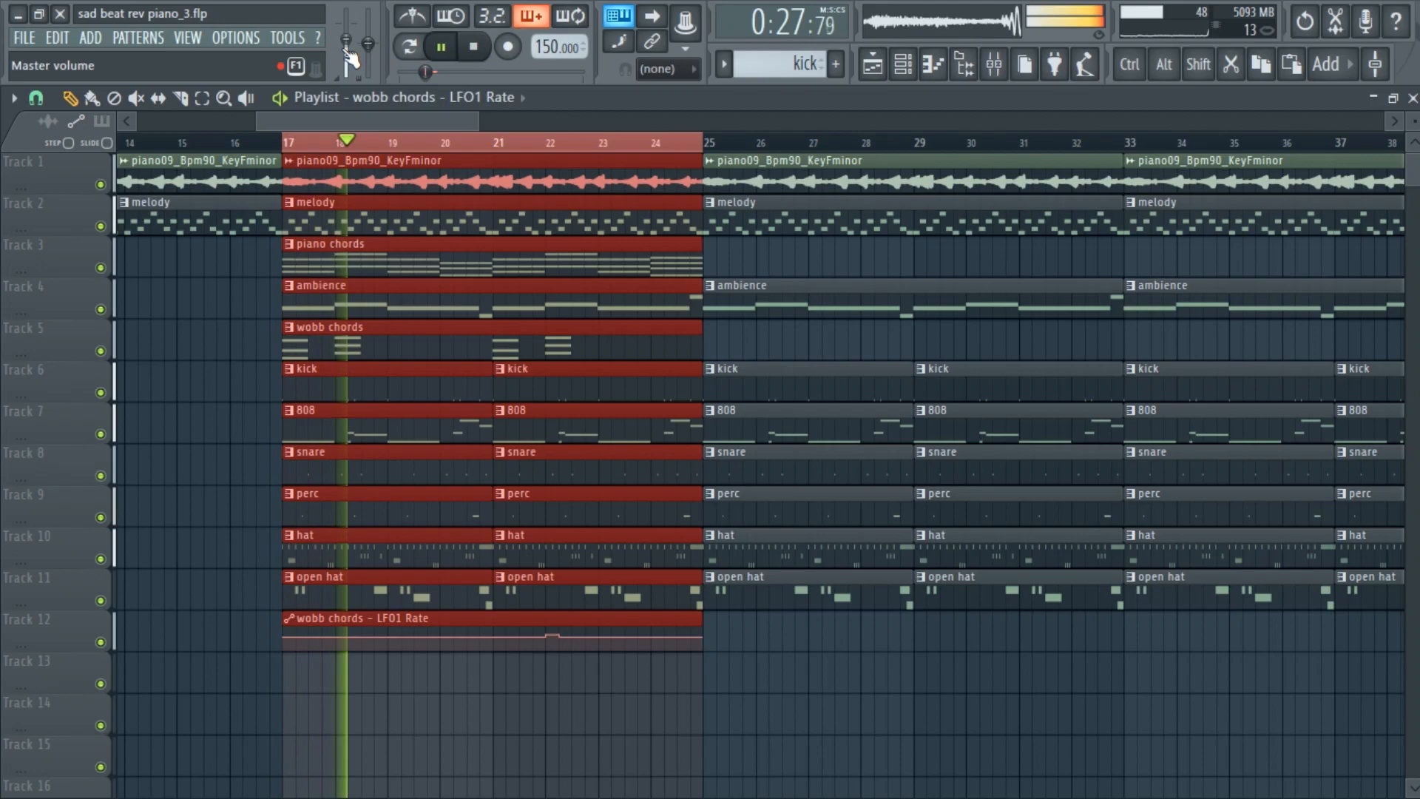
key(F9)
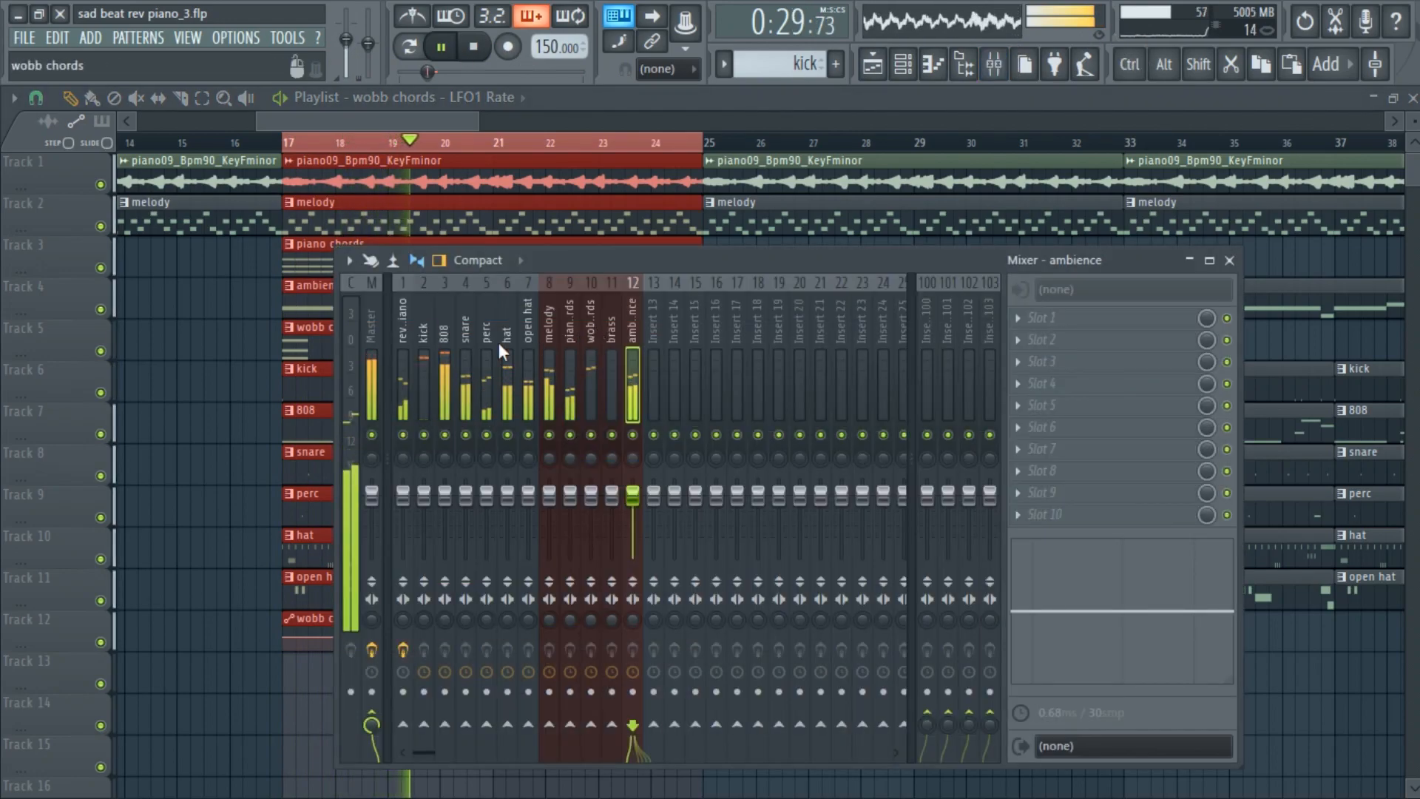
click(445, 377)
click(370, 352)
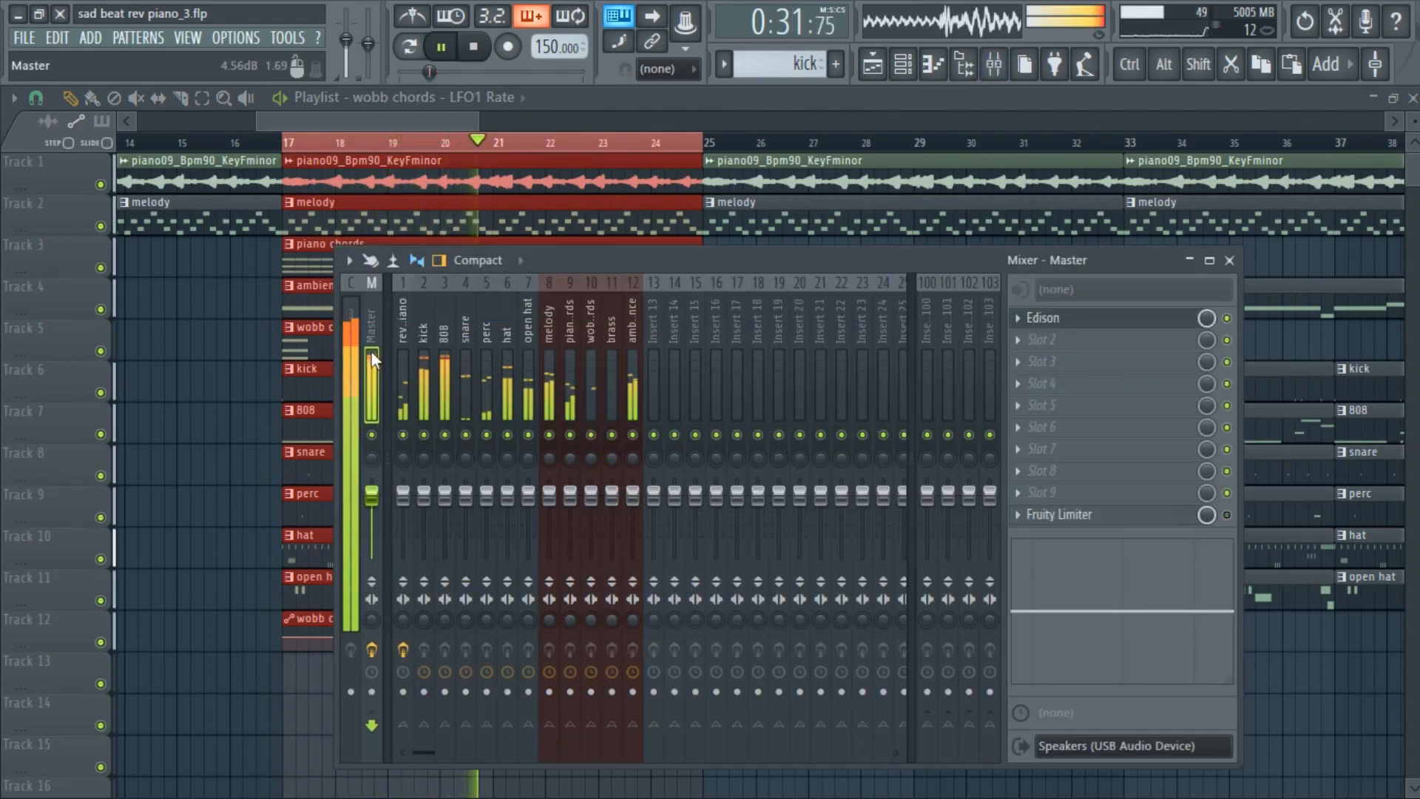
drag(403, 358, 651, 389)
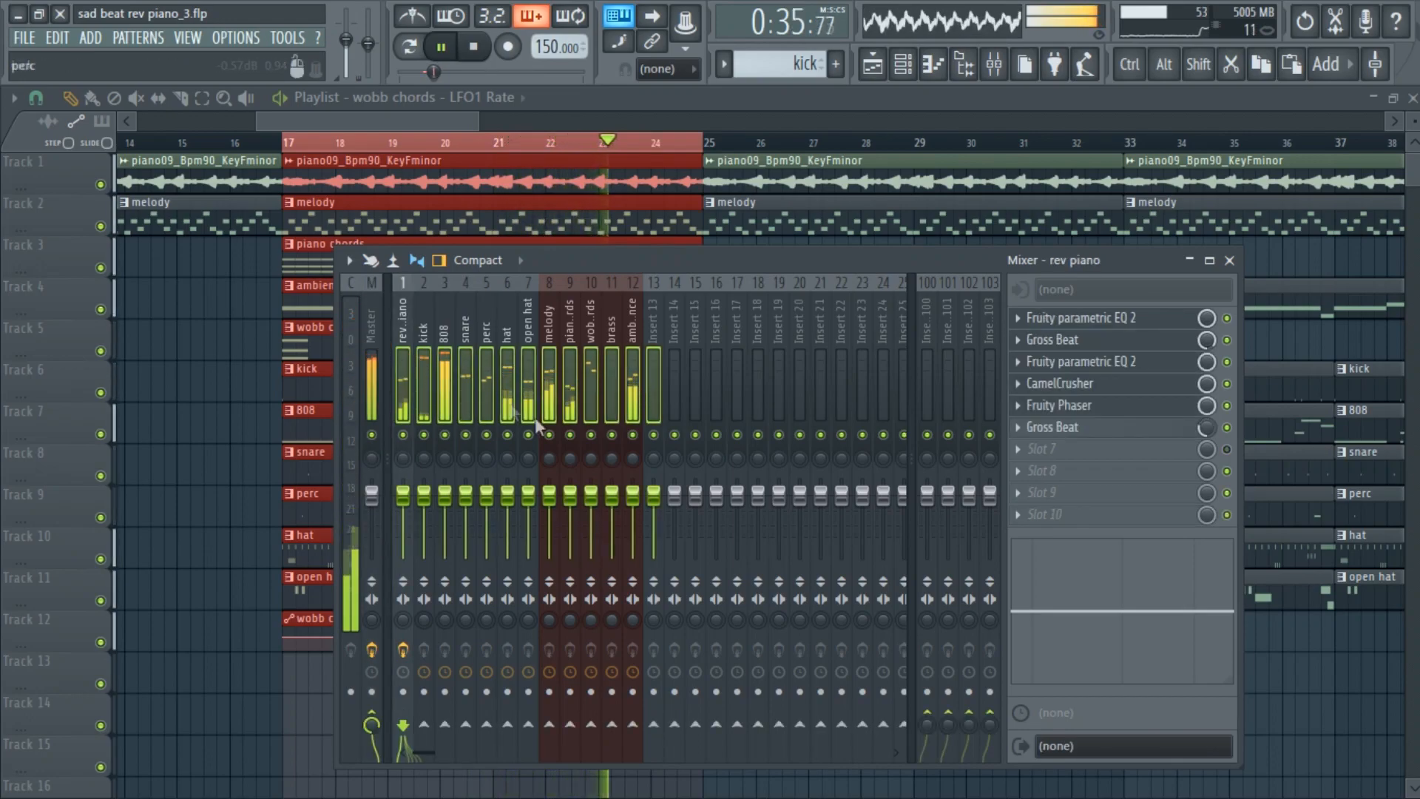
drag(653, 494, 654, 525)
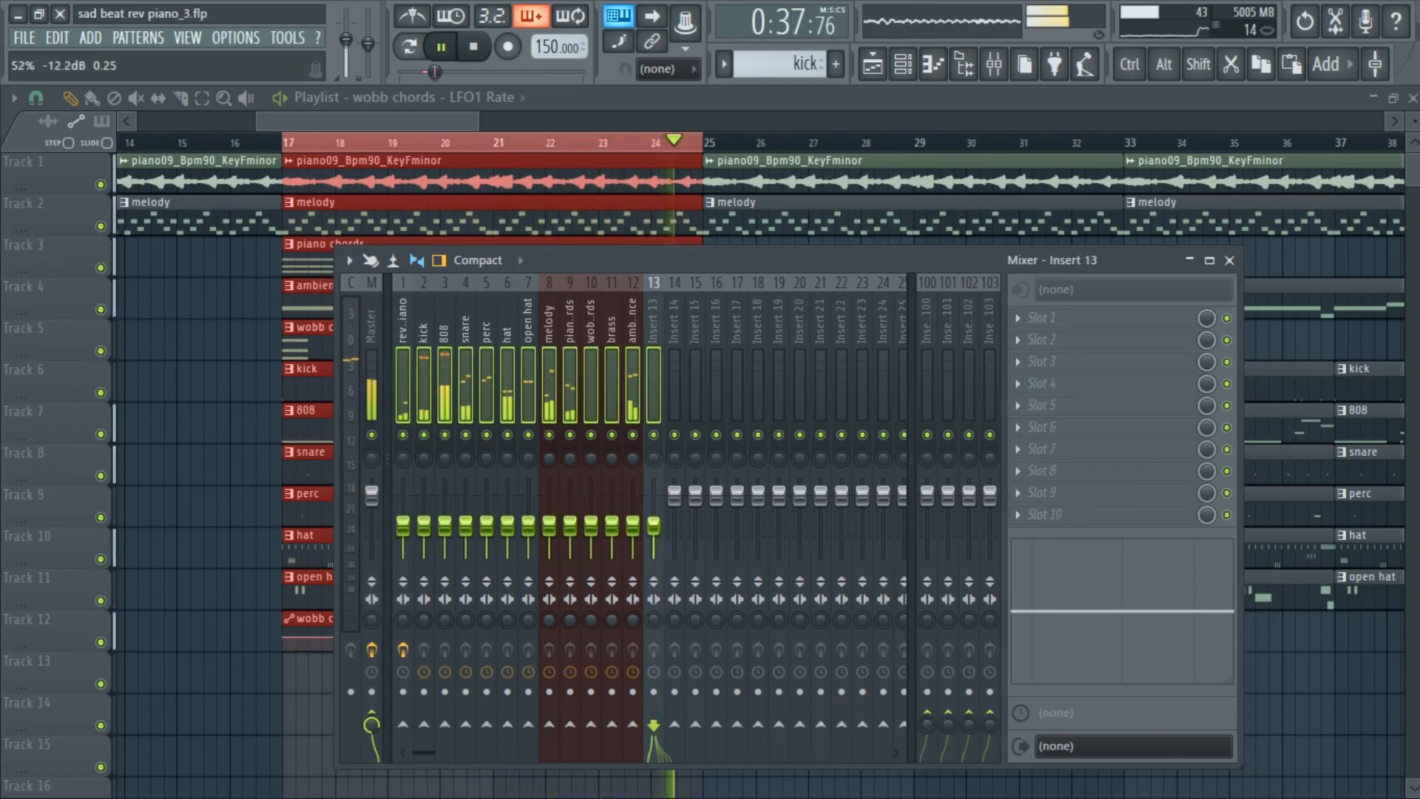
click(370, 334)
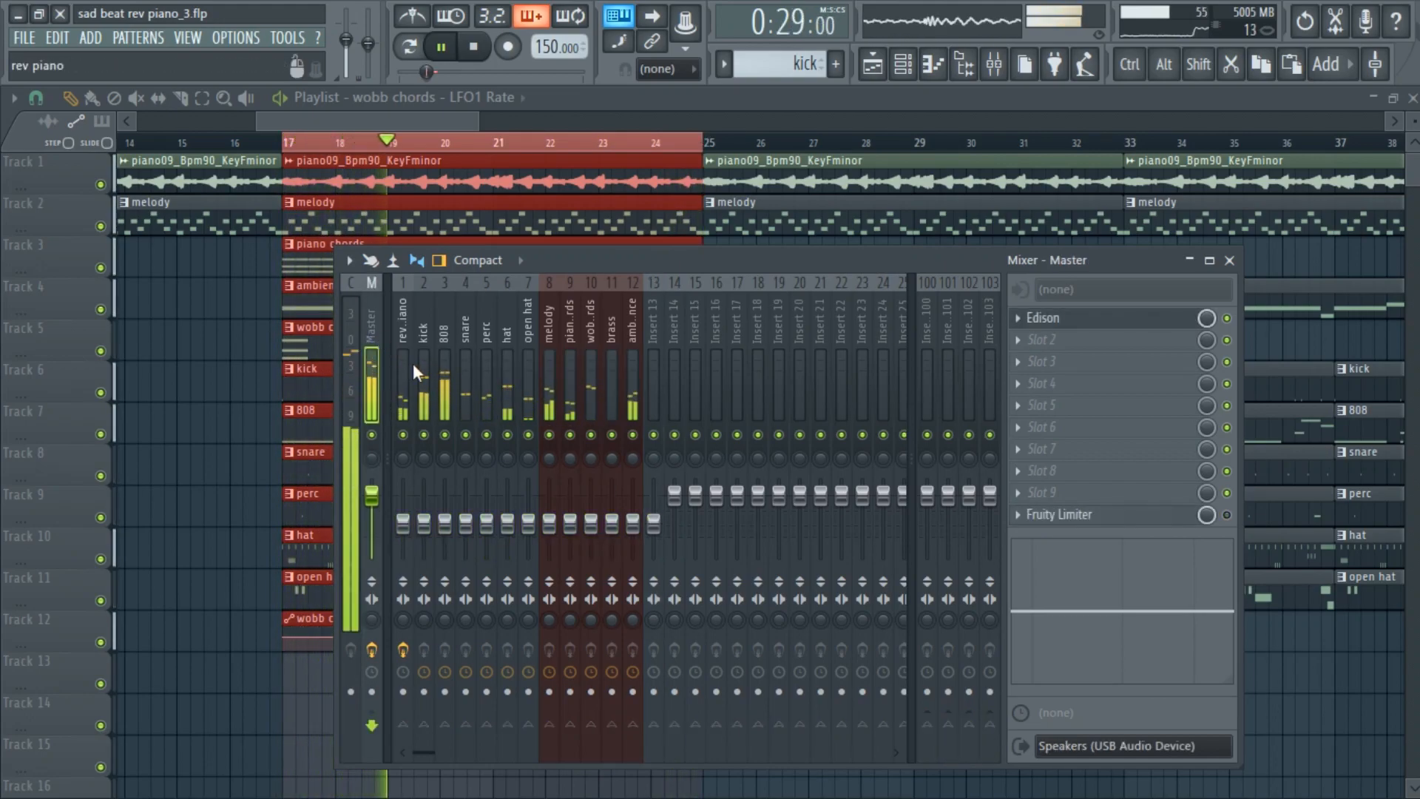
Lower the kick and 808 faders below the other tracks, with the 808 lowest, and check the Master level
click(467, 346)
drag(445, 524, 444, 558)
click(365, 339)
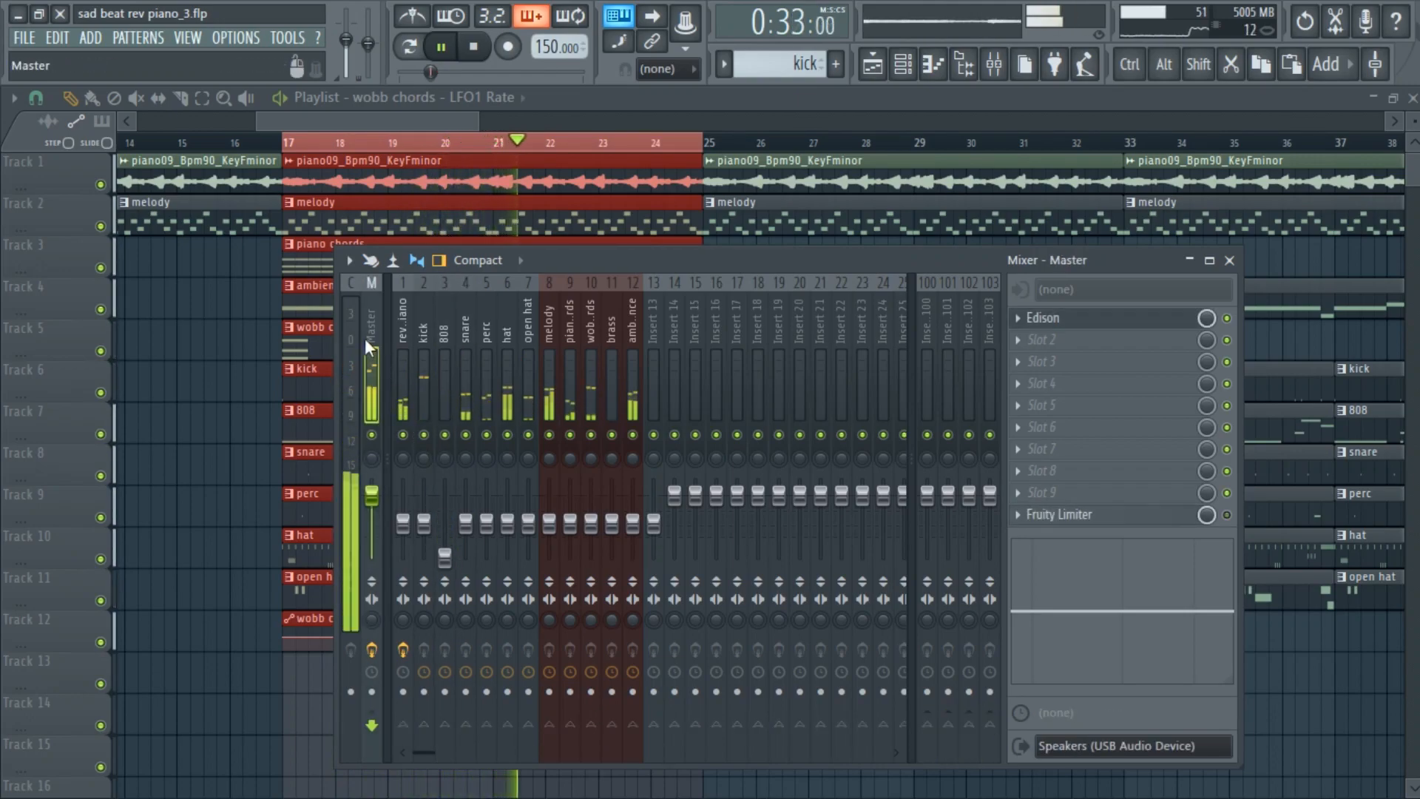
drag(423, 523, 444, 545)
click(422, 544)
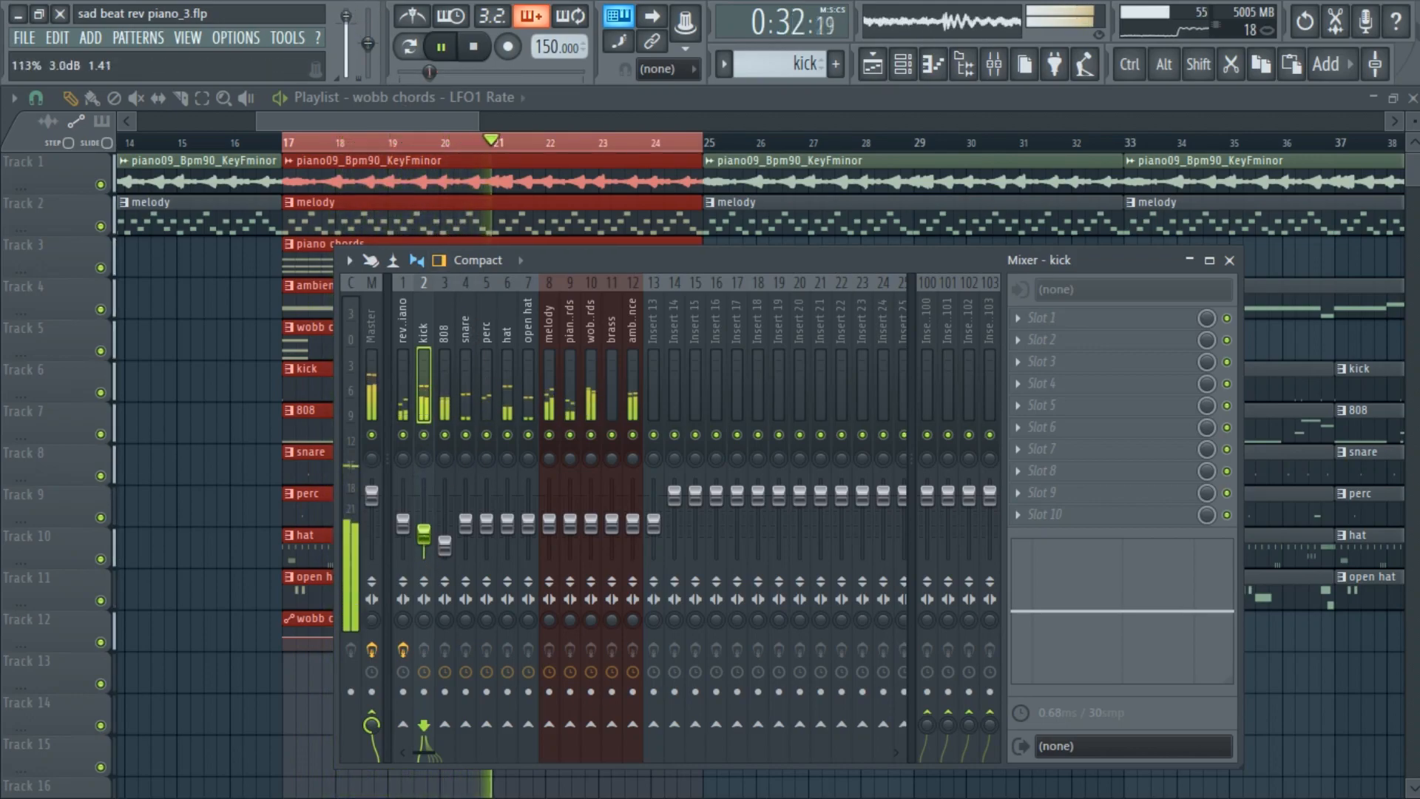
click(379, 342)
Lower the faders of mixer tracks 1 to 12 together slightly and fine-tune the kick and 808 levels
drag(708, 259, 709, 165)
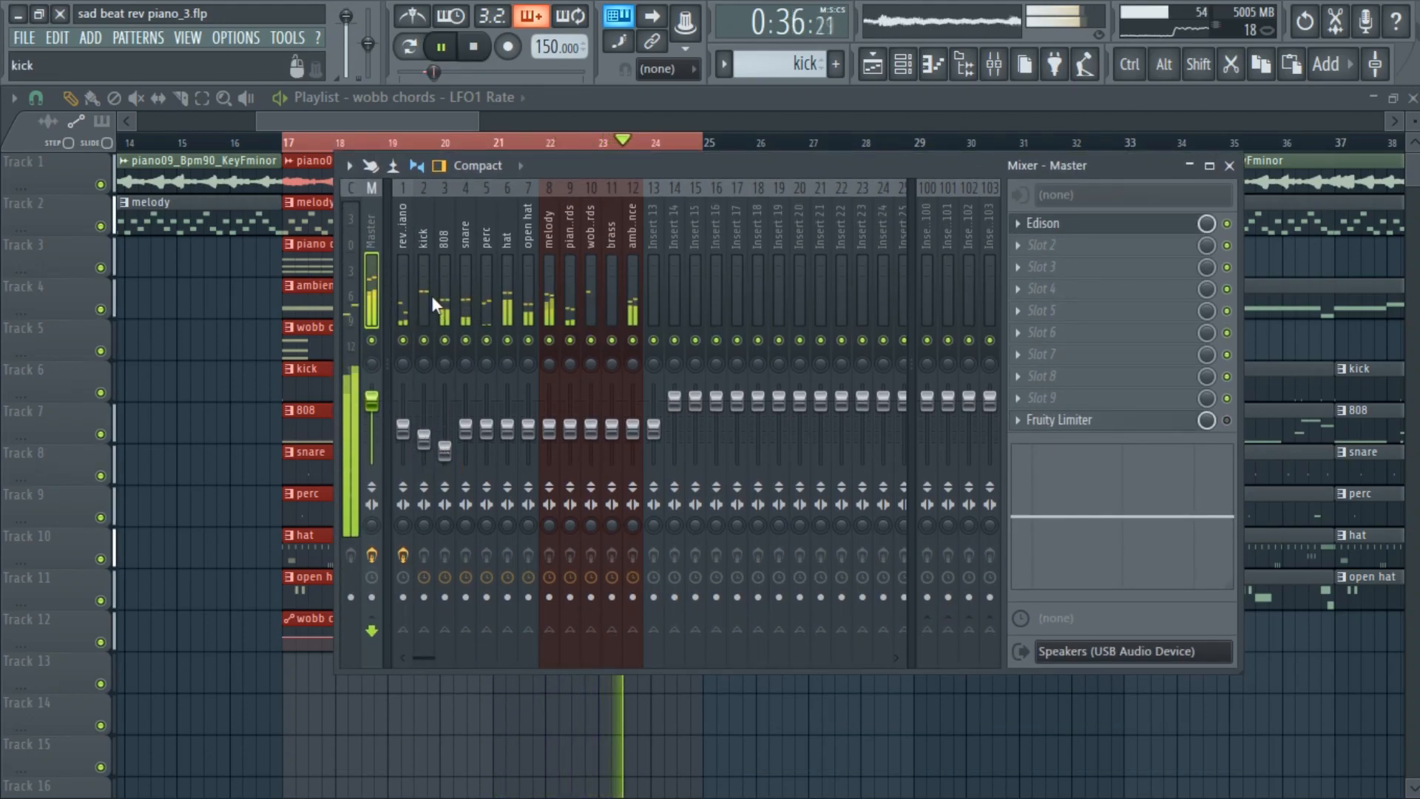
drag(403, 285, 634, 292)
drag(634, 430, 636, 436)
click(370, 242)
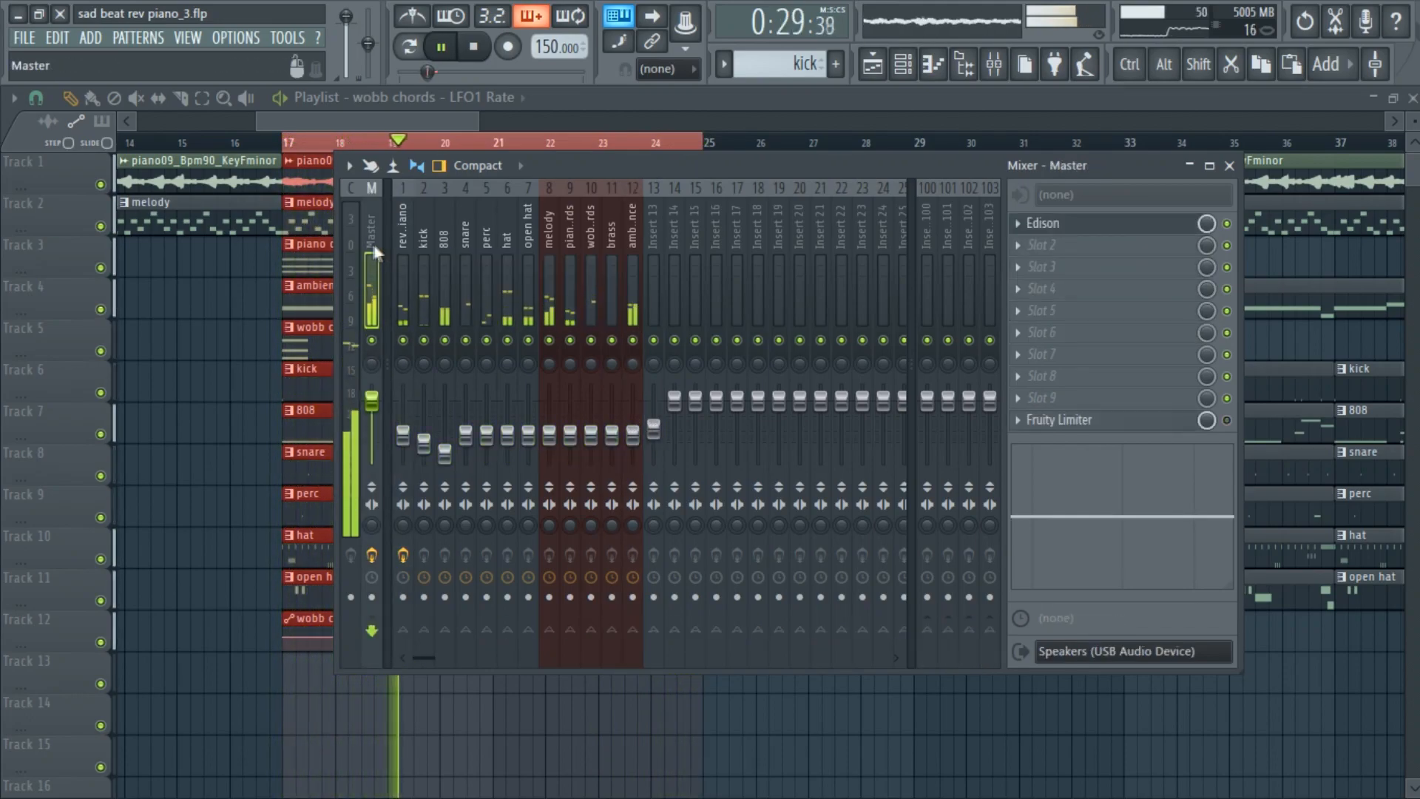
click(442, 268)
drag(424, 441, 424, 436)
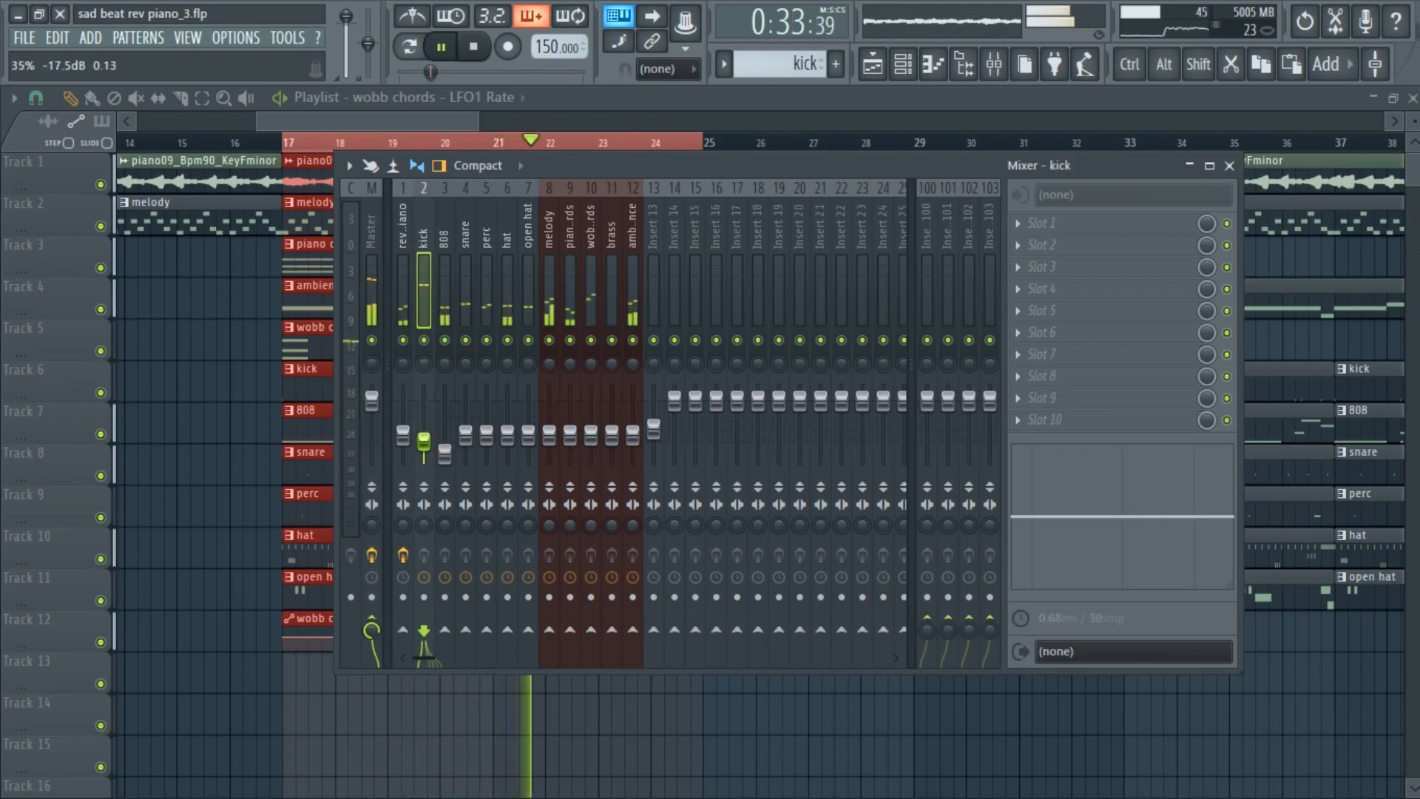
Lower the wobb chords fader to about -21 dB and fine-tune the rev piano fader against the Master level
click(537, 255)
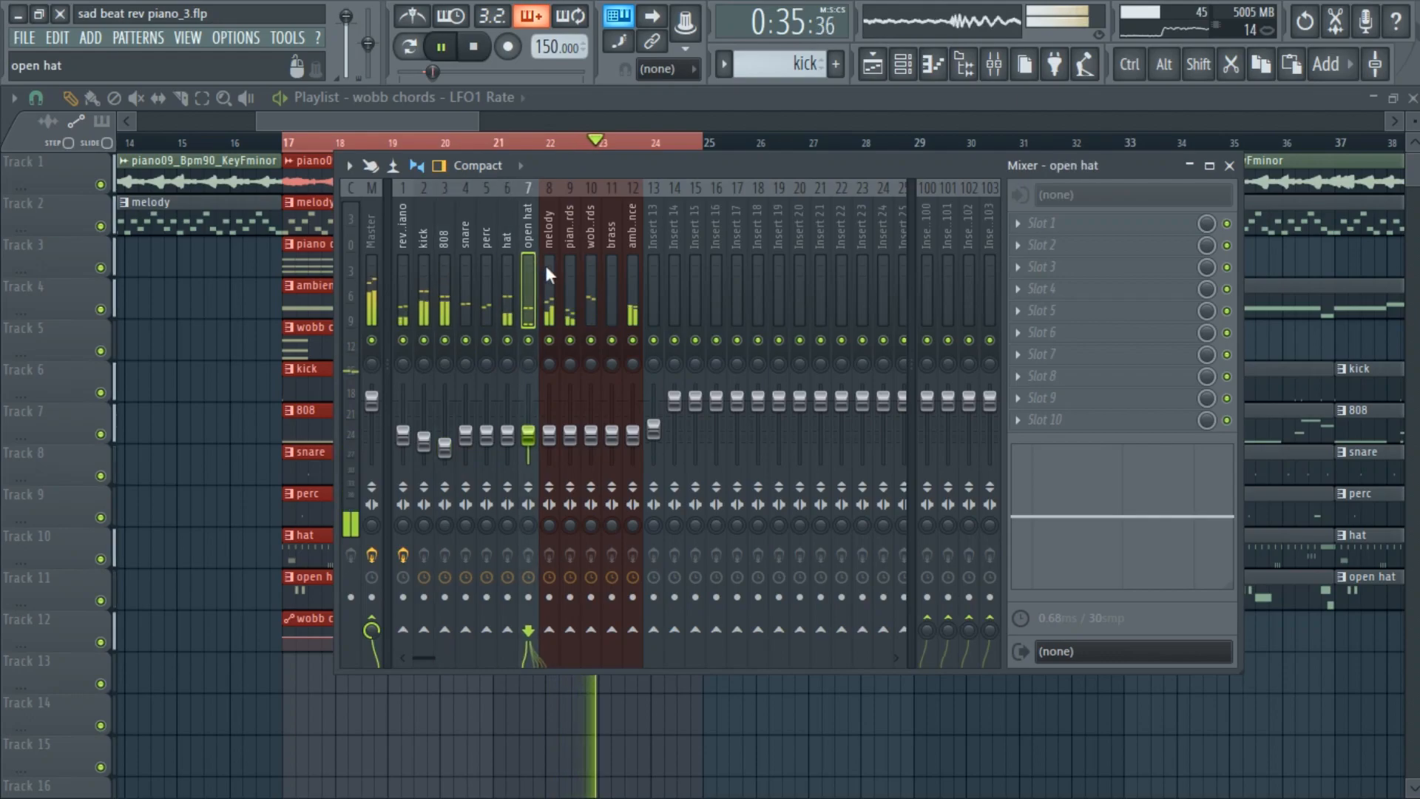
click(571, 269)
click(584, 271)
drag(591, 431, 591, 447)
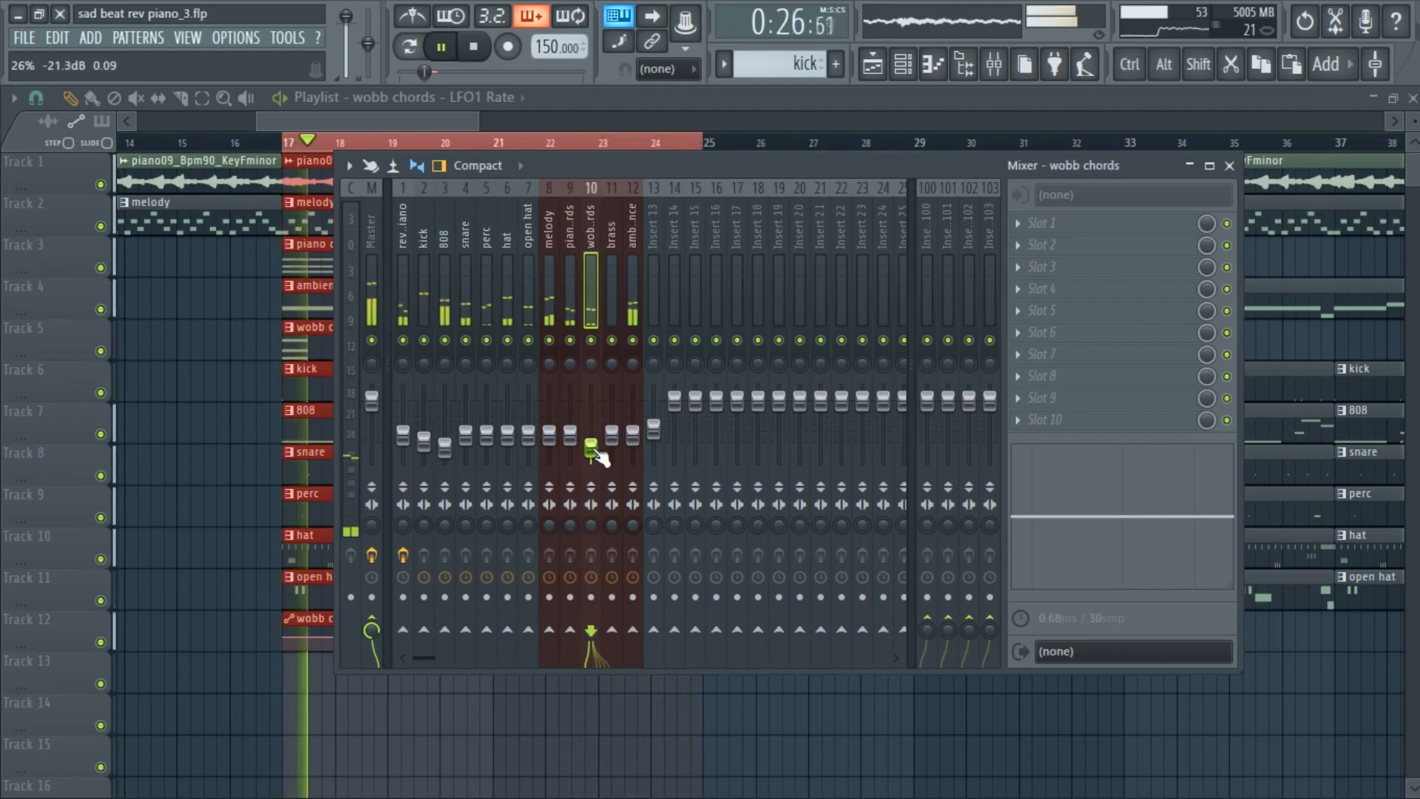
drag(405, 441, 406, 433)
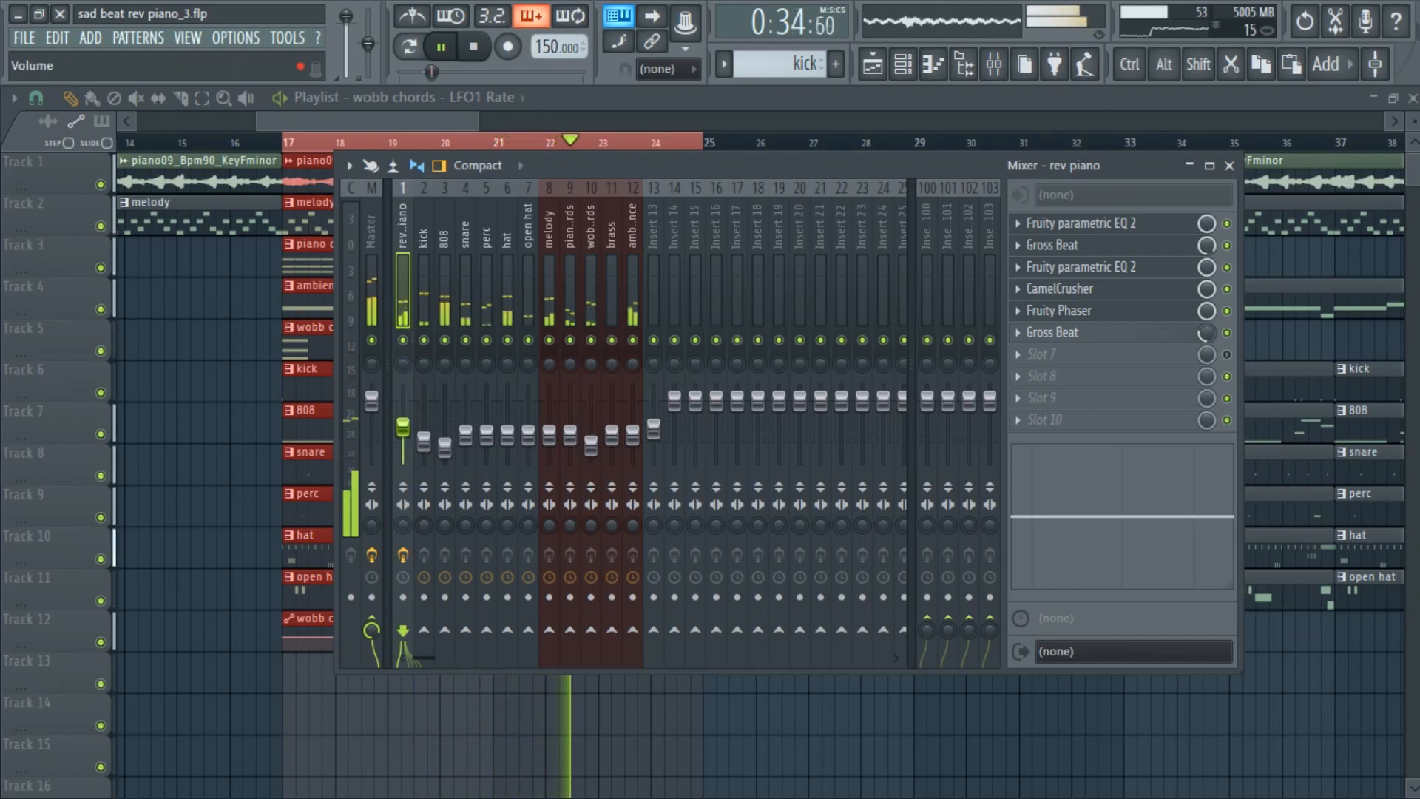
click(371, 246)
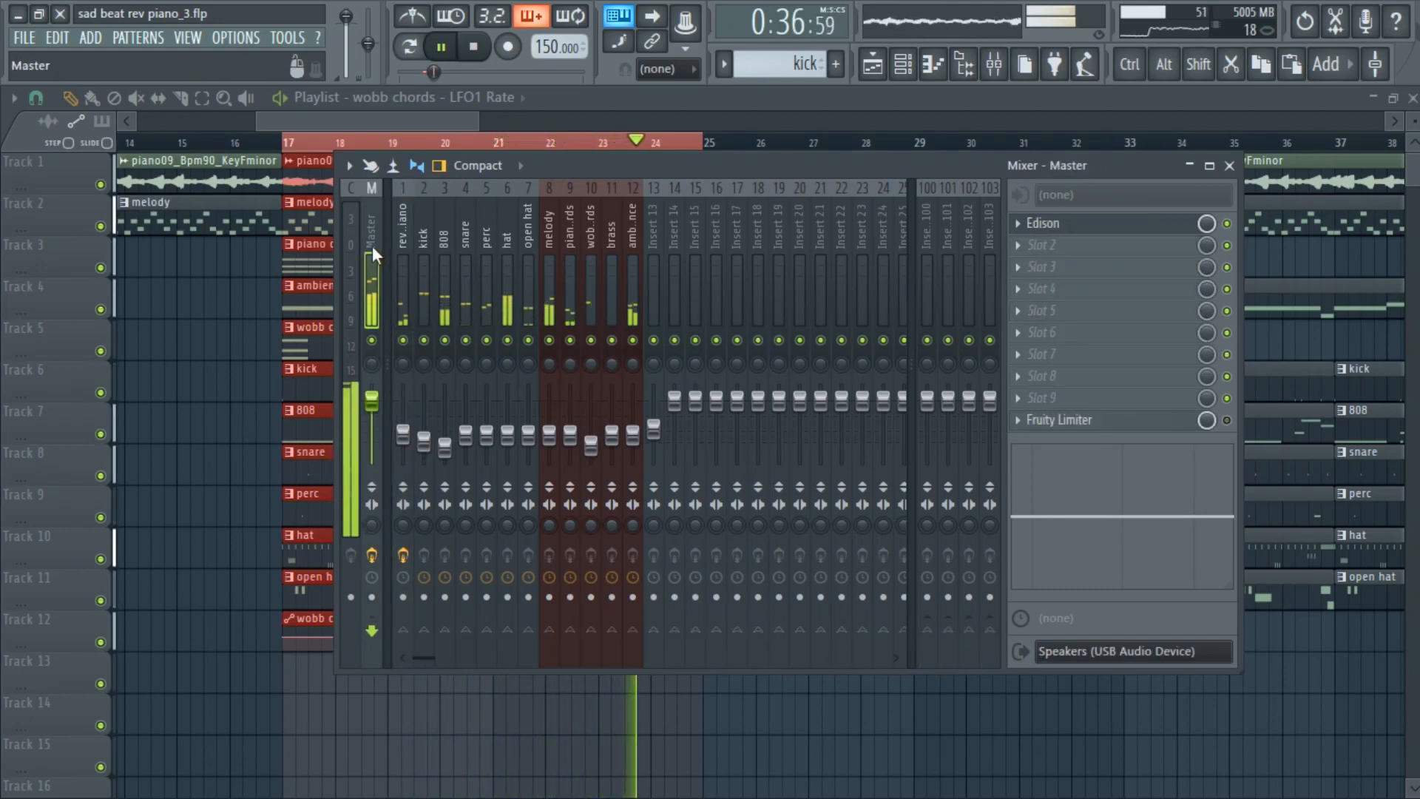
Raise the snare fader above the other drums and nudge the perc and hat faders to about -12.5 dB and -12.7 dB
click(465, 275)
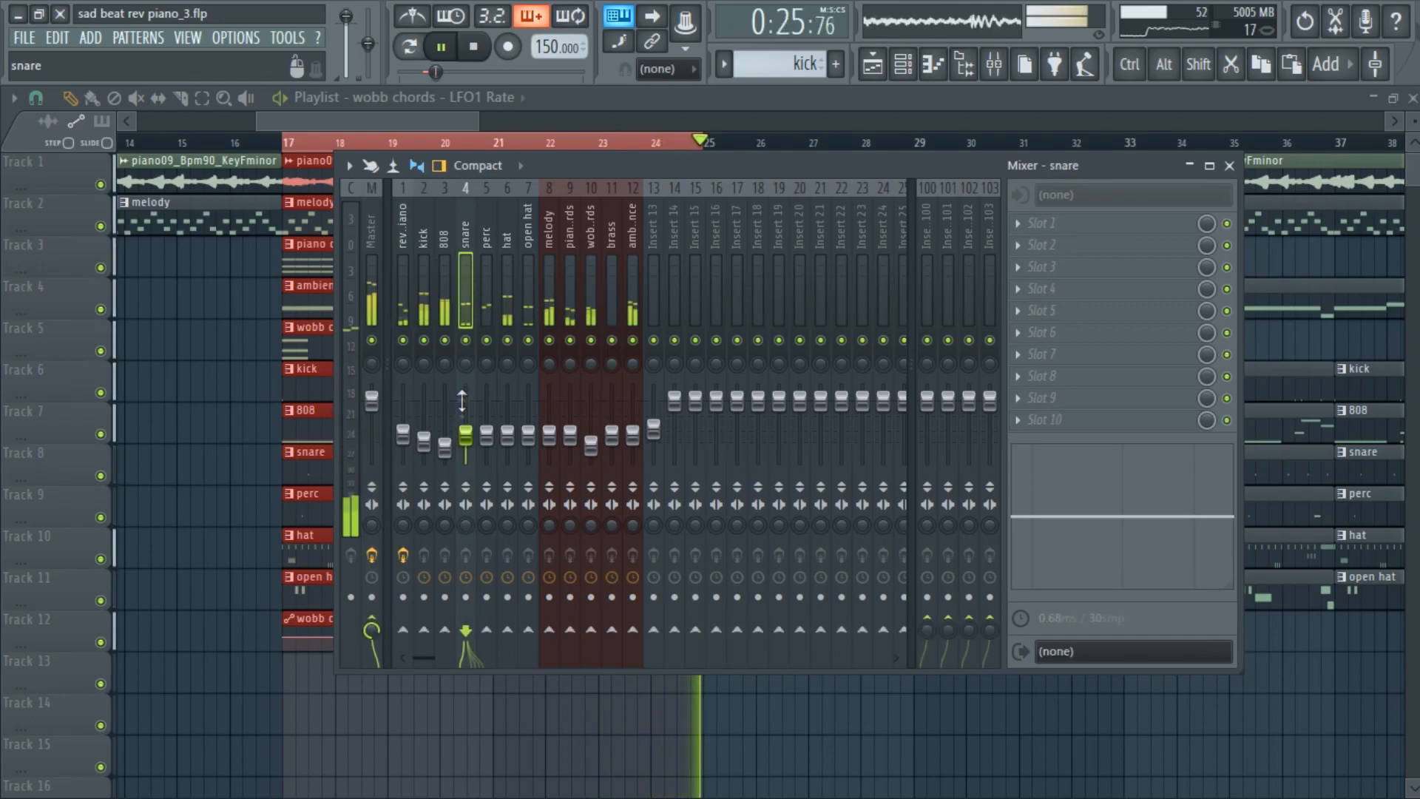
scroll(474, 435, up, 2)
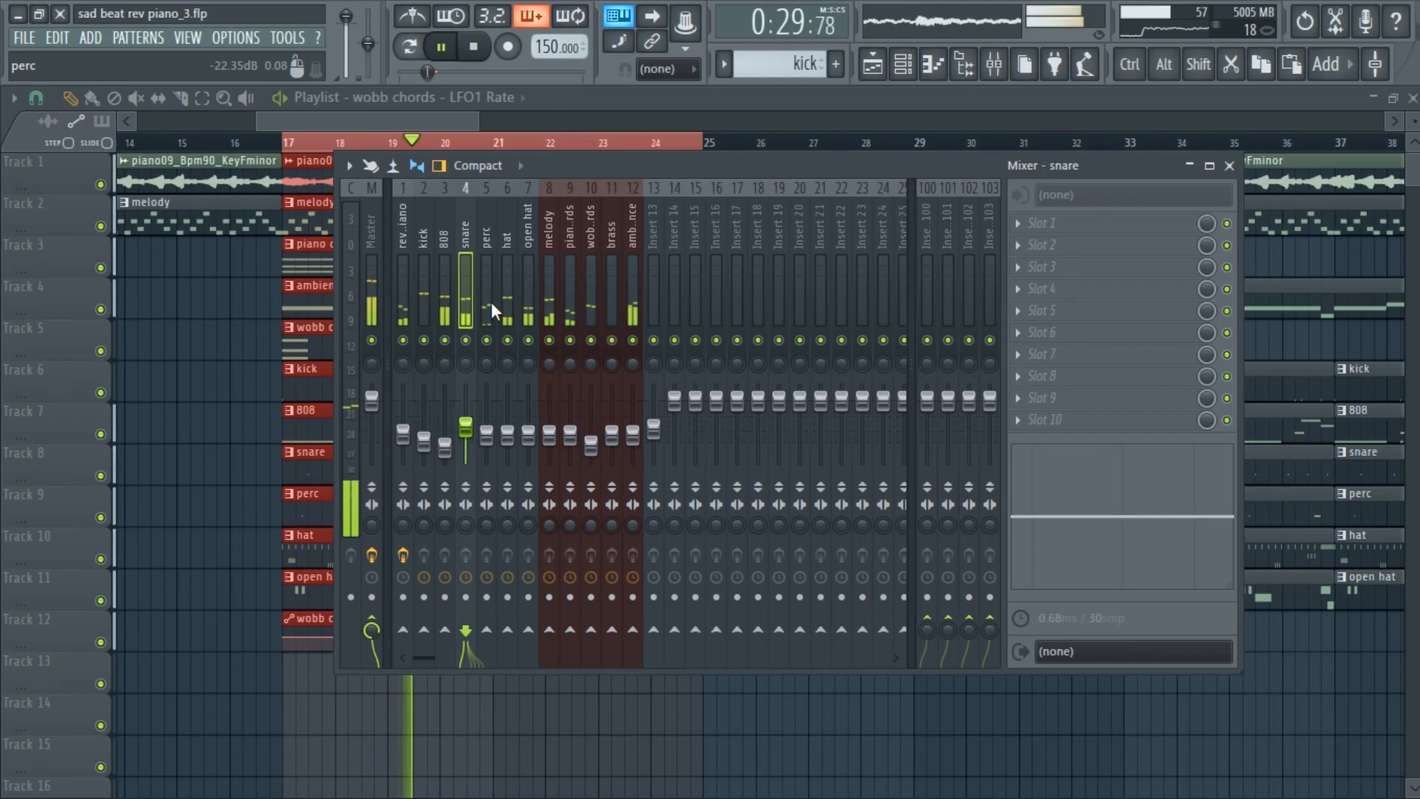
drag(490, 435, 487, 431)
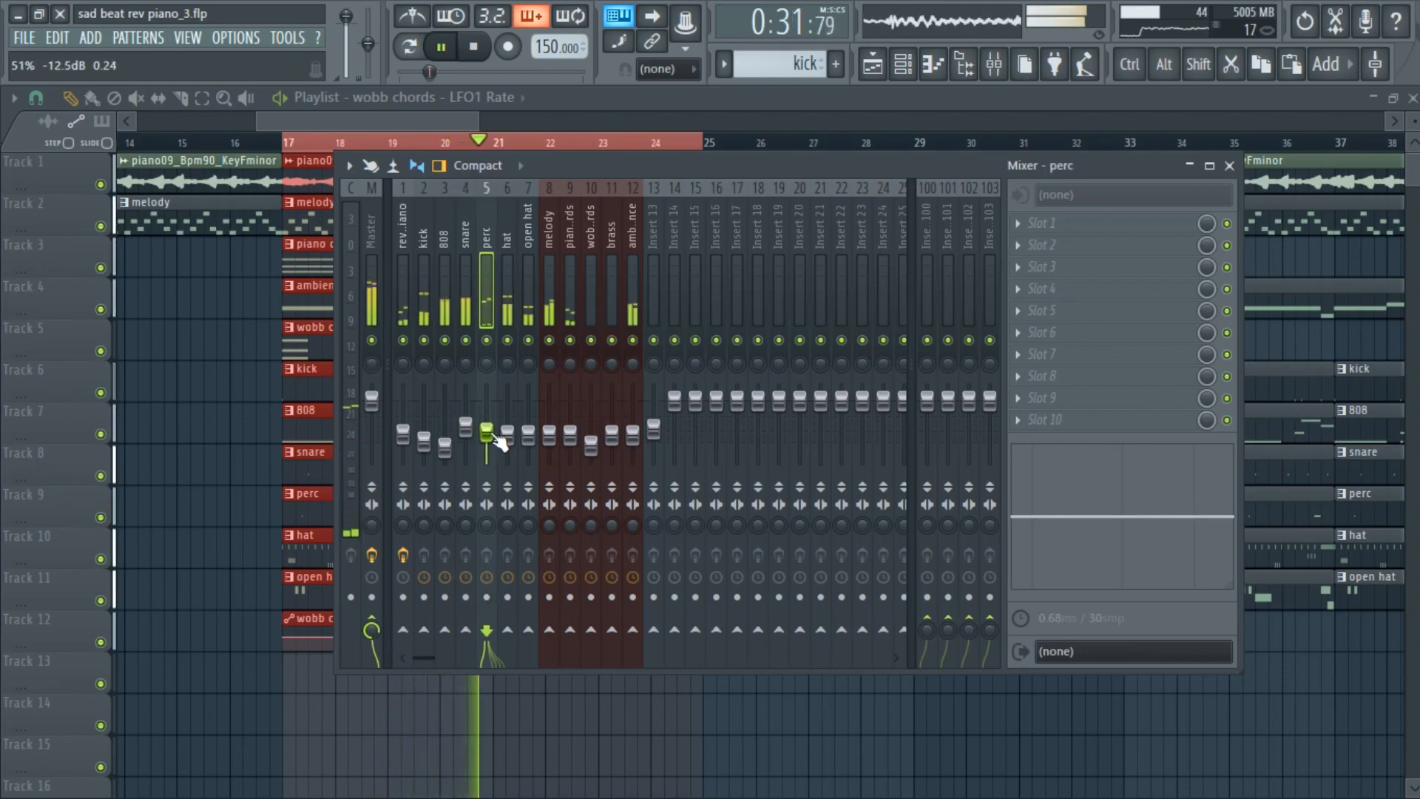
click(507, 432)
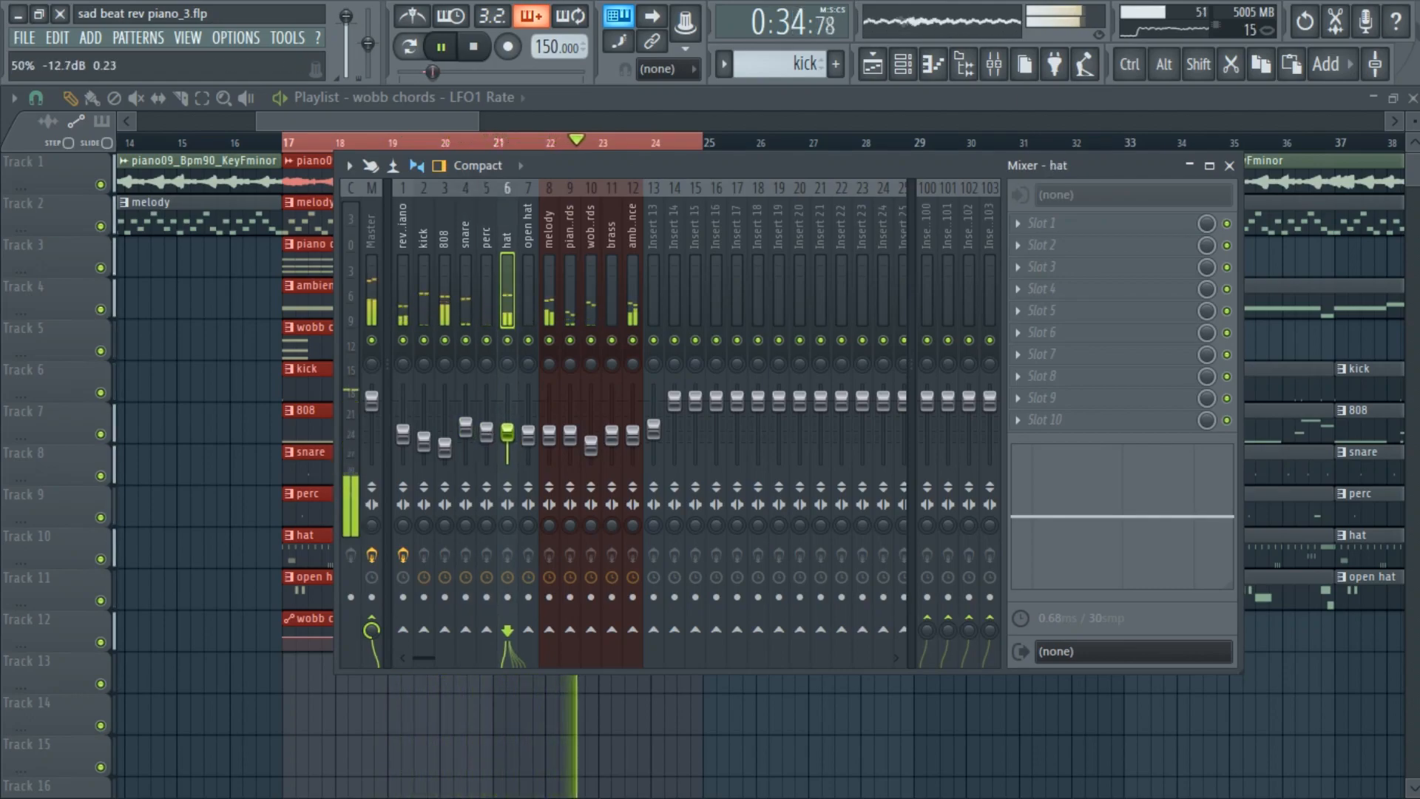
click(528, 435)
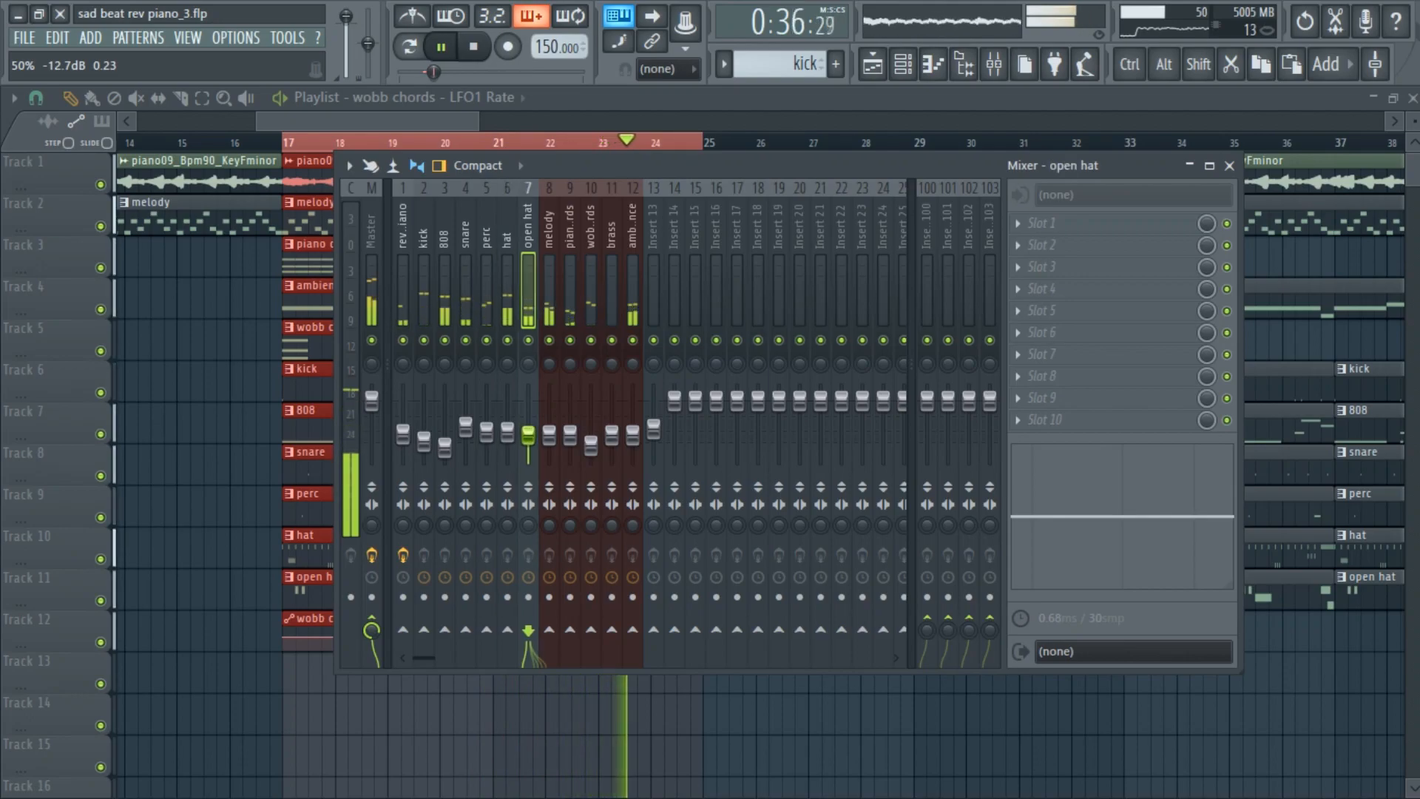
Bring up the channel rack behind the mixer and lower the melody fader below the piano chords fader
click(573, 294)
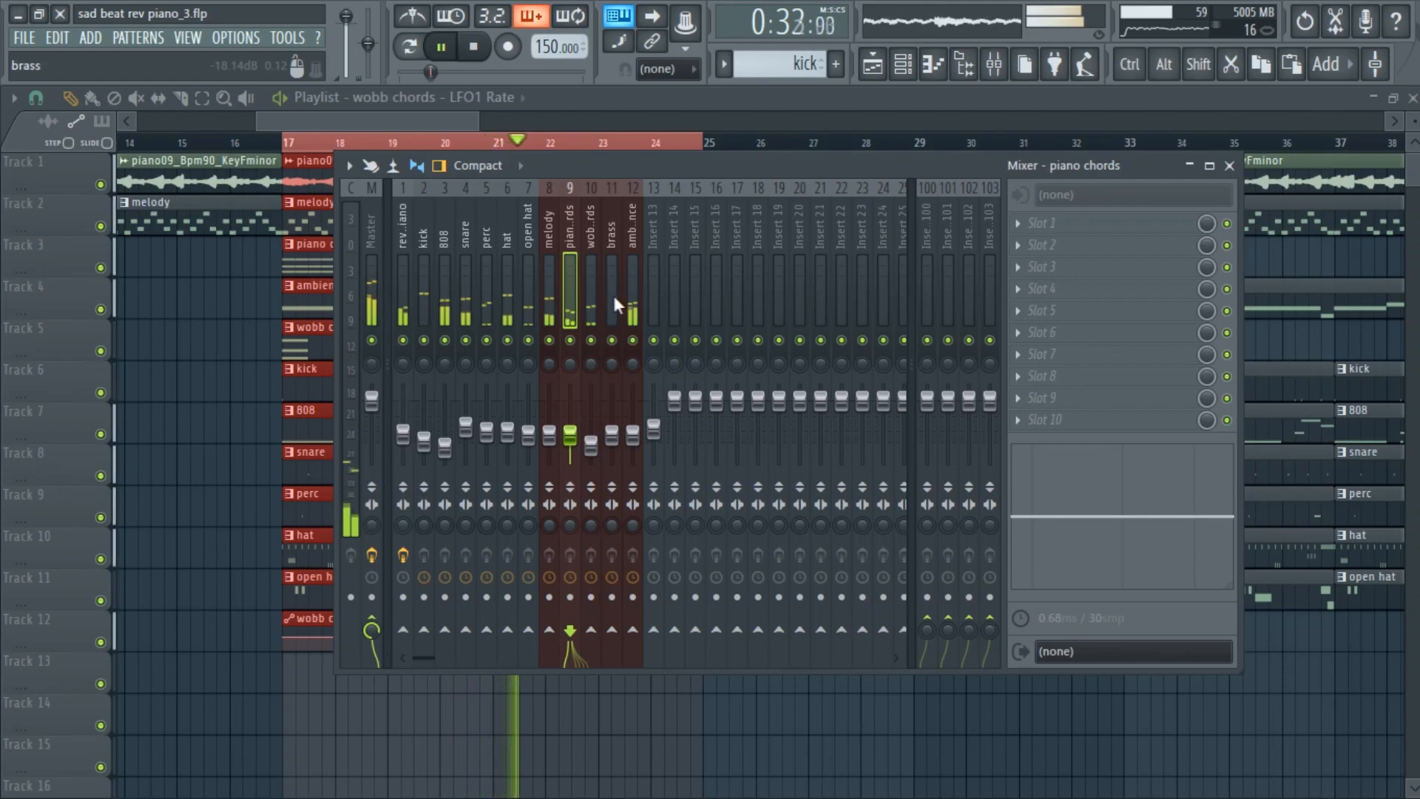
click(903, 63)
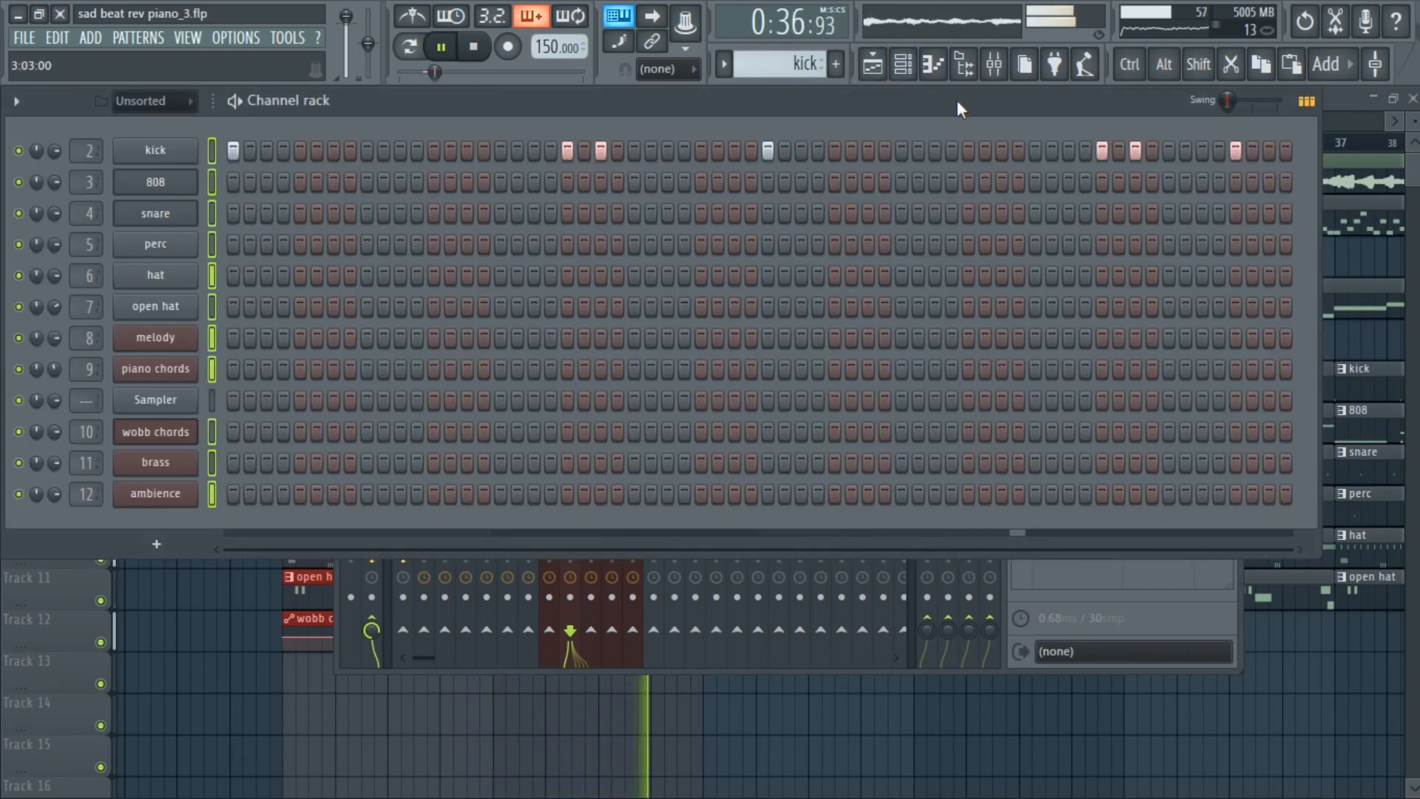
click(994, 63)
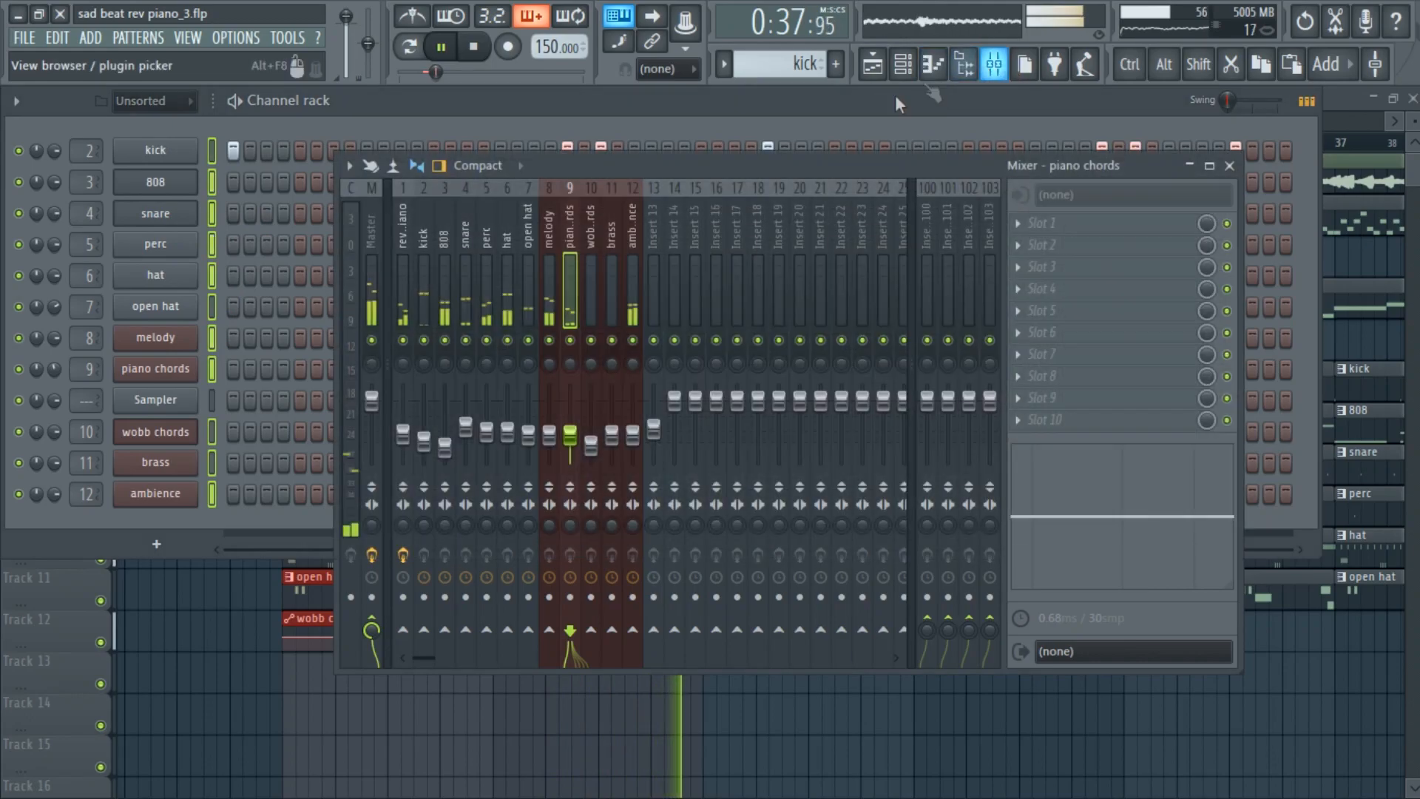
click(554, 236)
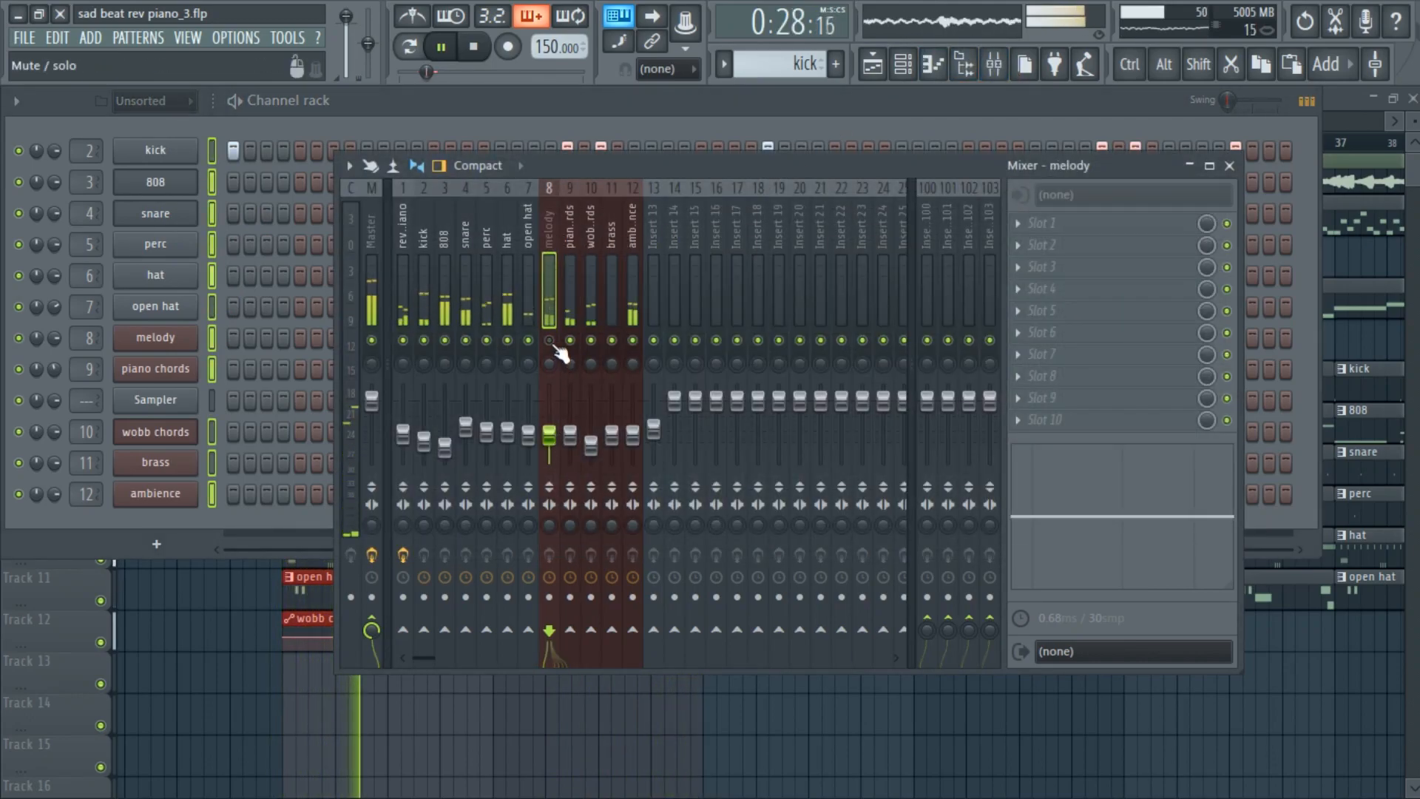
mouse_move(549, 434)
mouse_down()
mouse_move(549, 459)
mouse_move(549, 448)
mouse_up()
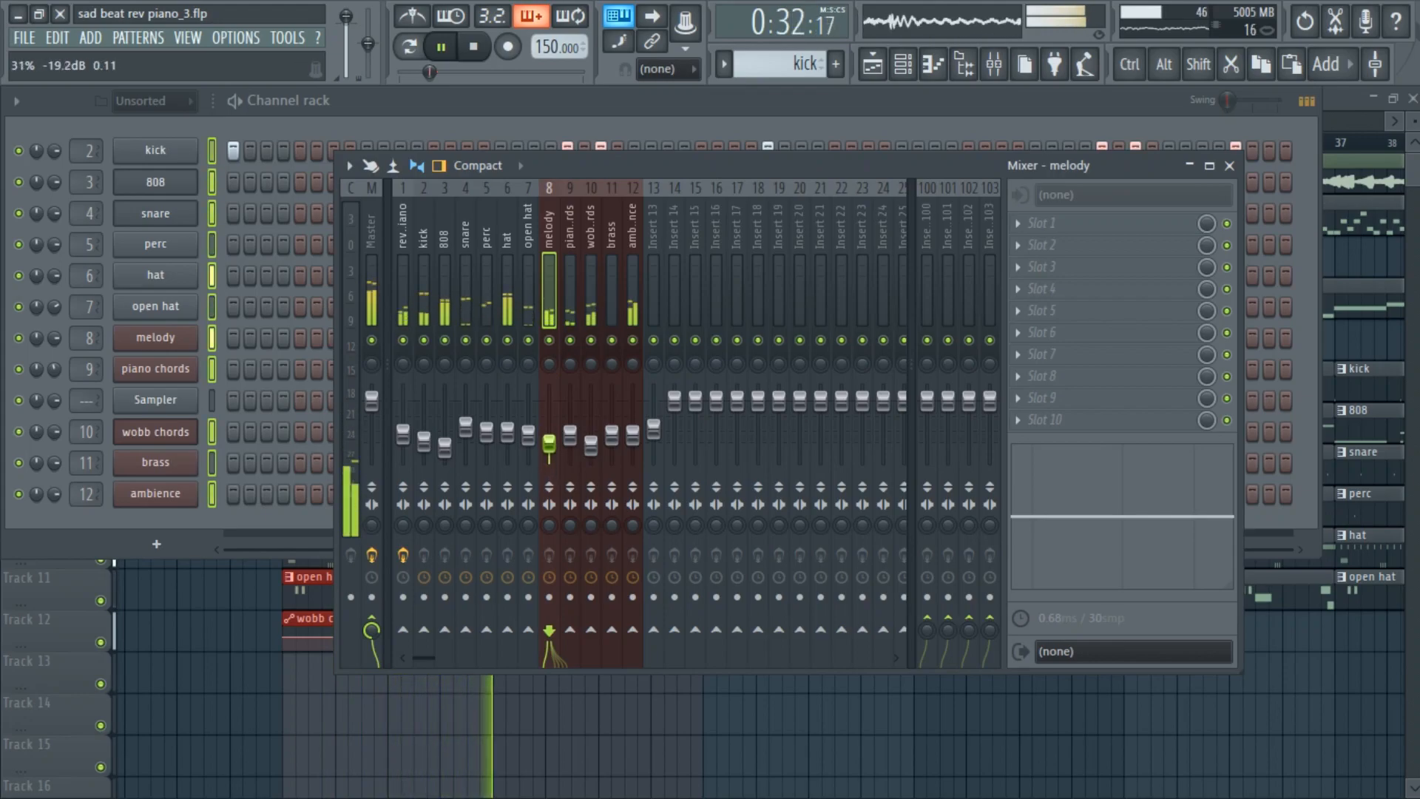
Lower the ambience fader to about -19.6 dB and save the project
mouse_move(632, 433)
mouse_down()
mouse_move(633, 469)
mouse_move(633, 424)
mouse_move(634, 440)
mouse_up()
right_click(635, 440)
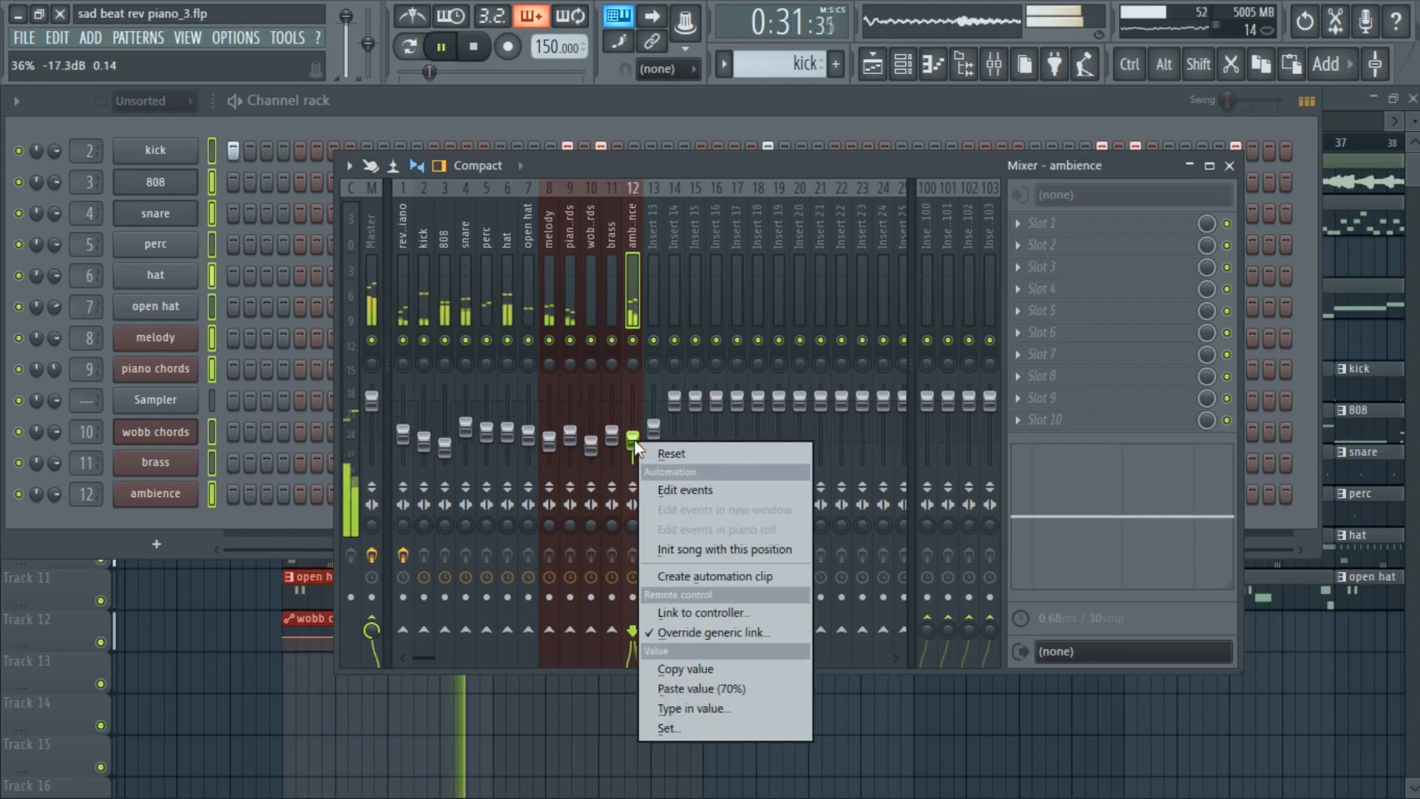
click(634, 440)
key(ctrl+s)
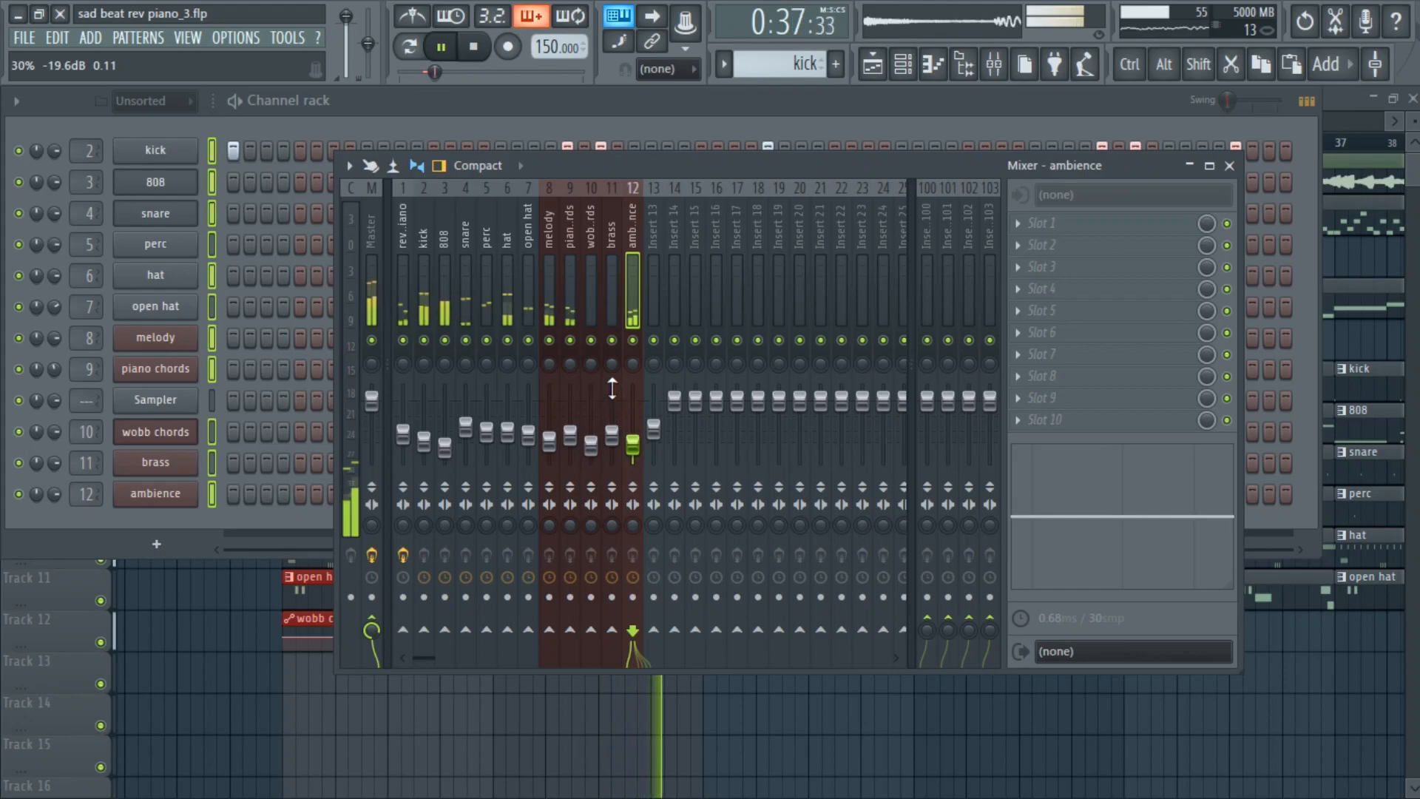
Raise the kick fader slightly while checking it against the Master level
click(424, 441)
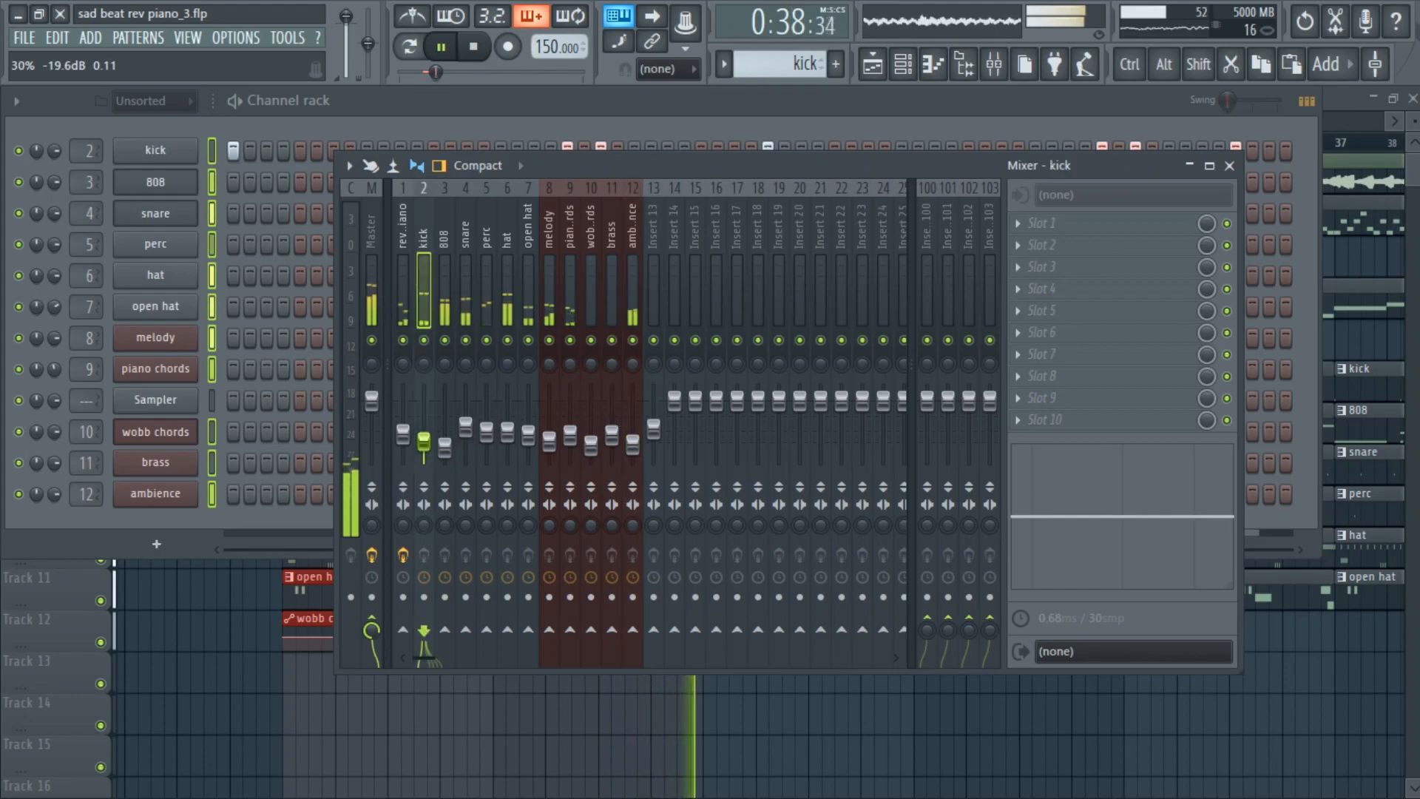
click(362, 229)
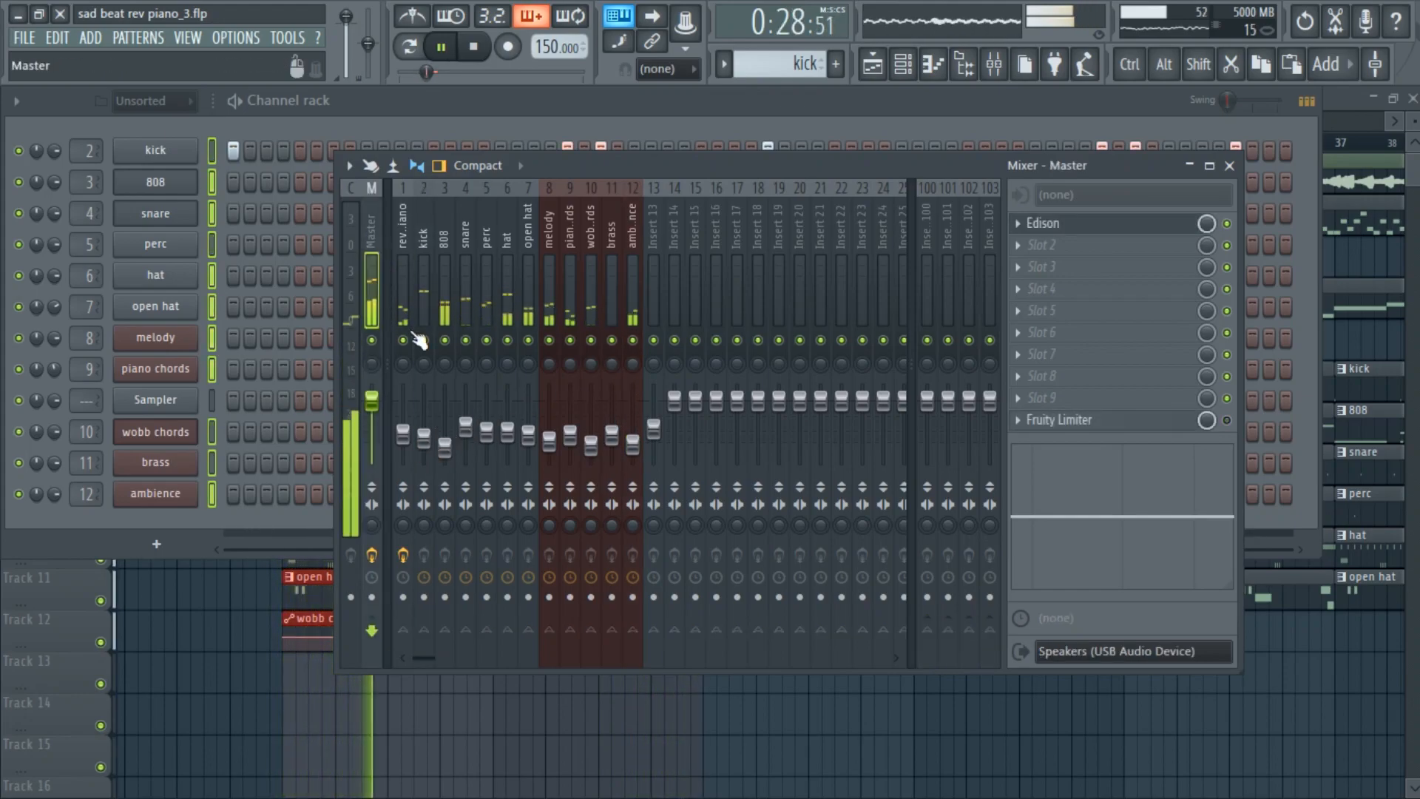
click(423, 438)
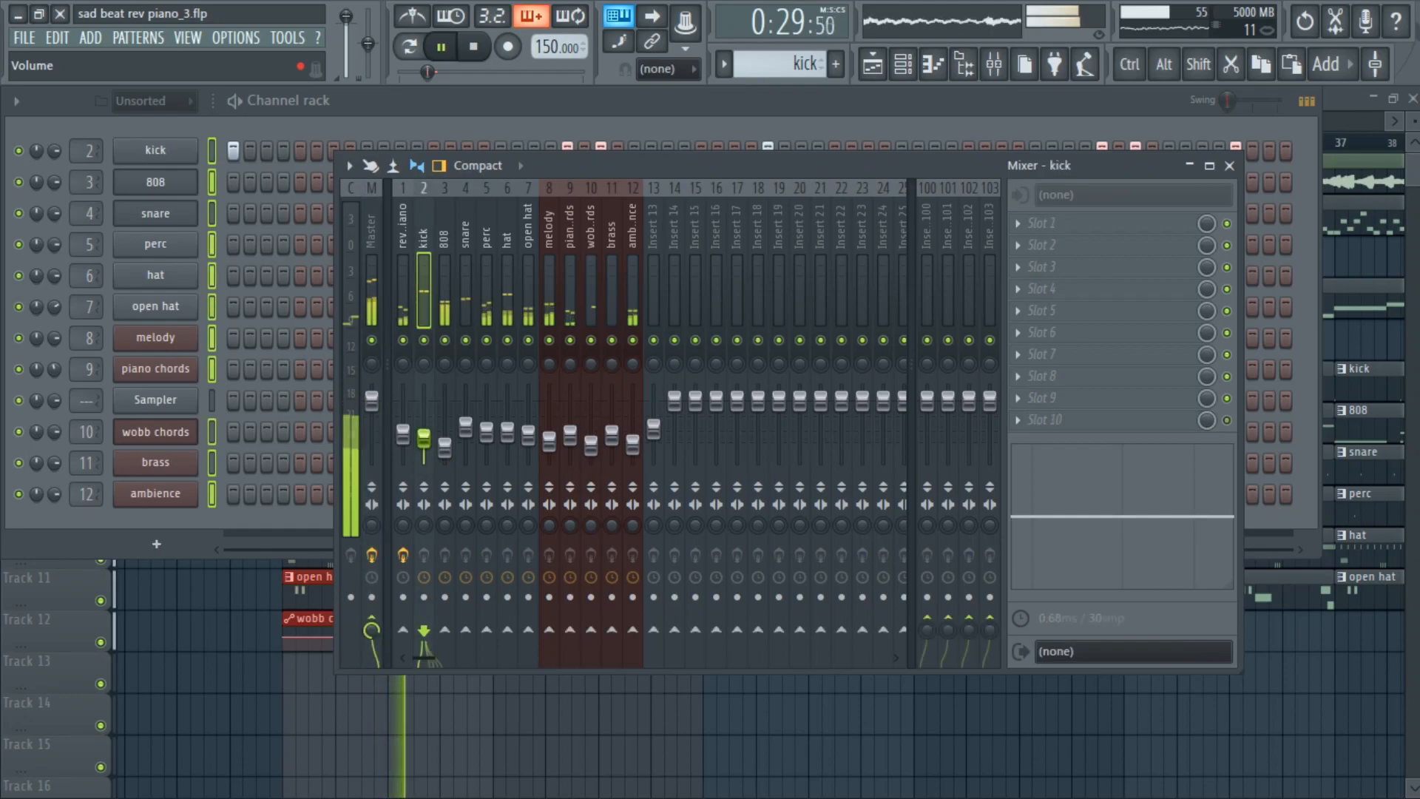
Compare the mix with the piano chords muted and unmuted, and raise their fader to about -13.2 dB
click(610, 273)
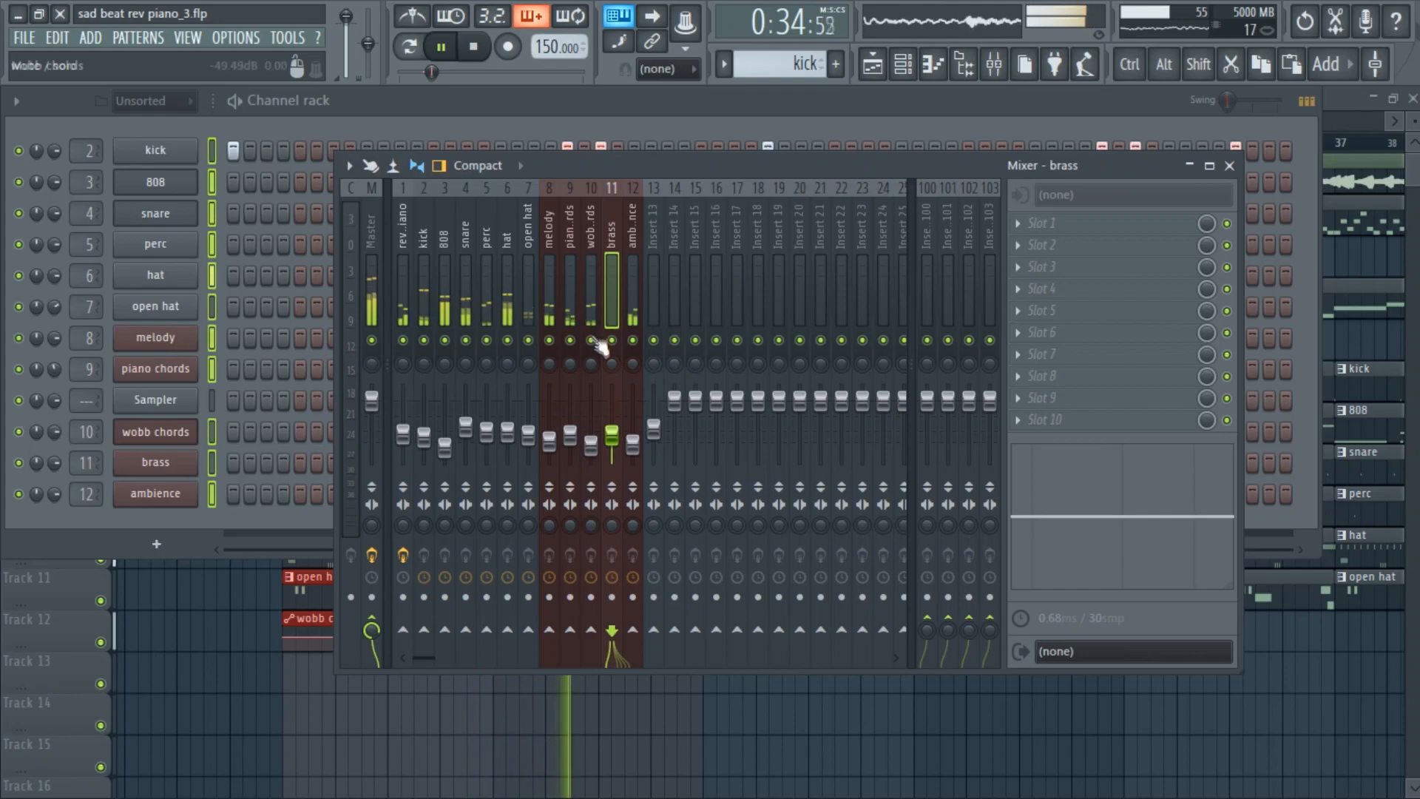
click(570, 340)
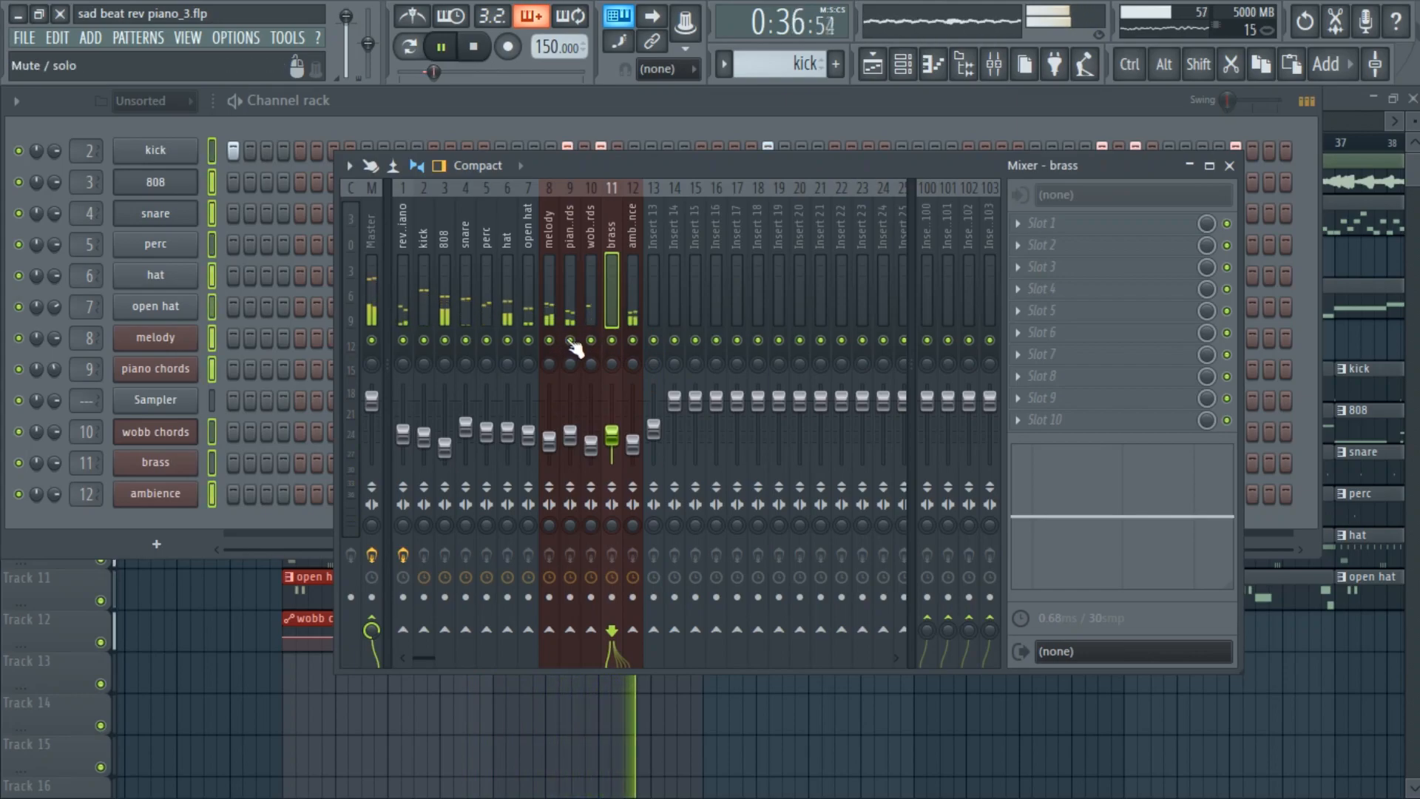
click(570, 340)
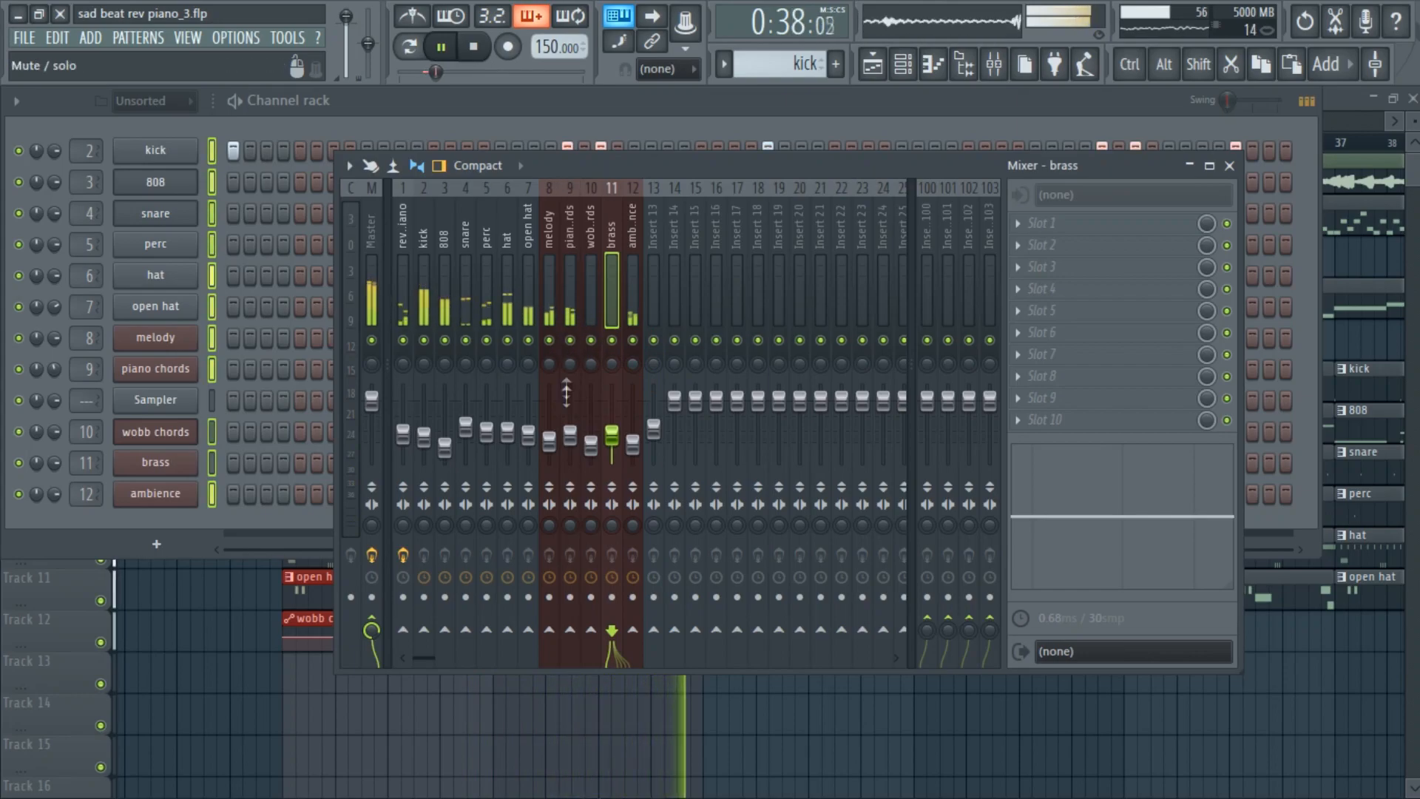
click(549, 441)
click(570, 436)
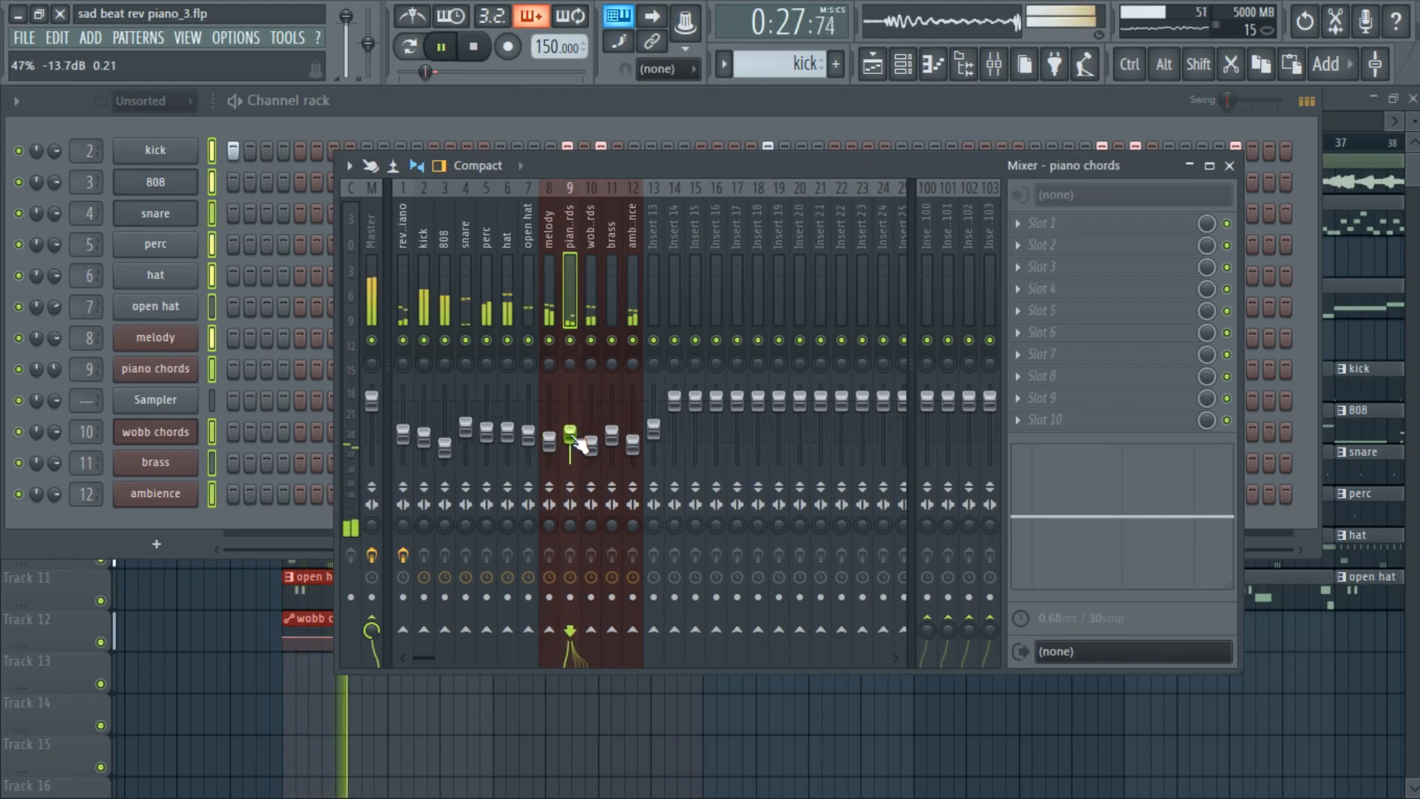
click(549, 442)
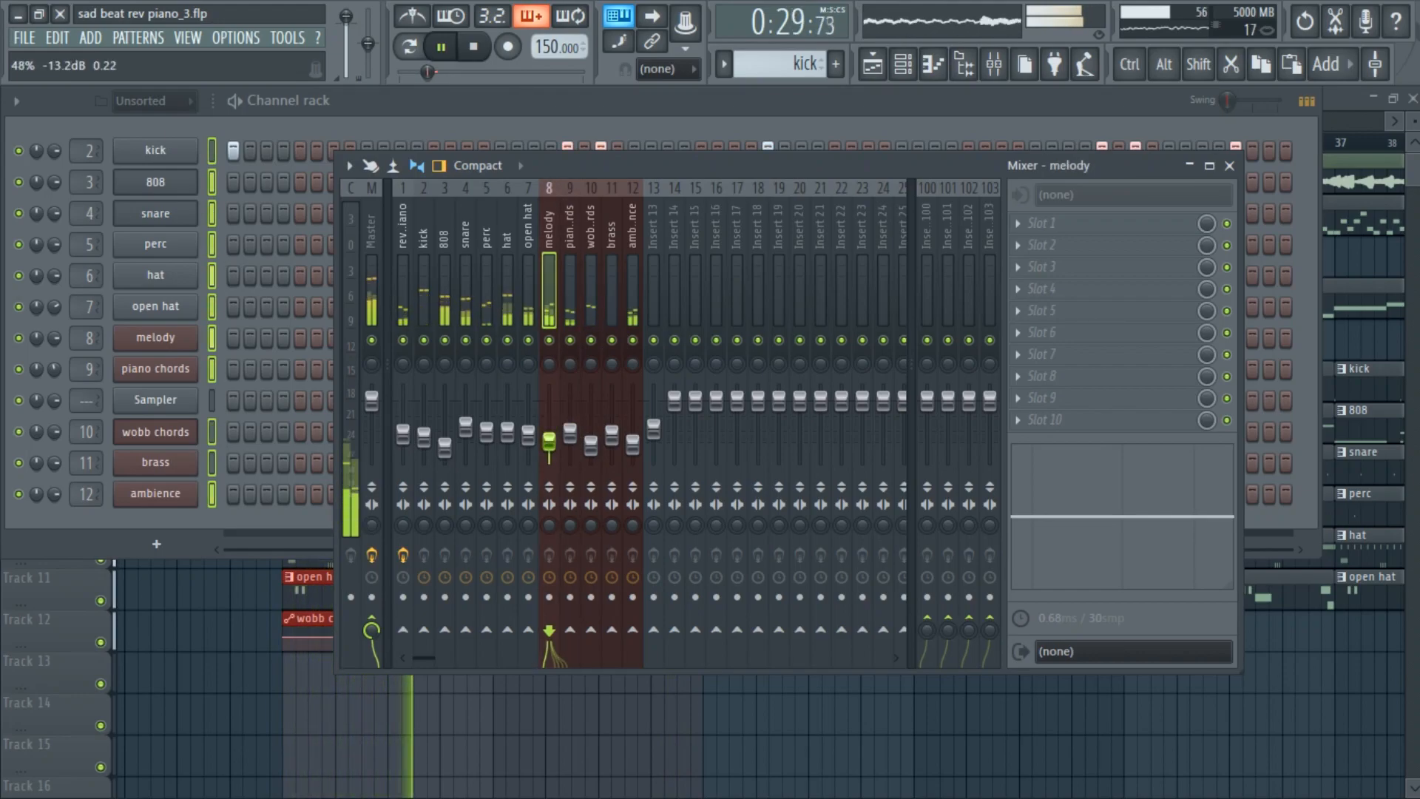
Check the Master, melody and brass levels during playback and stop the song
click(371, 228)
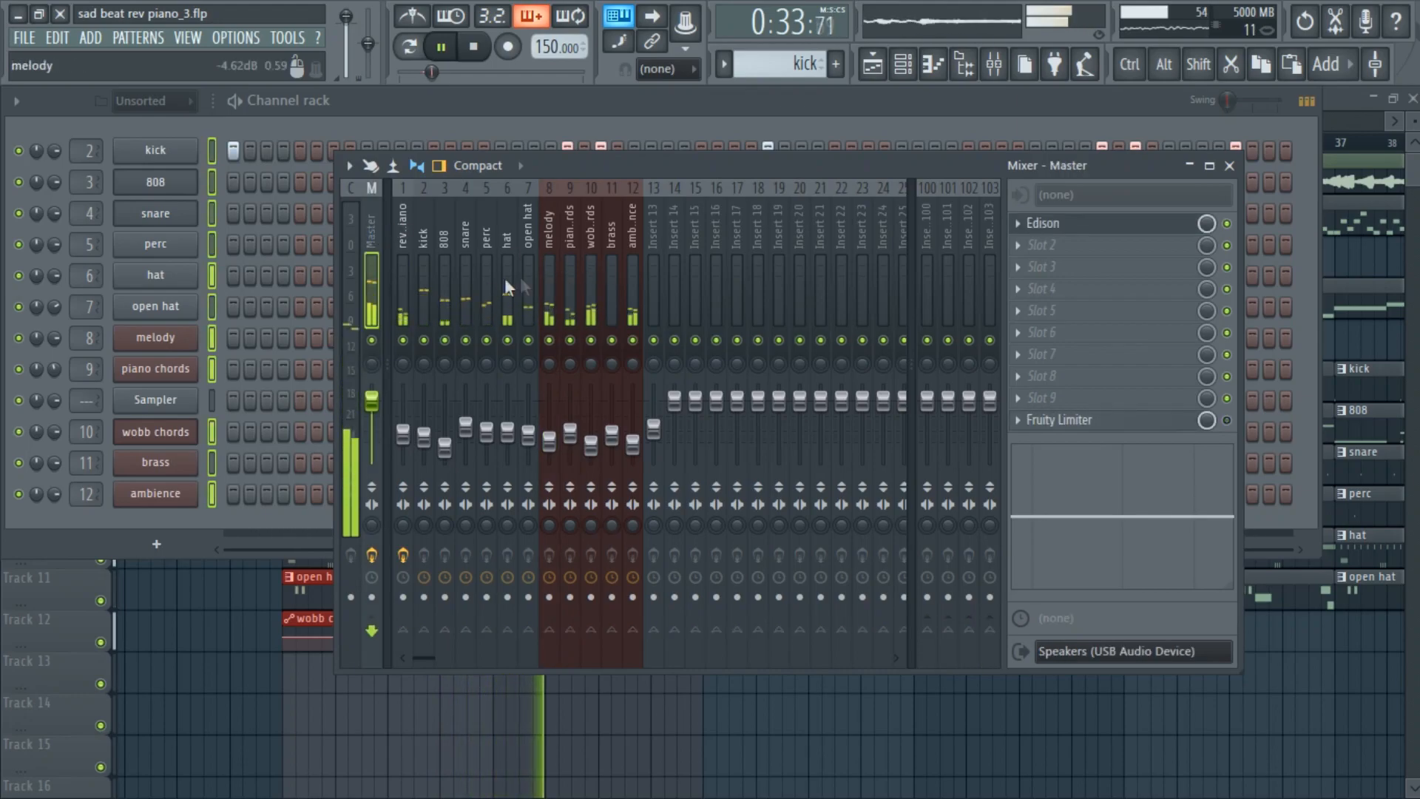
click(548, 296)
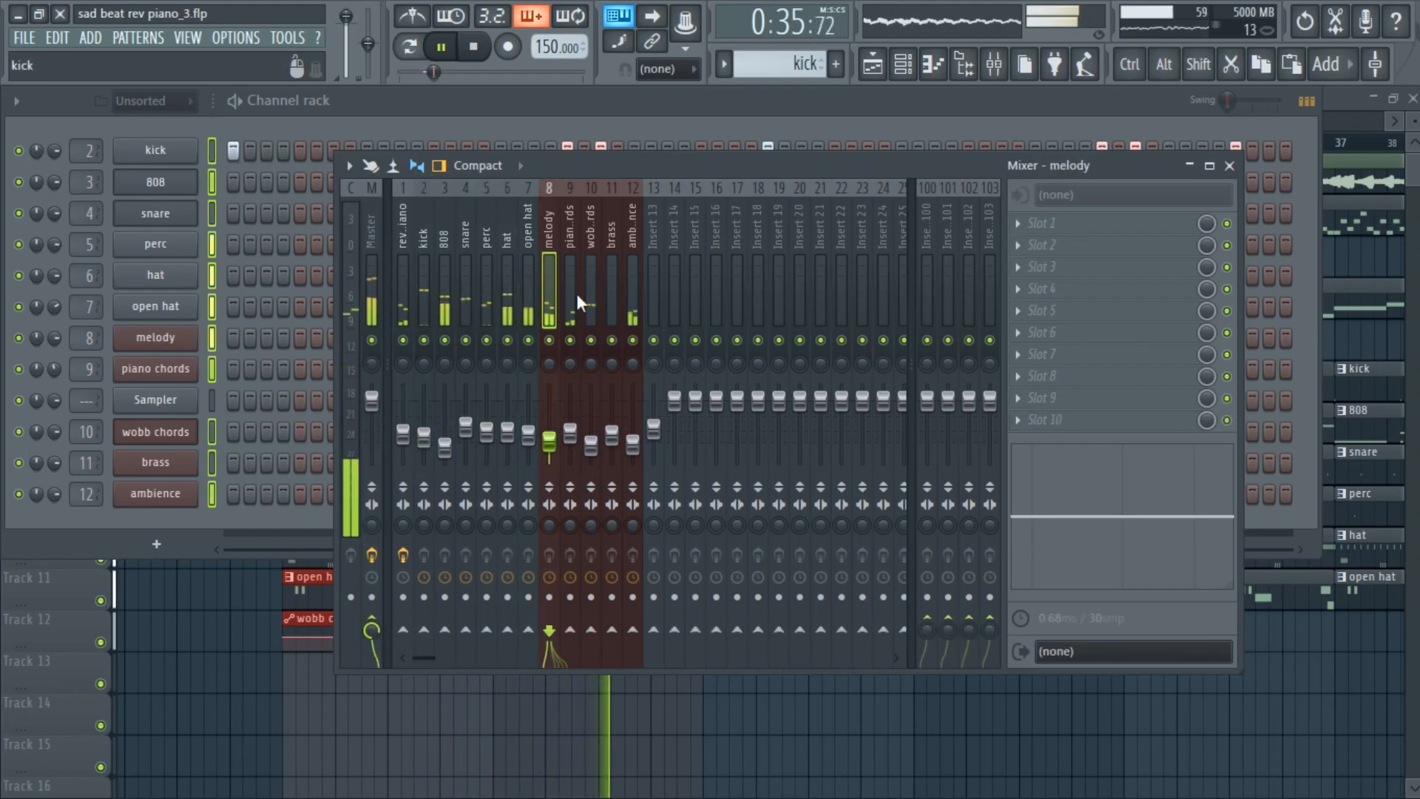
click(612, 296)
key(space)
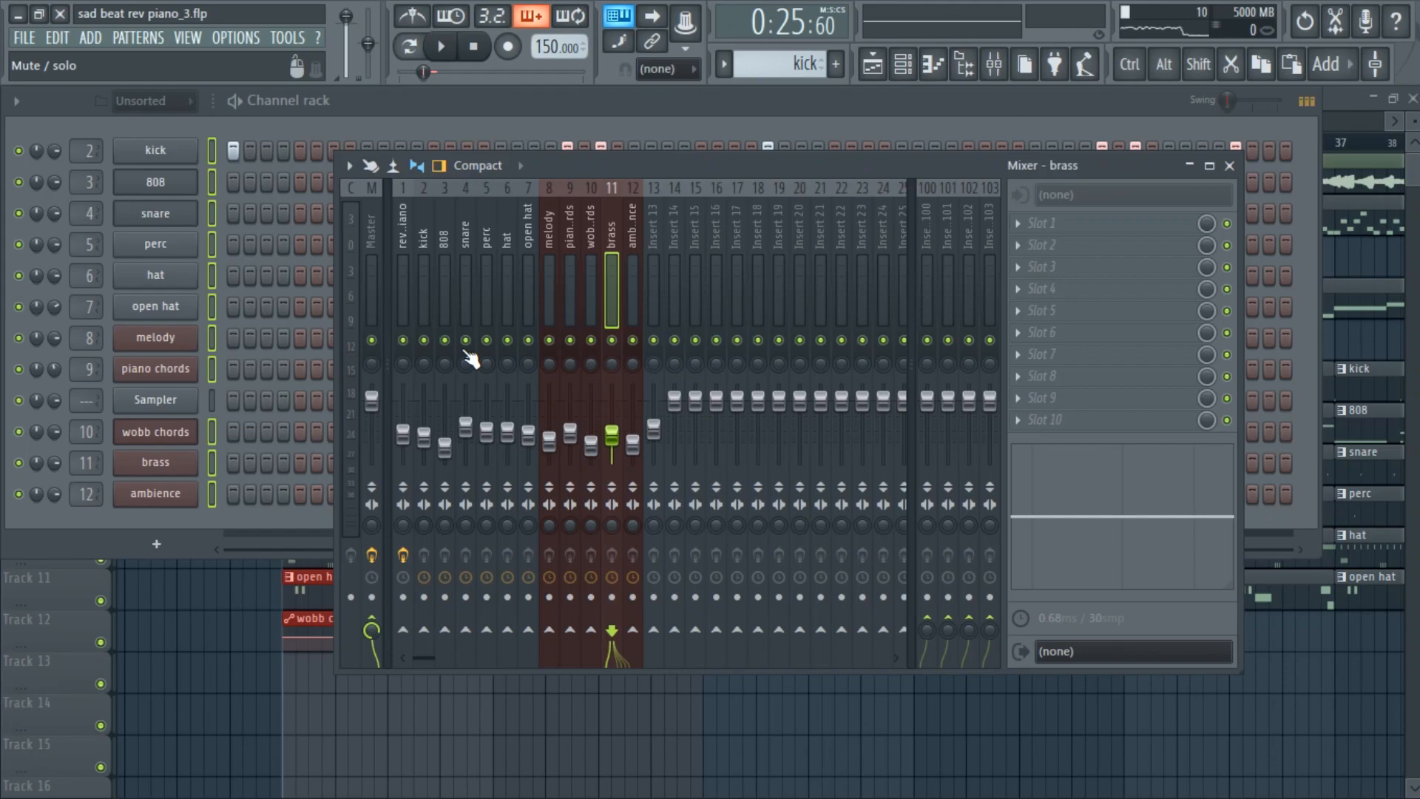
Set the stereo separation of the kick, 808, snare, perc, hat and open hat tracks to 100% merged
drag(465, 269, 488, 276)
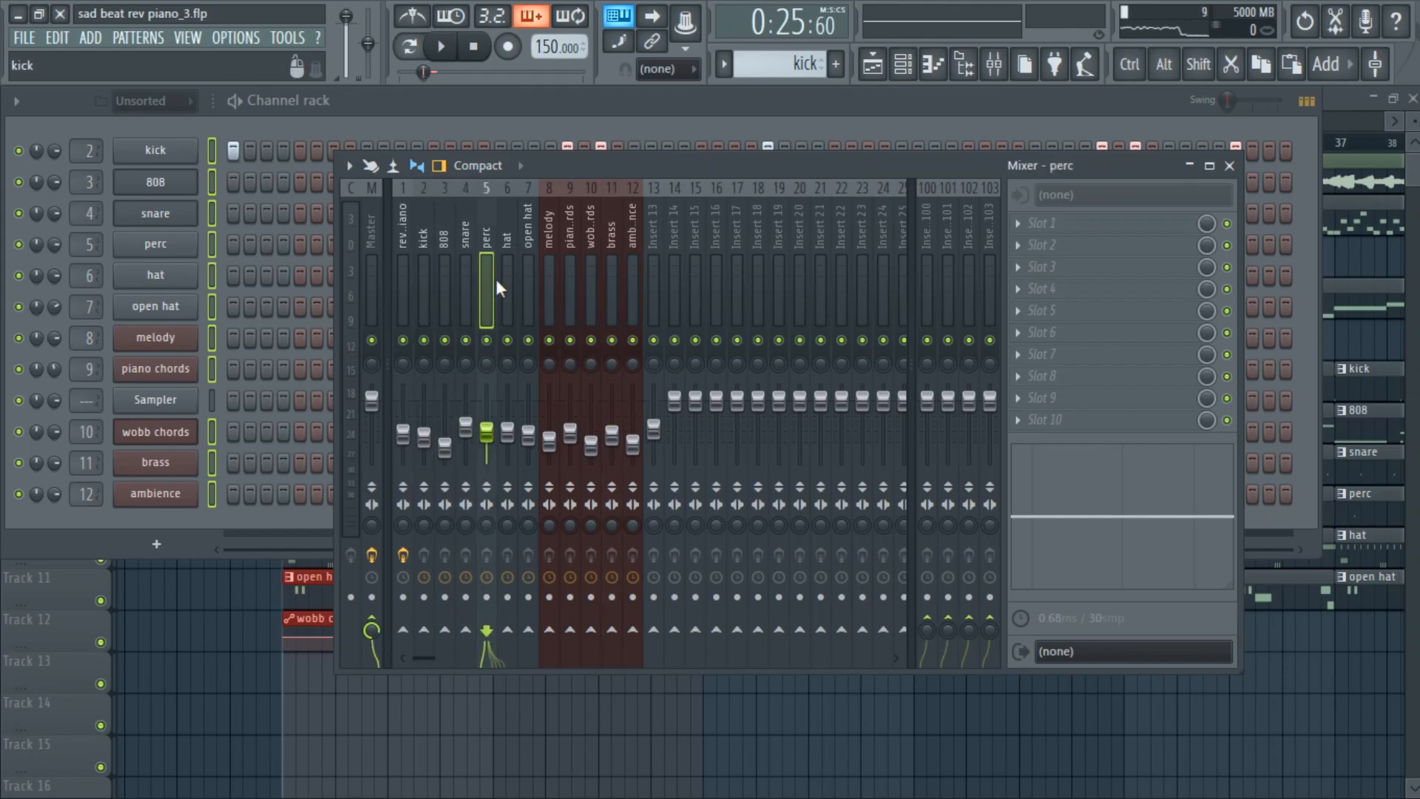
click(422, 295)
click(487, 299)
click(508, 296)
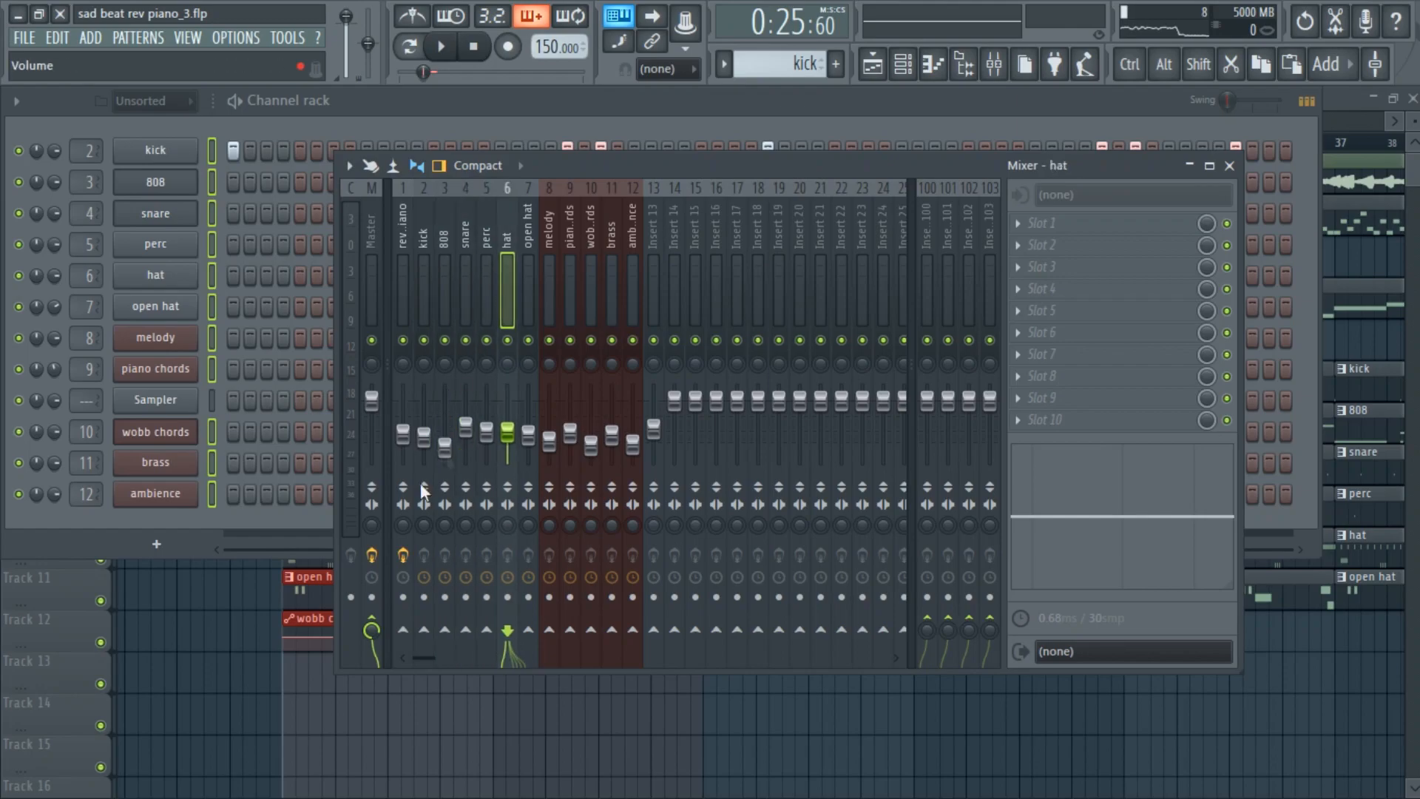
click(421, 527)
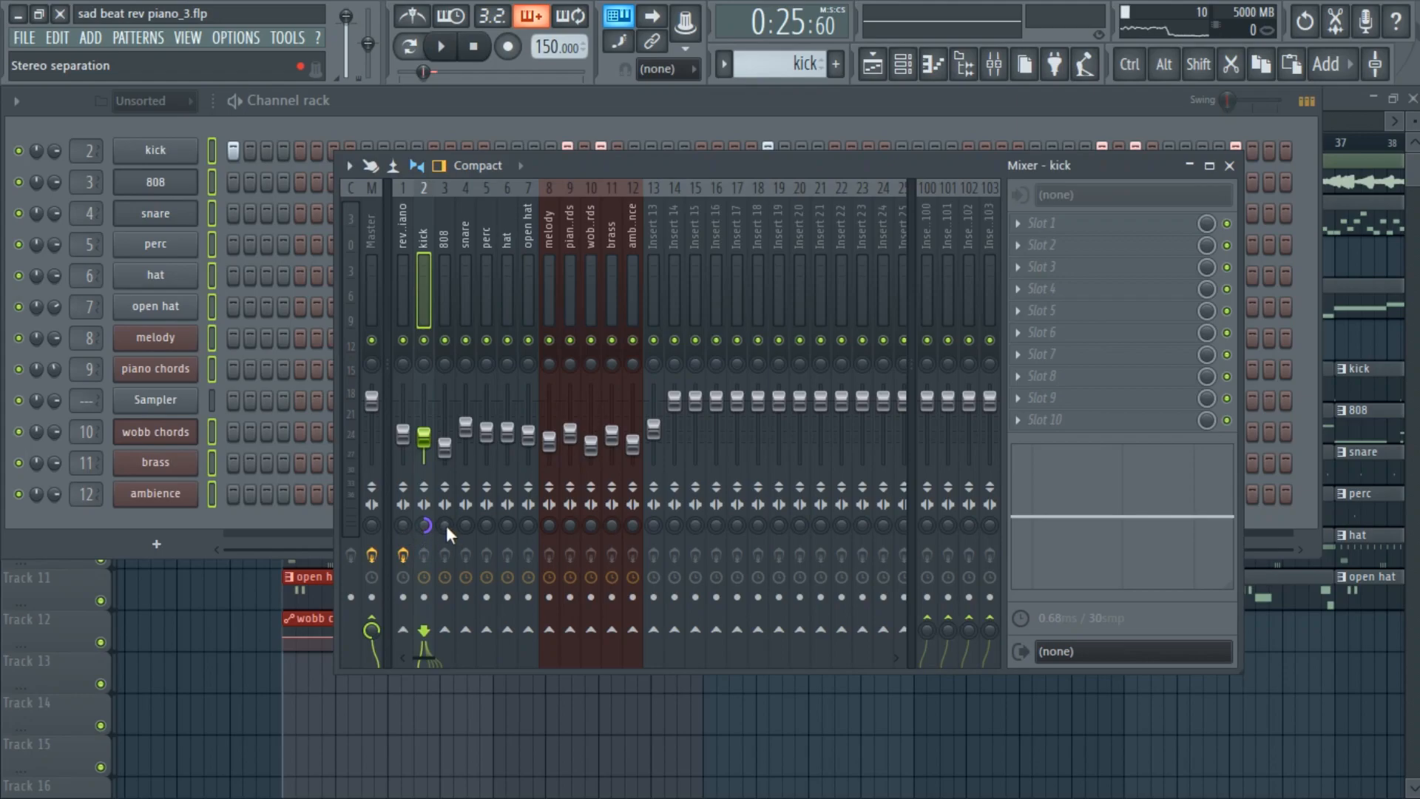
click(446, 525)
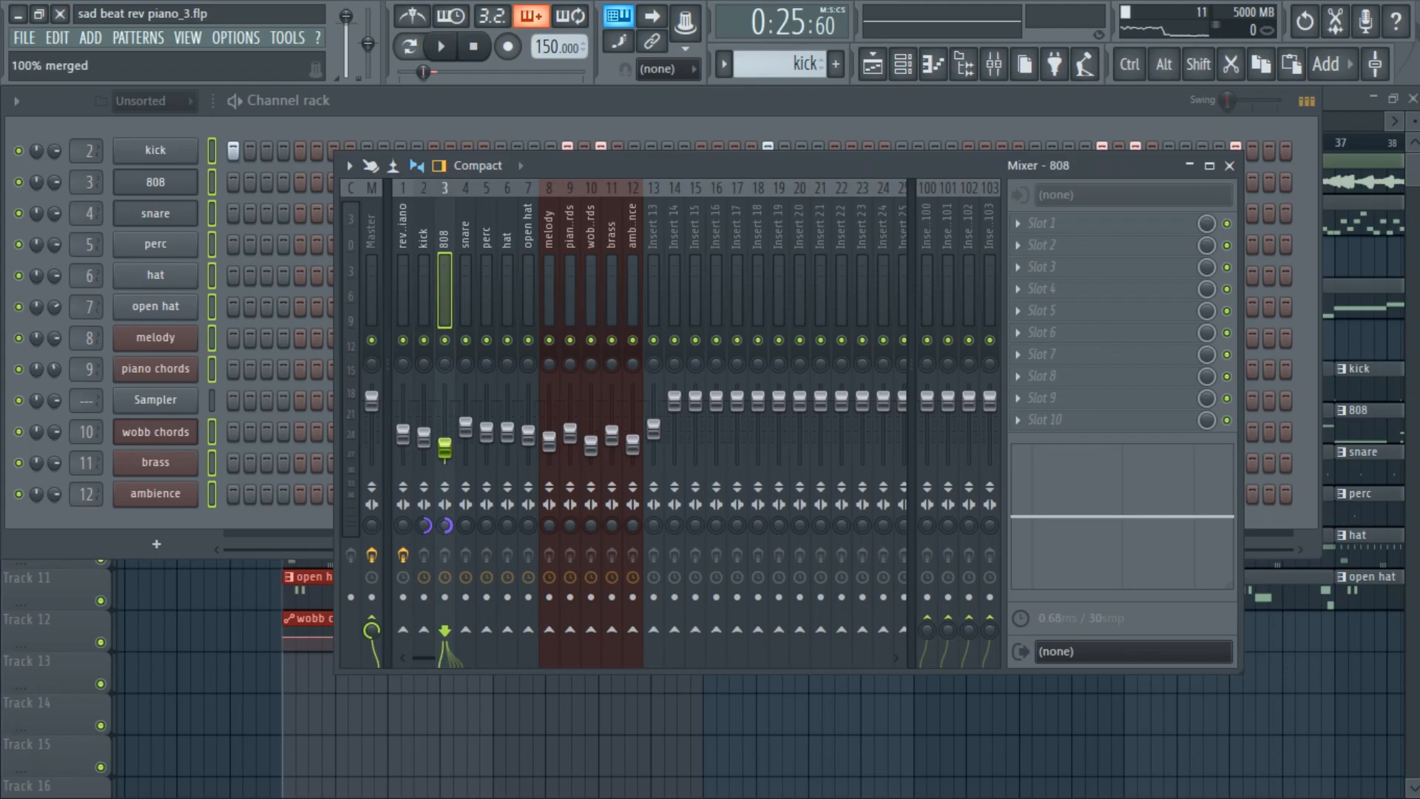
drag(466, 524, 466, 474)
click(485, 506)
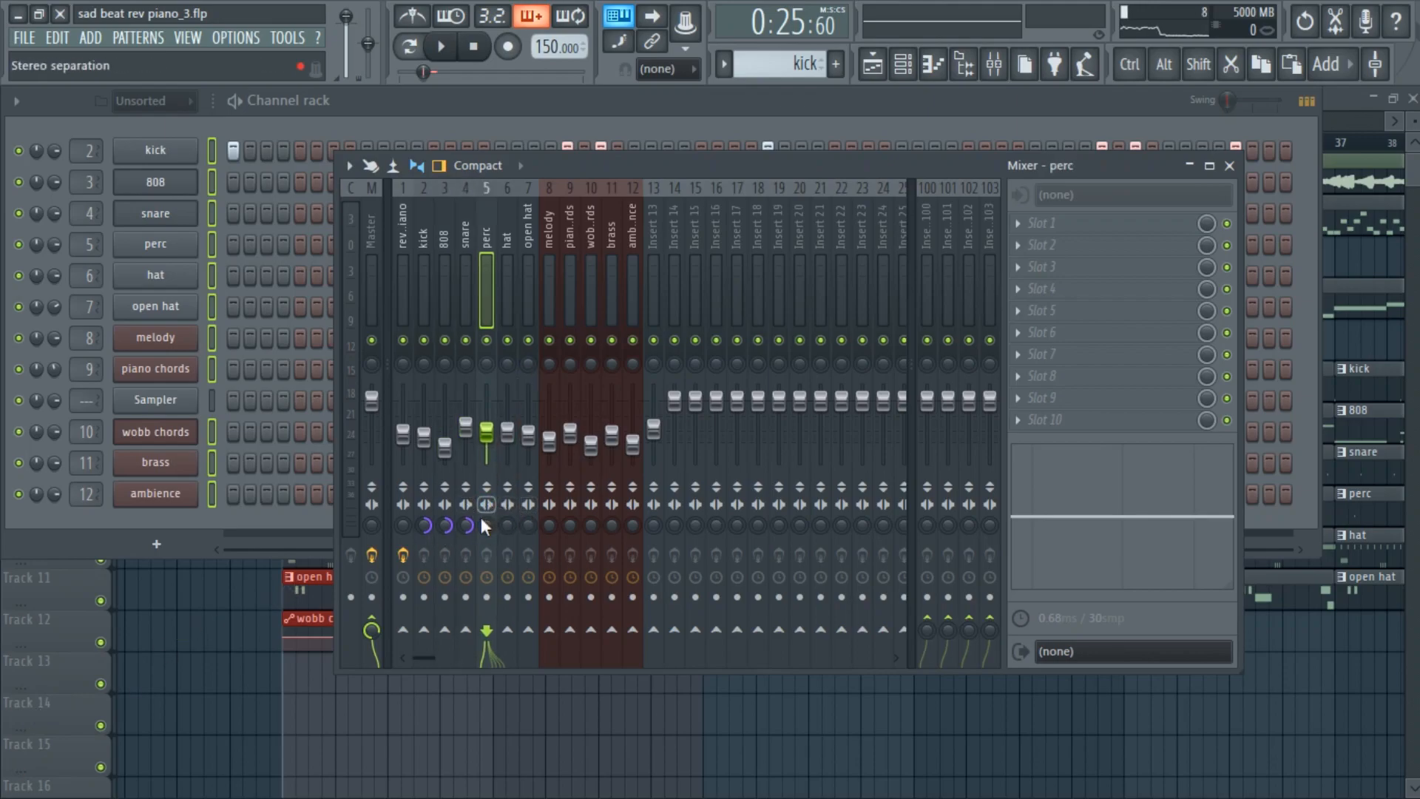
click(508, 525)
click(528, 525)
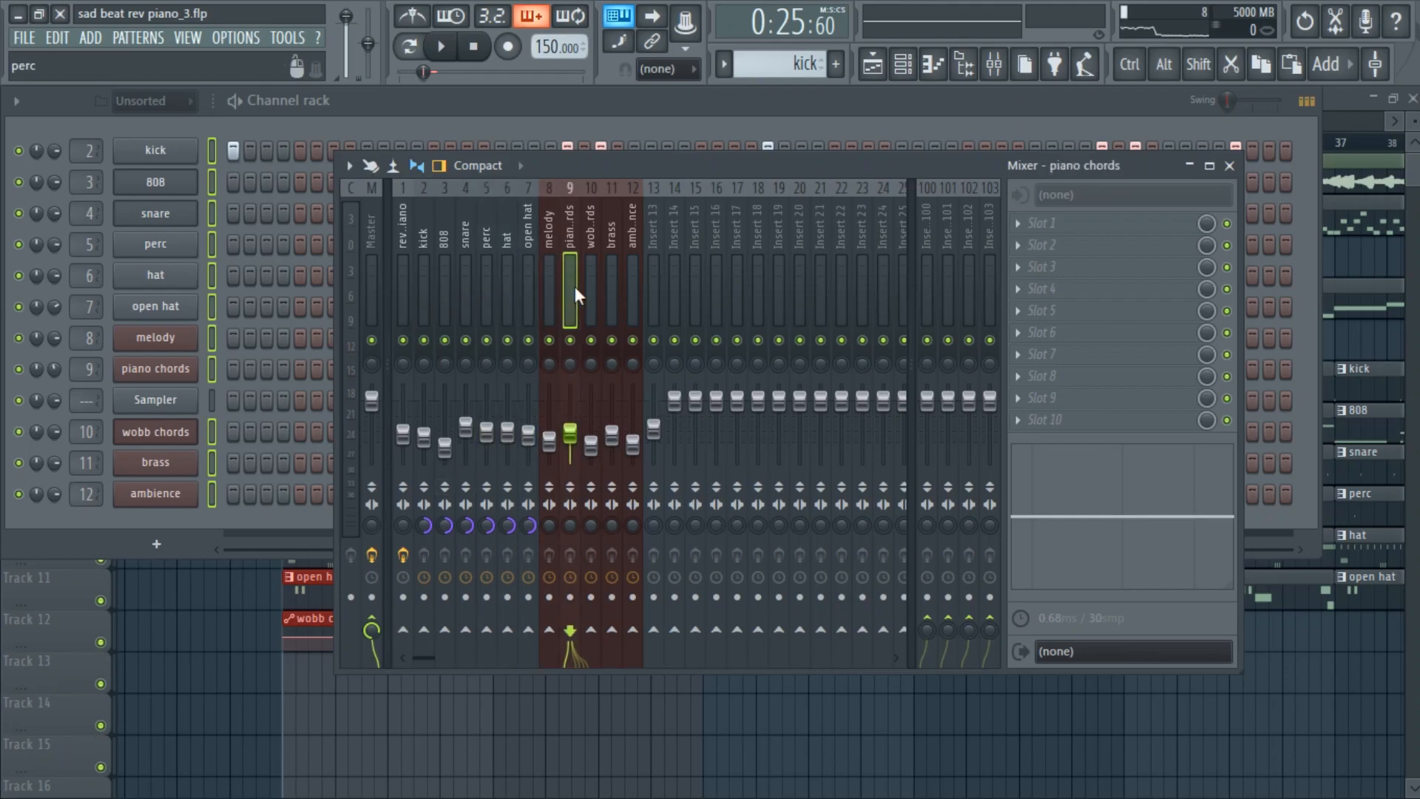
Solo the rev piano track and play the selected section briefly to hear it alone
click(632, 268)
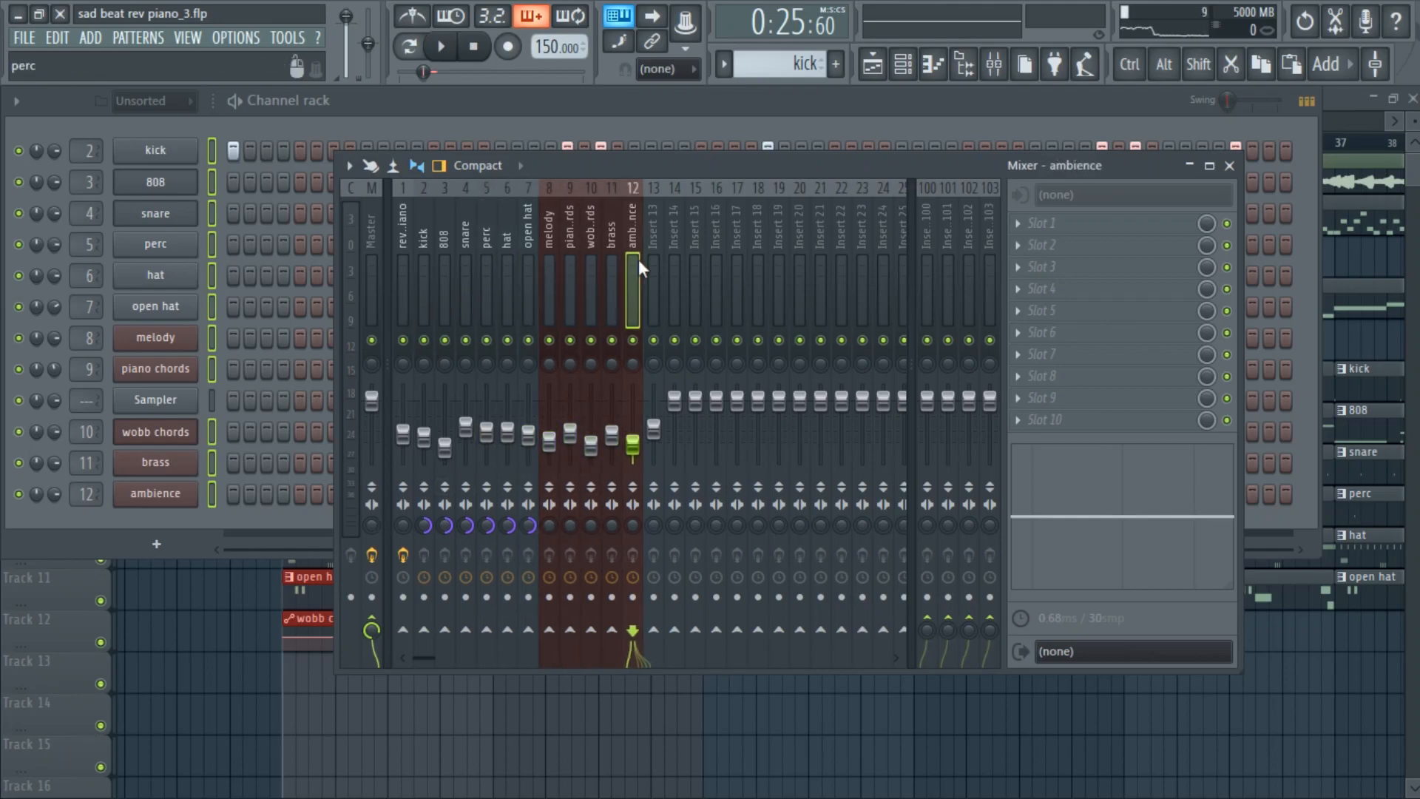
click(548, 267)
click(402, 252)
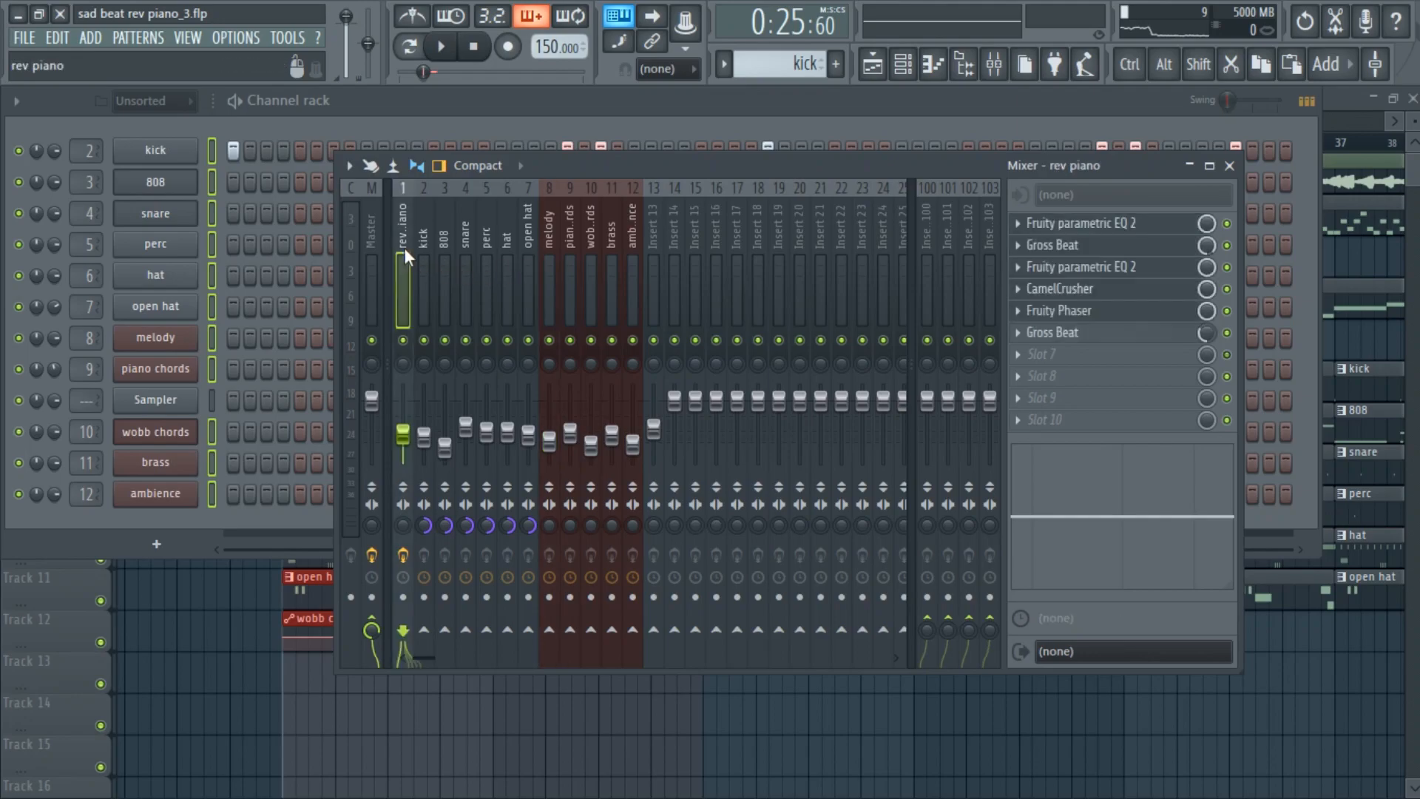
ctrl+click(403, 340)
key(space)
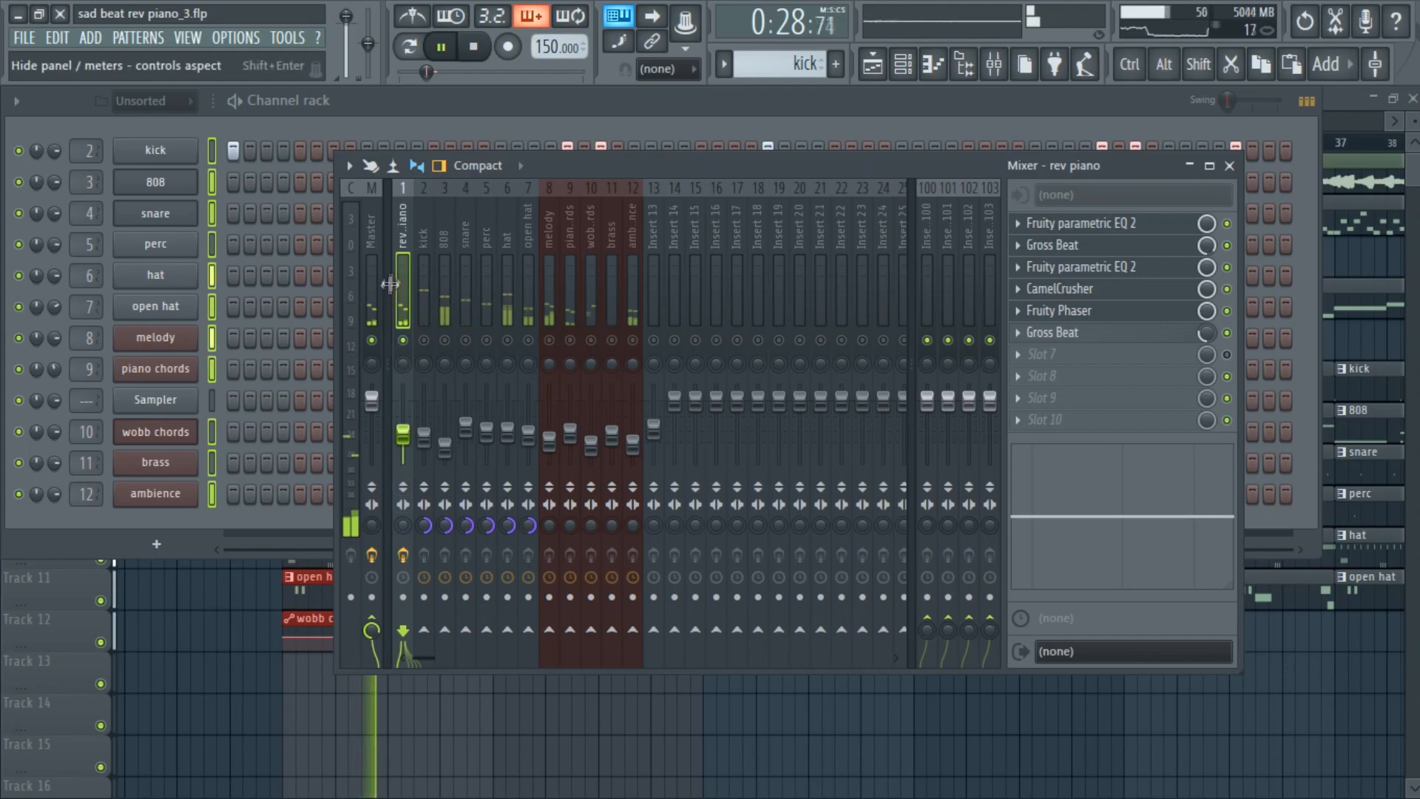
key(space)
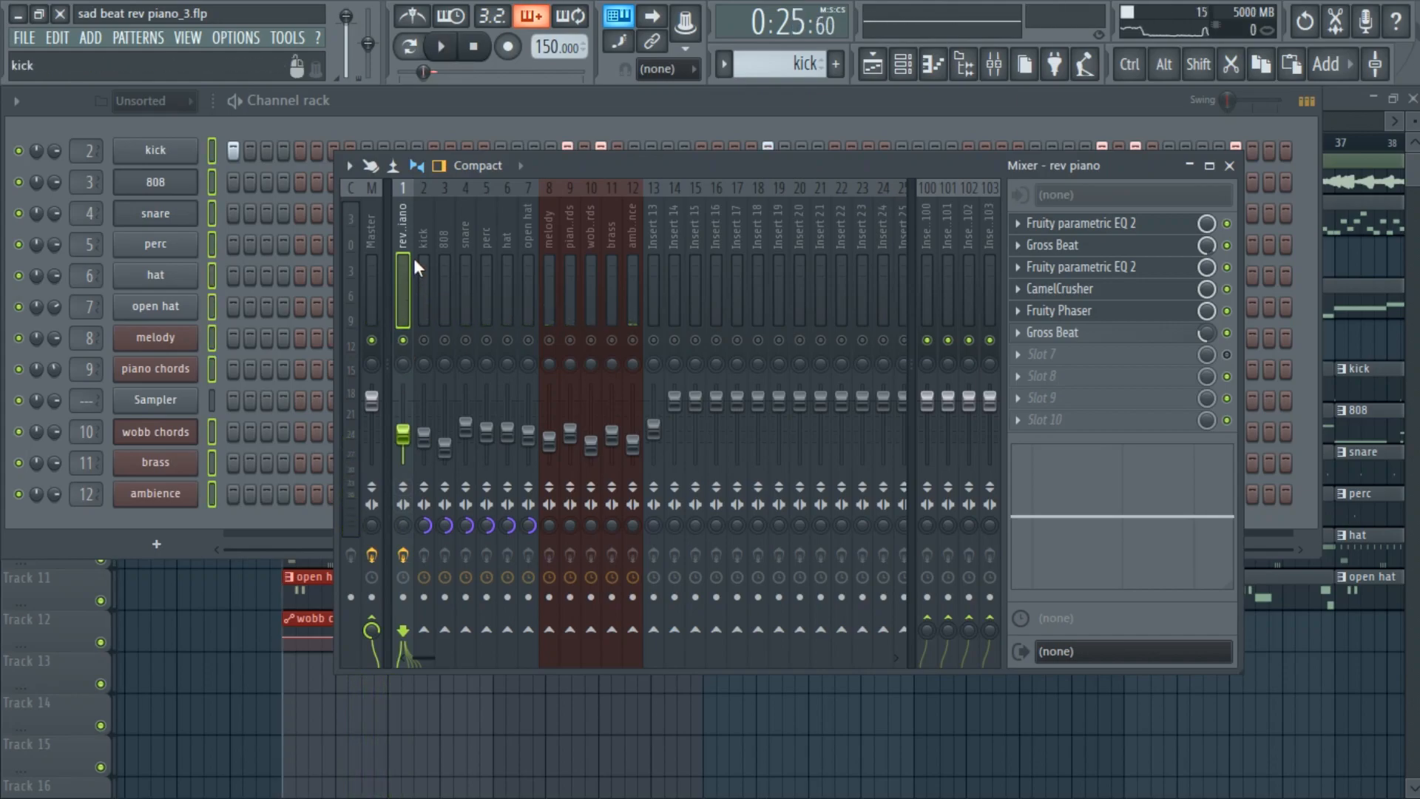
Turn the rev piano track's stereo separation slightly toward separated while the soloed track plays
drag(402, 525, 403, 539)
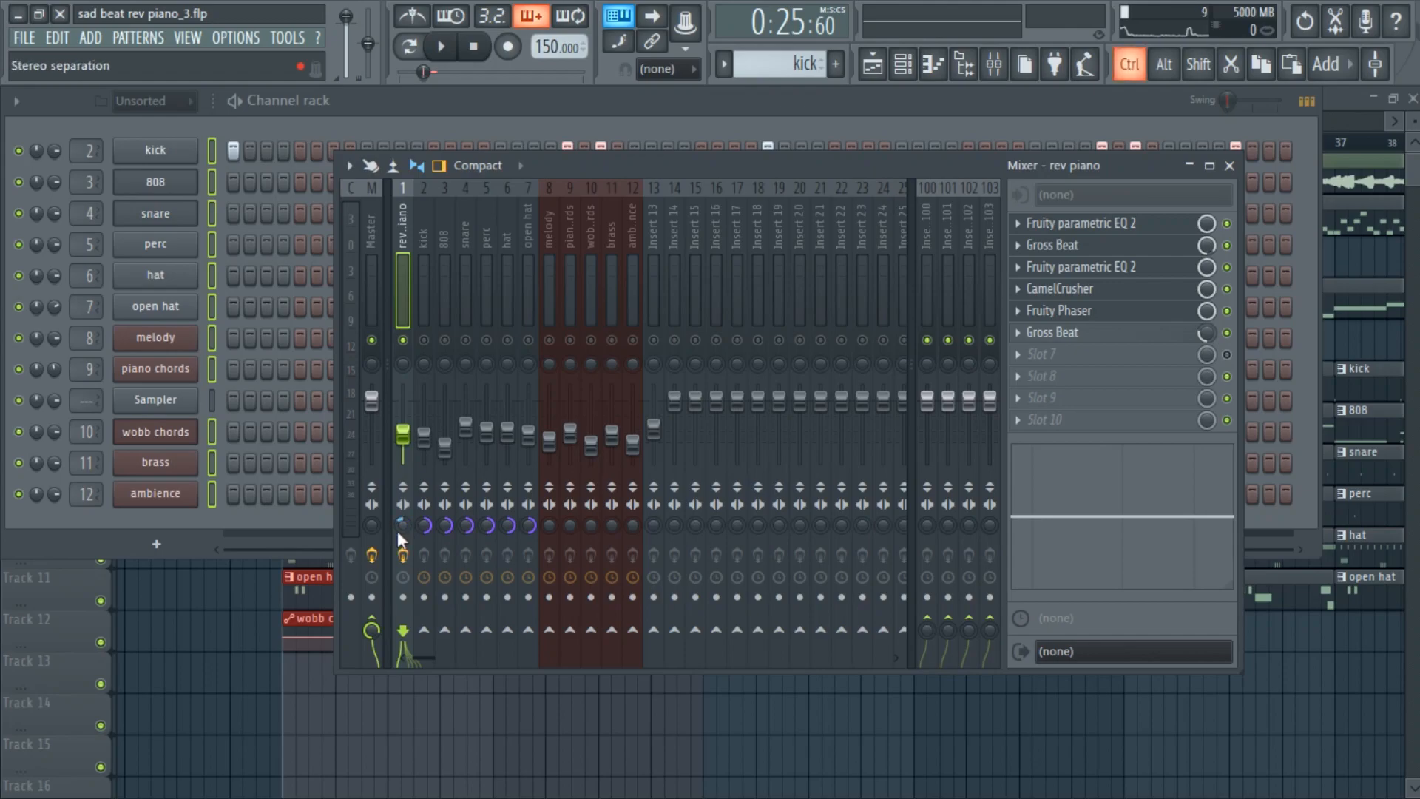
key(space)
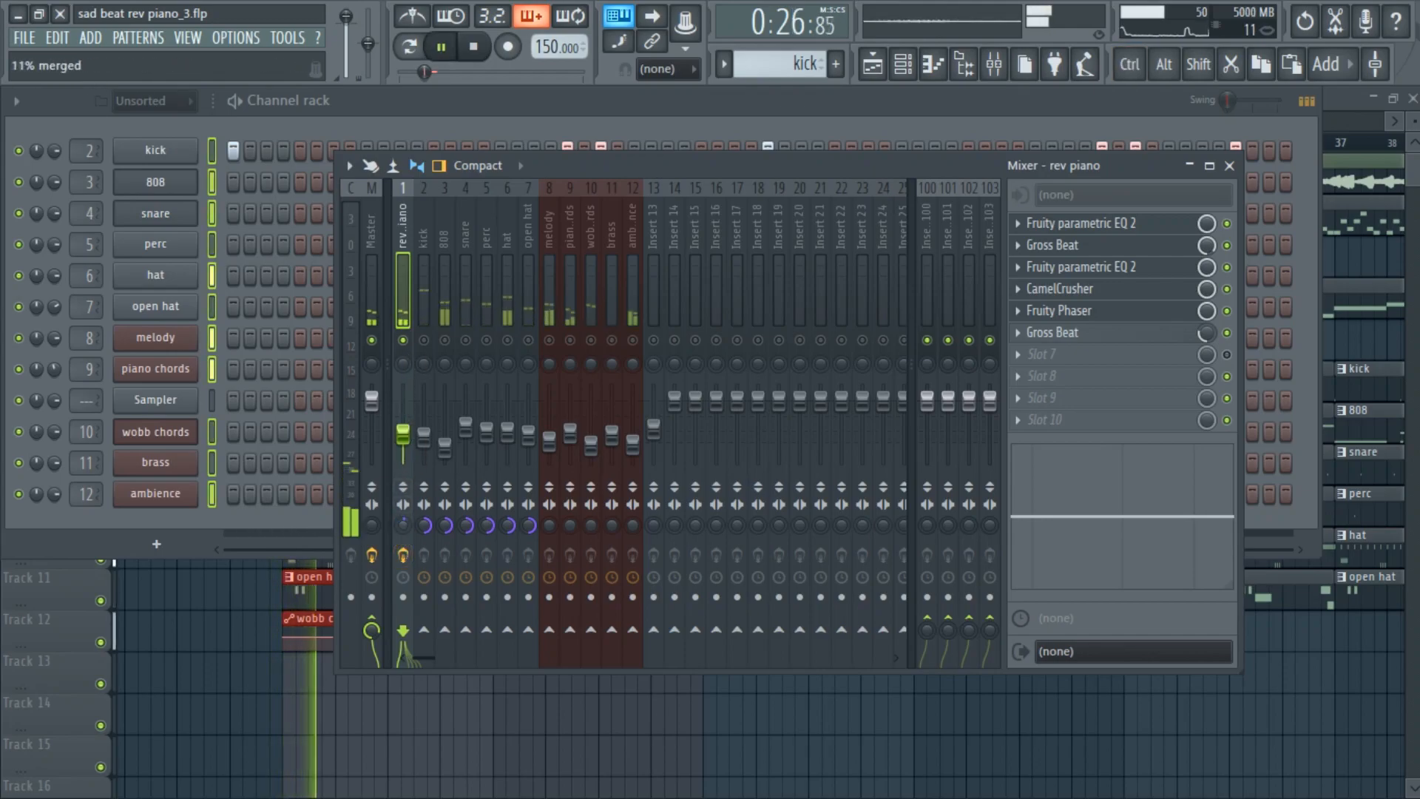
drag(402, 525, 403, 544)
Turn the stereo separation of the melody and piano chords tracks partly toward merged during playback
click(548, 315)
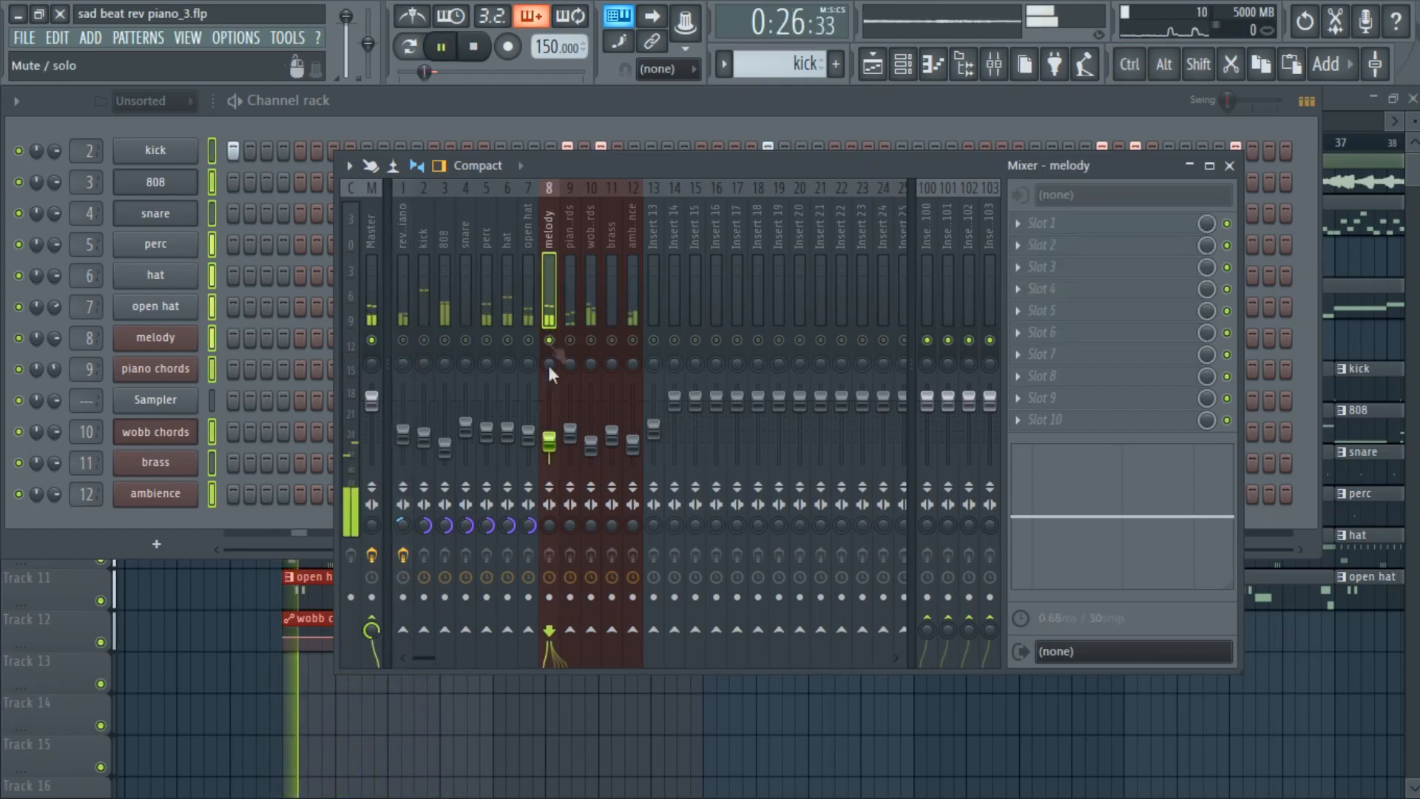
mouse_move(550, 523)
mouse_down()
mouse_move(550, 544)
mouse_move(551, 512)
mouse_up()
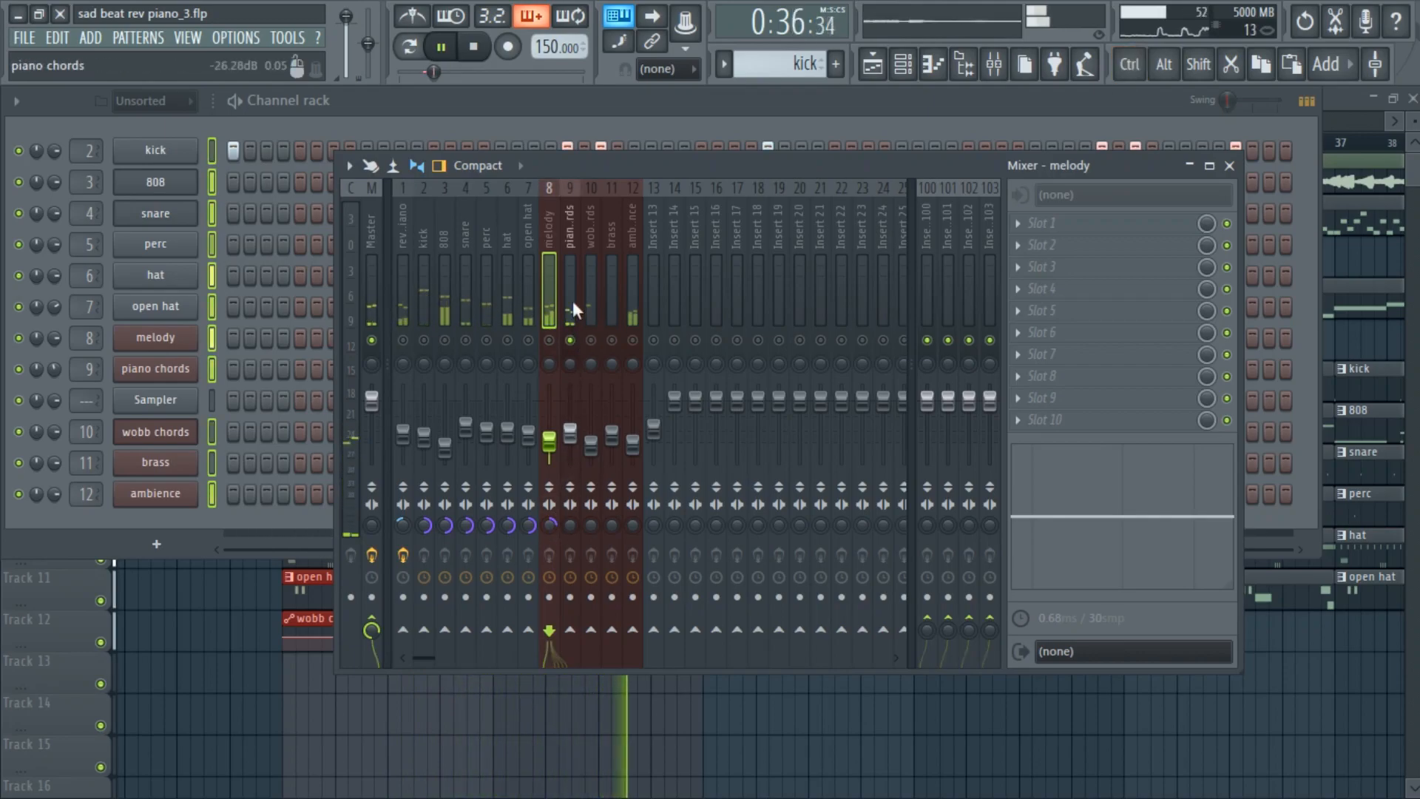
drag(570, 522, 570, 514)
Solo the ambience track and set its stereo separation to about 45% merged, and the wobb chords to about 81% merged
ctrl+click(634, 340)
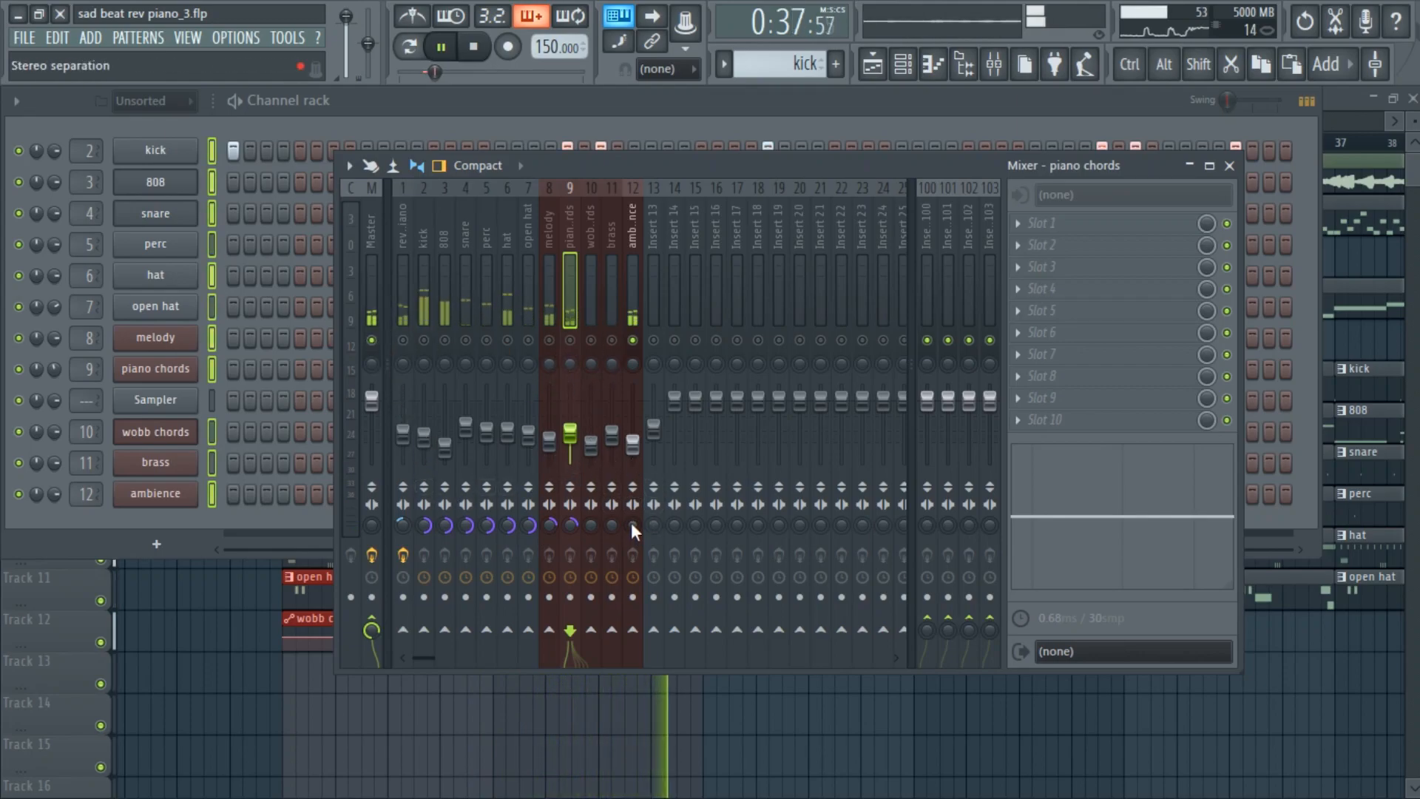
drag(631, 522, 631, 500)
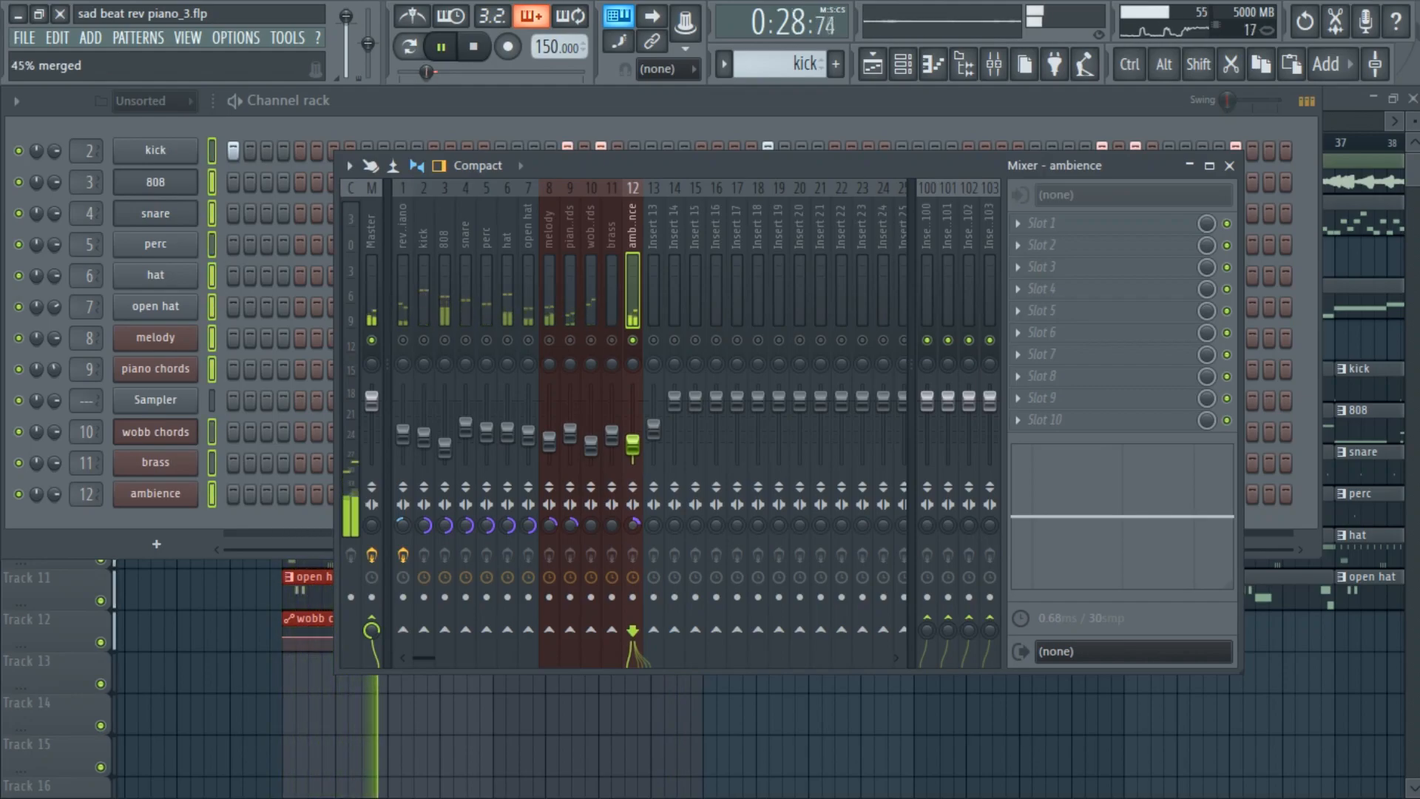
click(588, 289)
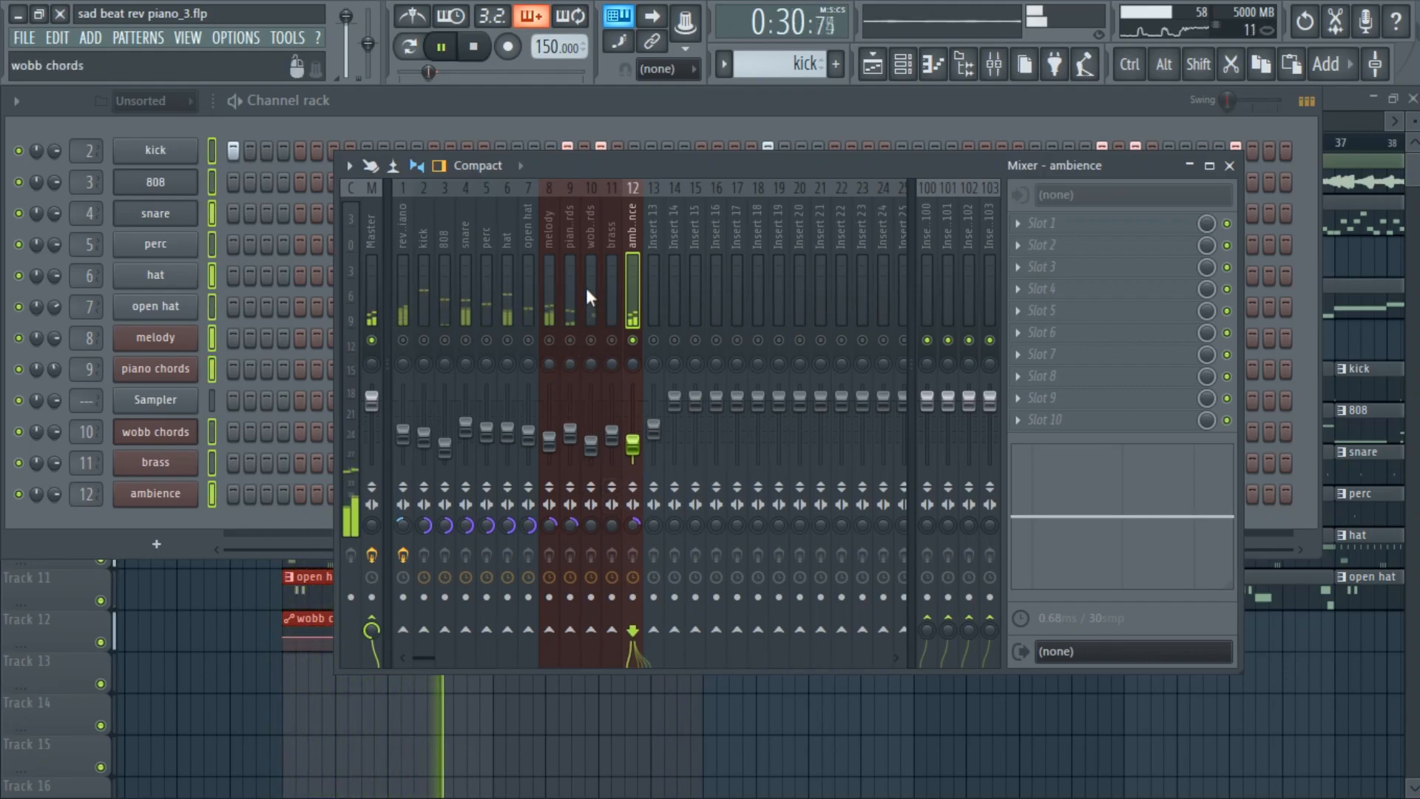
drag(590, 525, 590, 514)
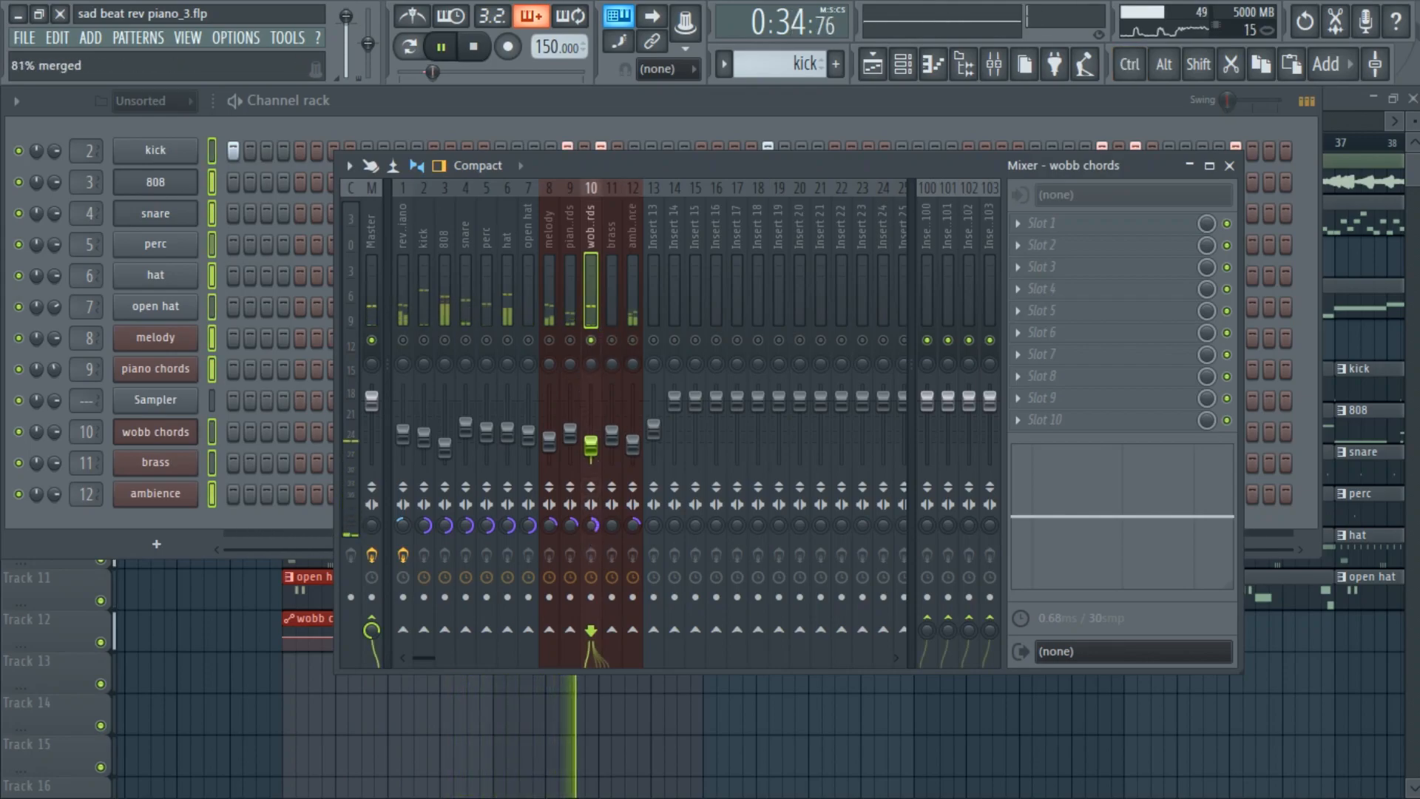
Unsolo the wobb chords so that all mixer tracks play, and save the project
right_click(591, 339)
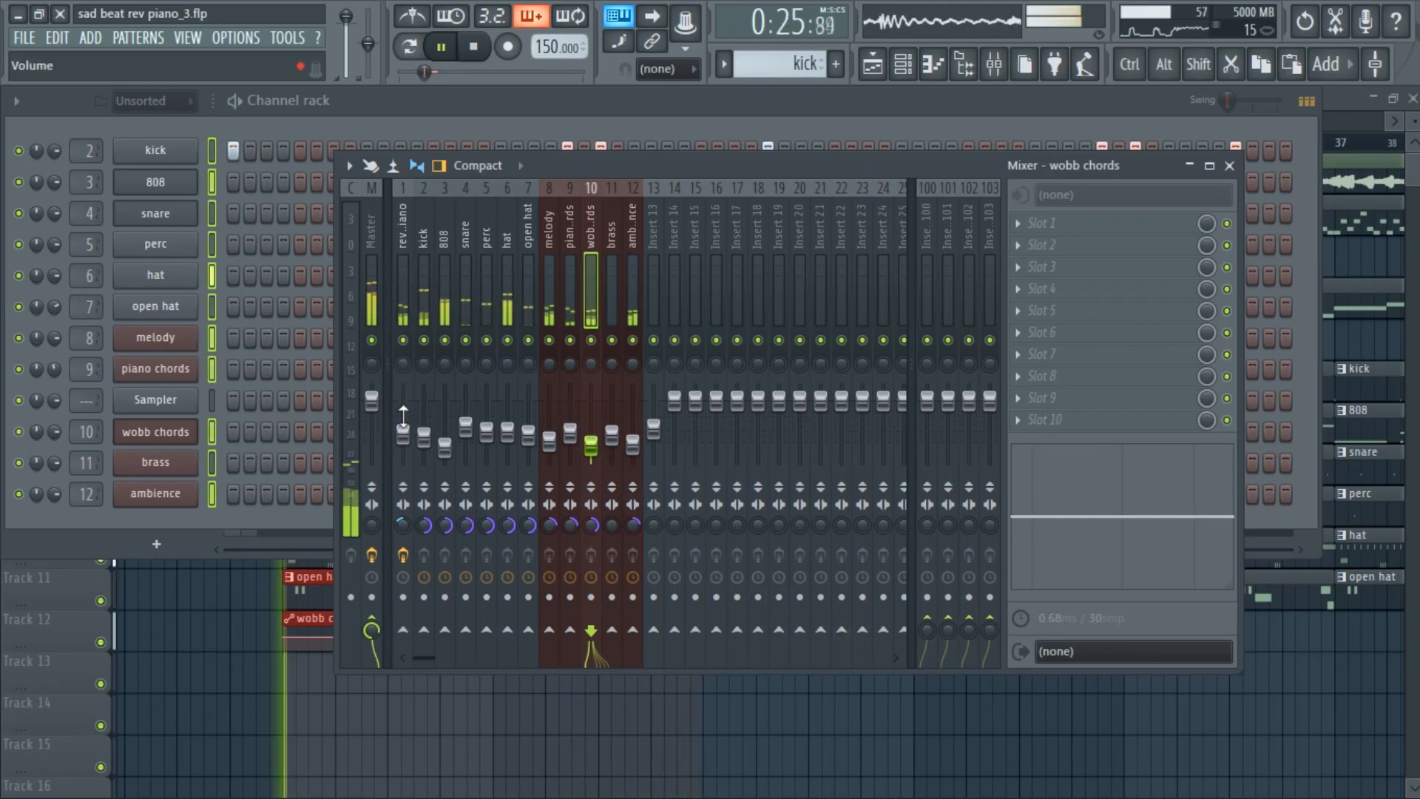
key(ctrl+s)
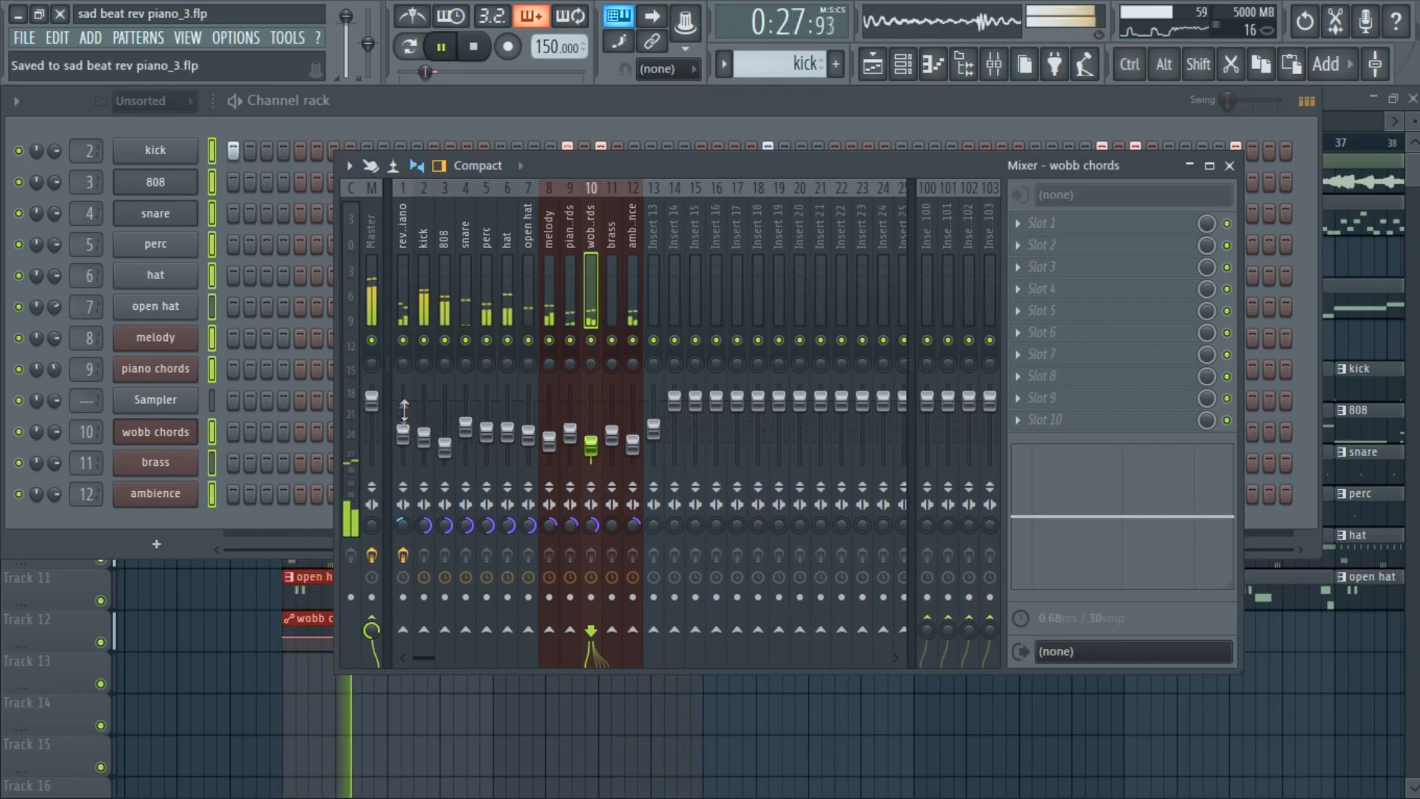
Raise the wobb chords fader slightly and lower the open hat fader slightly during playback, and stop the song
drag(591, 443, 533, 444)
click(522, 292)
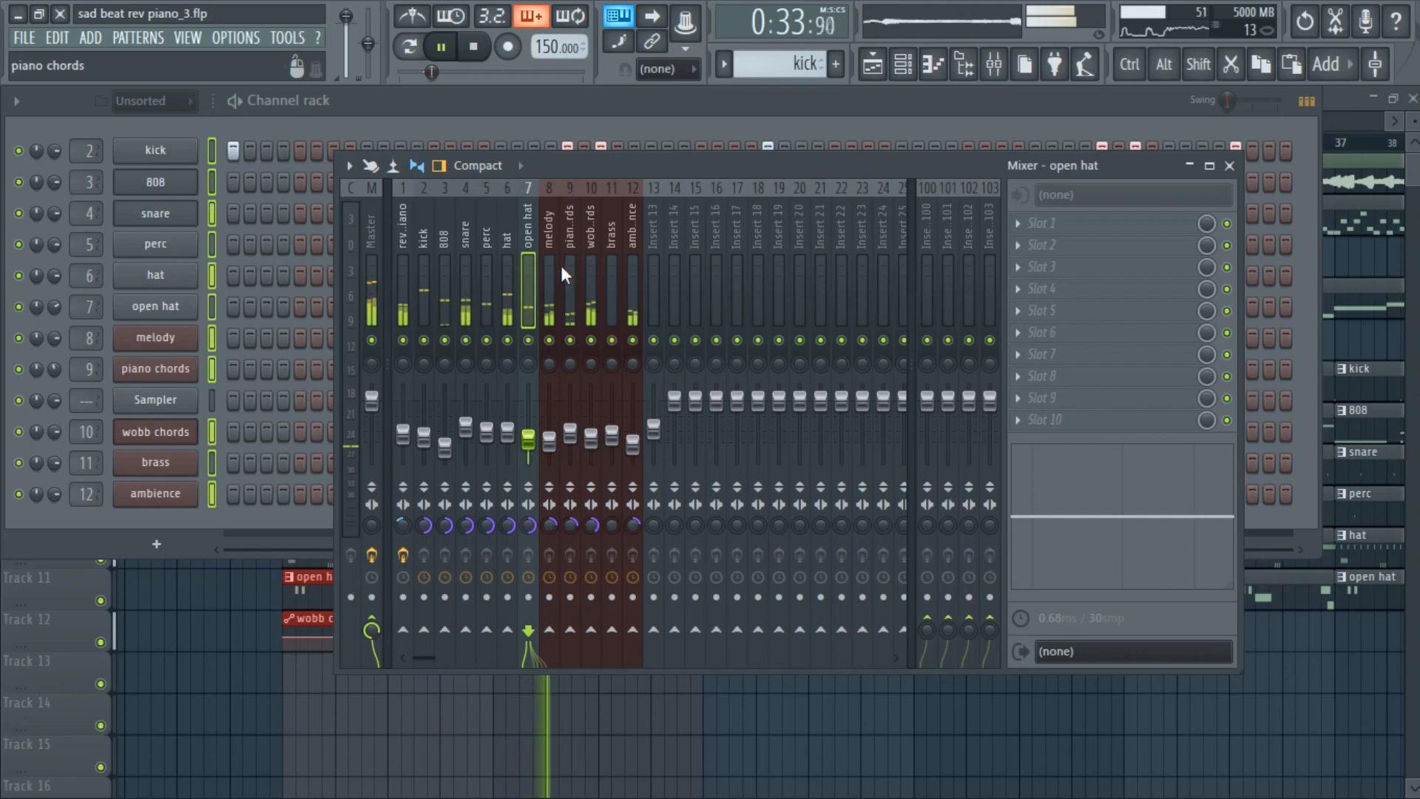
click(585, 275)
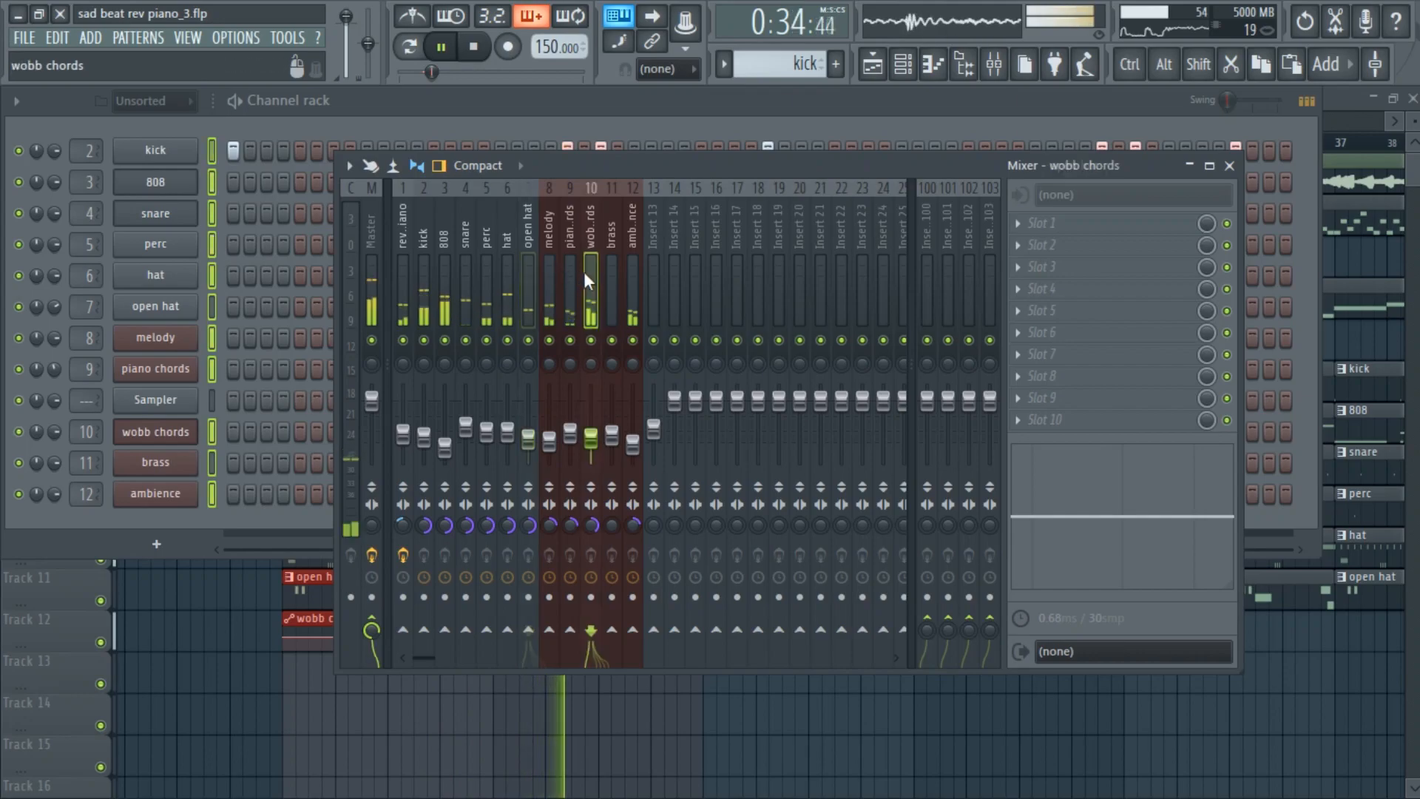
click(374, 235)
key(space)
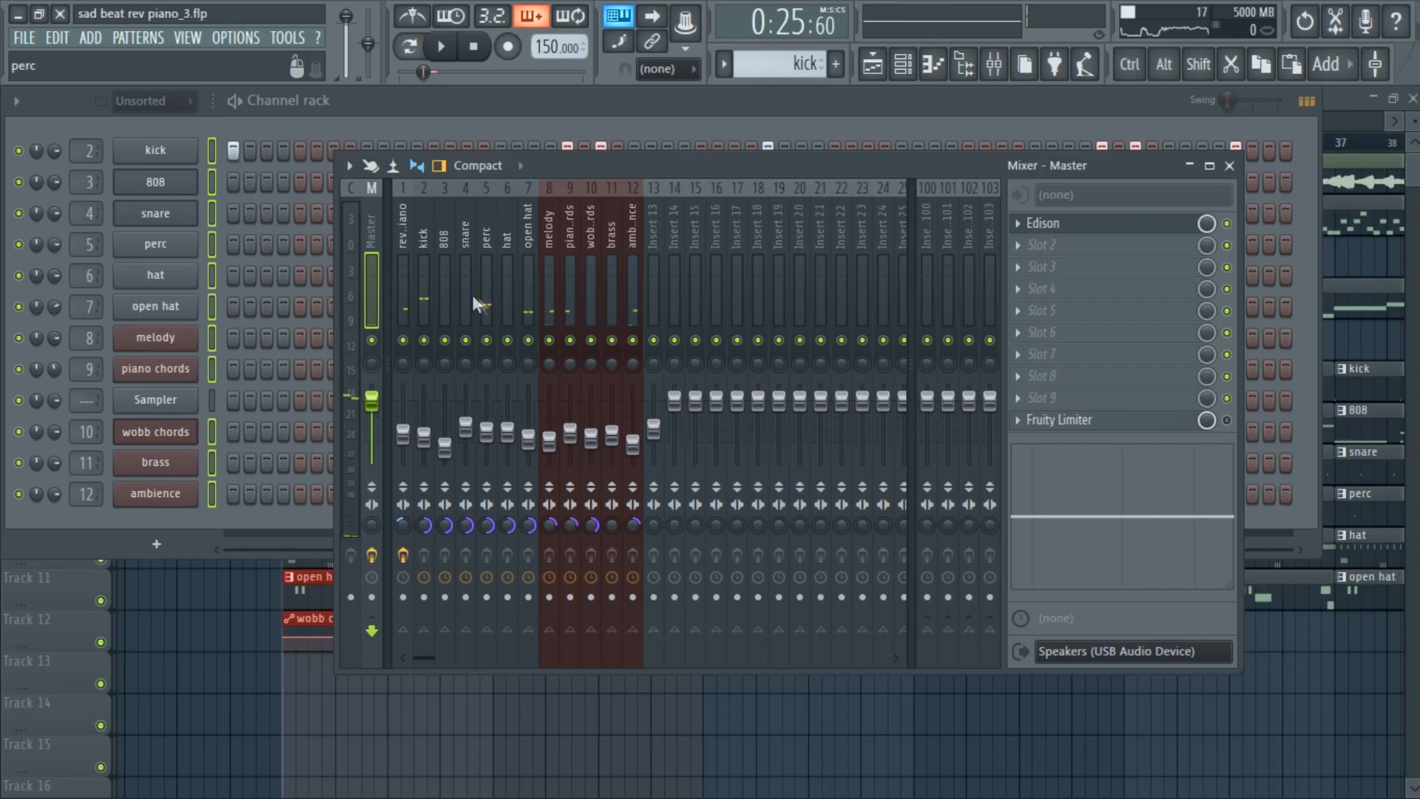
click(465, 274)
click(529, 273)
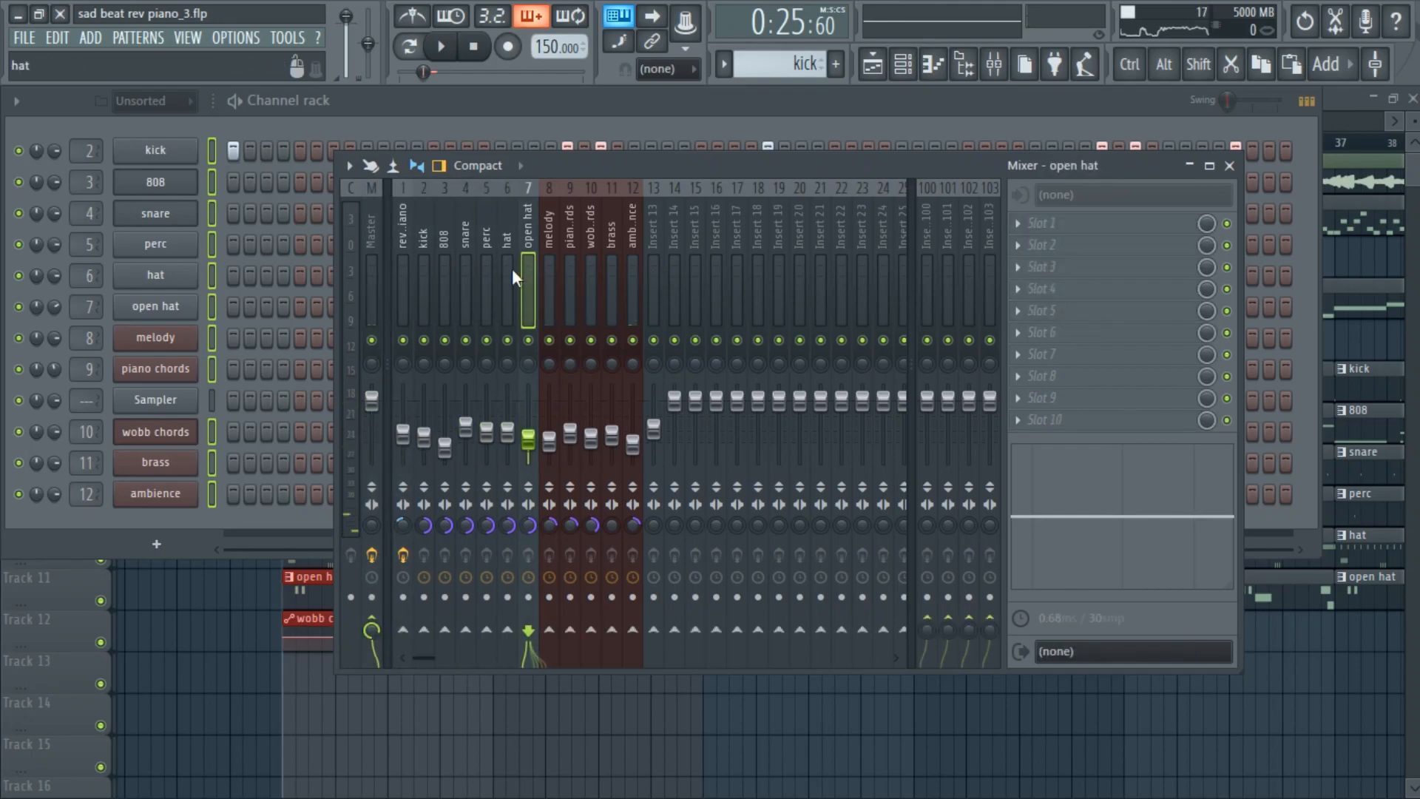
click(589, 285)
click(632, 273)
click(569, 292)
click(528, 293)
click(424, 295)
click(403, 294)
click(508, 296)
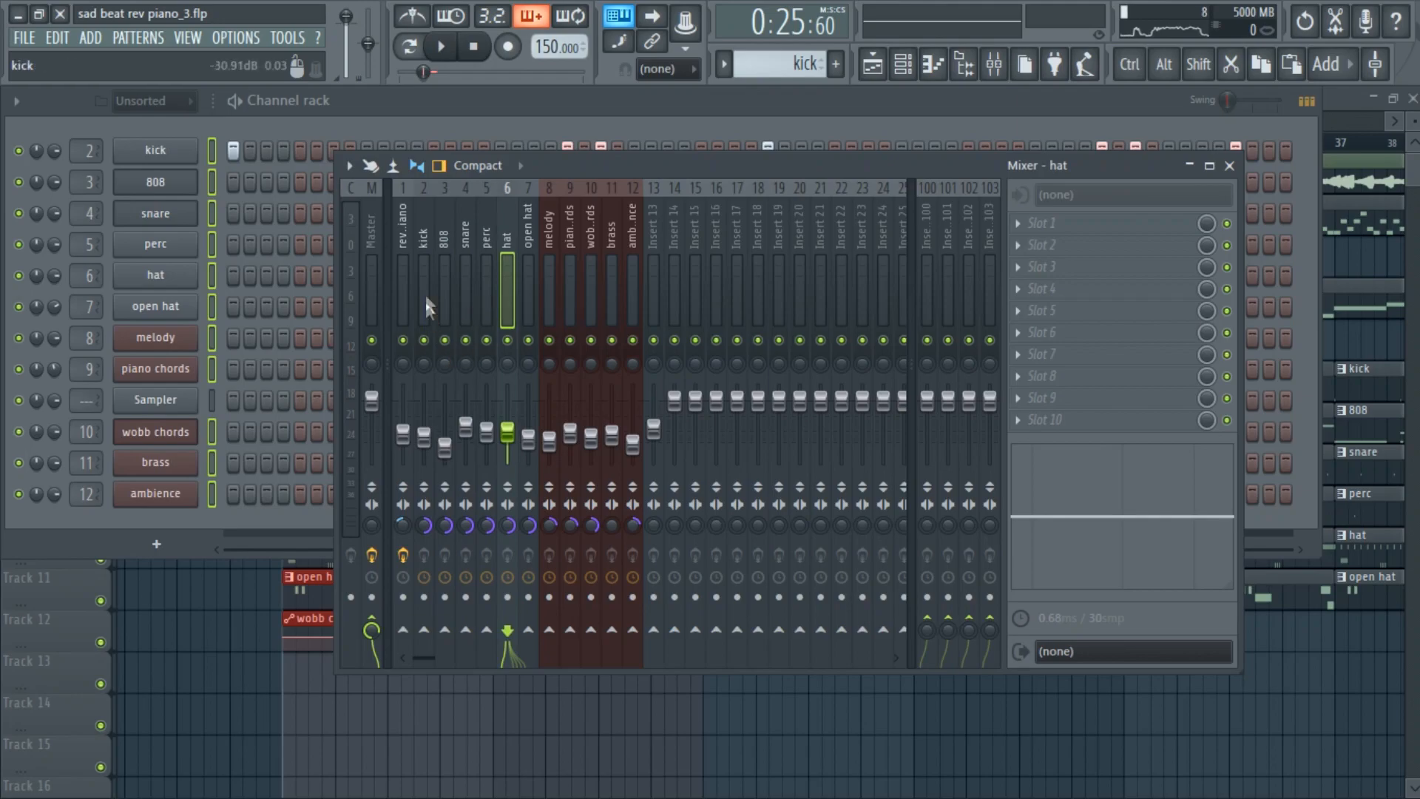
click(444, 265)
click(470, 267)
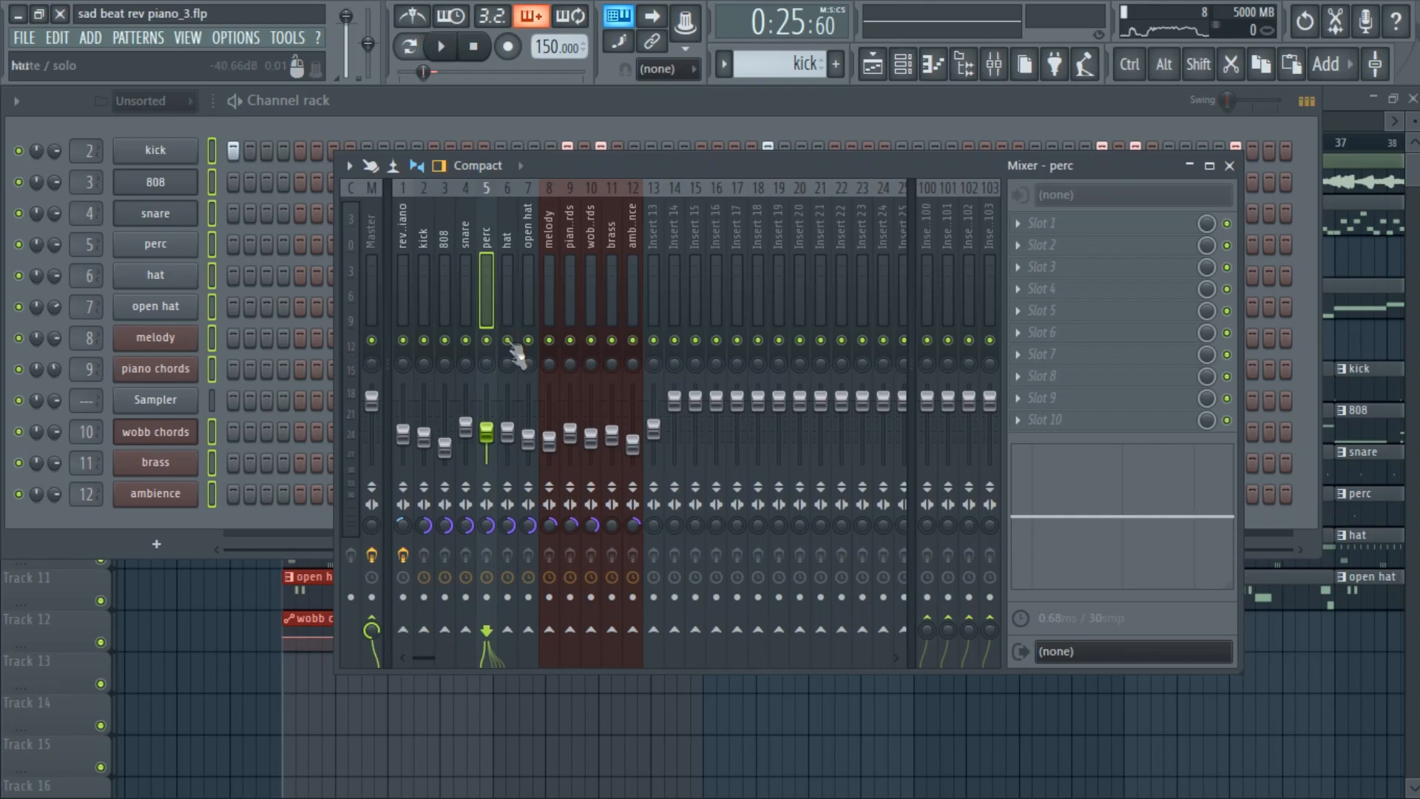
Pan the perc track 24% left and the hat track 29% right, pan the open hat slightly, and check them in playback
drag(508, 362, 508, 348)
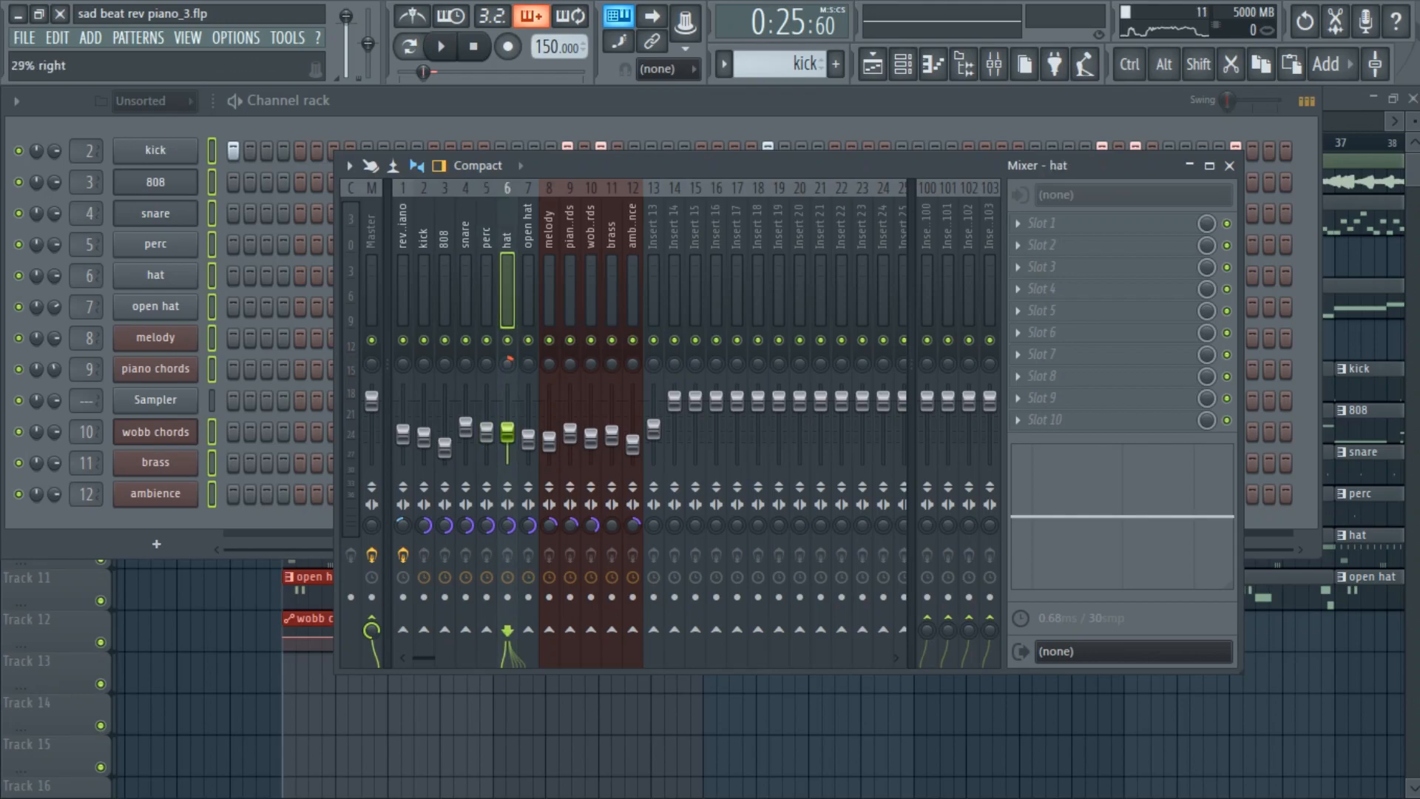
click(531, 347)
key(space)
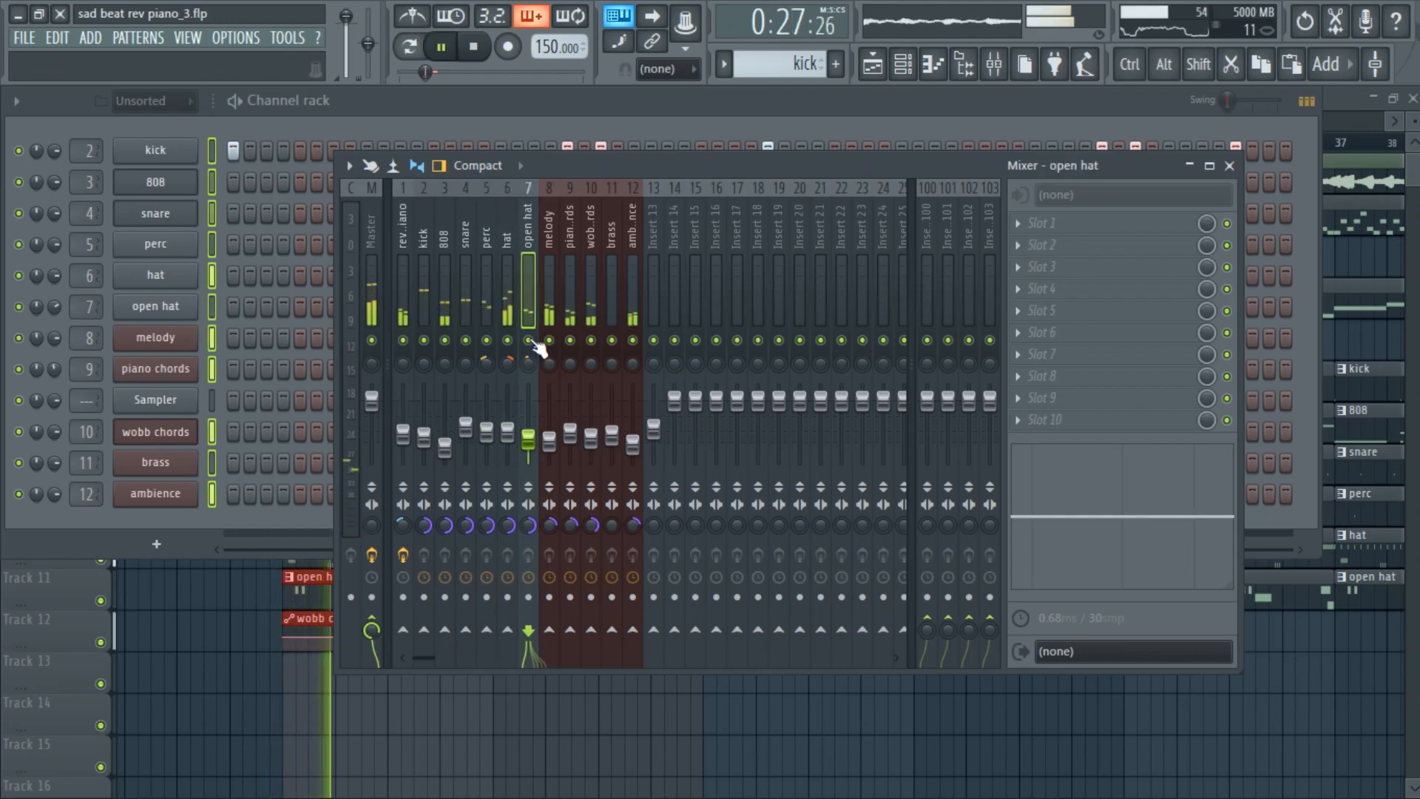
click(509, 363)
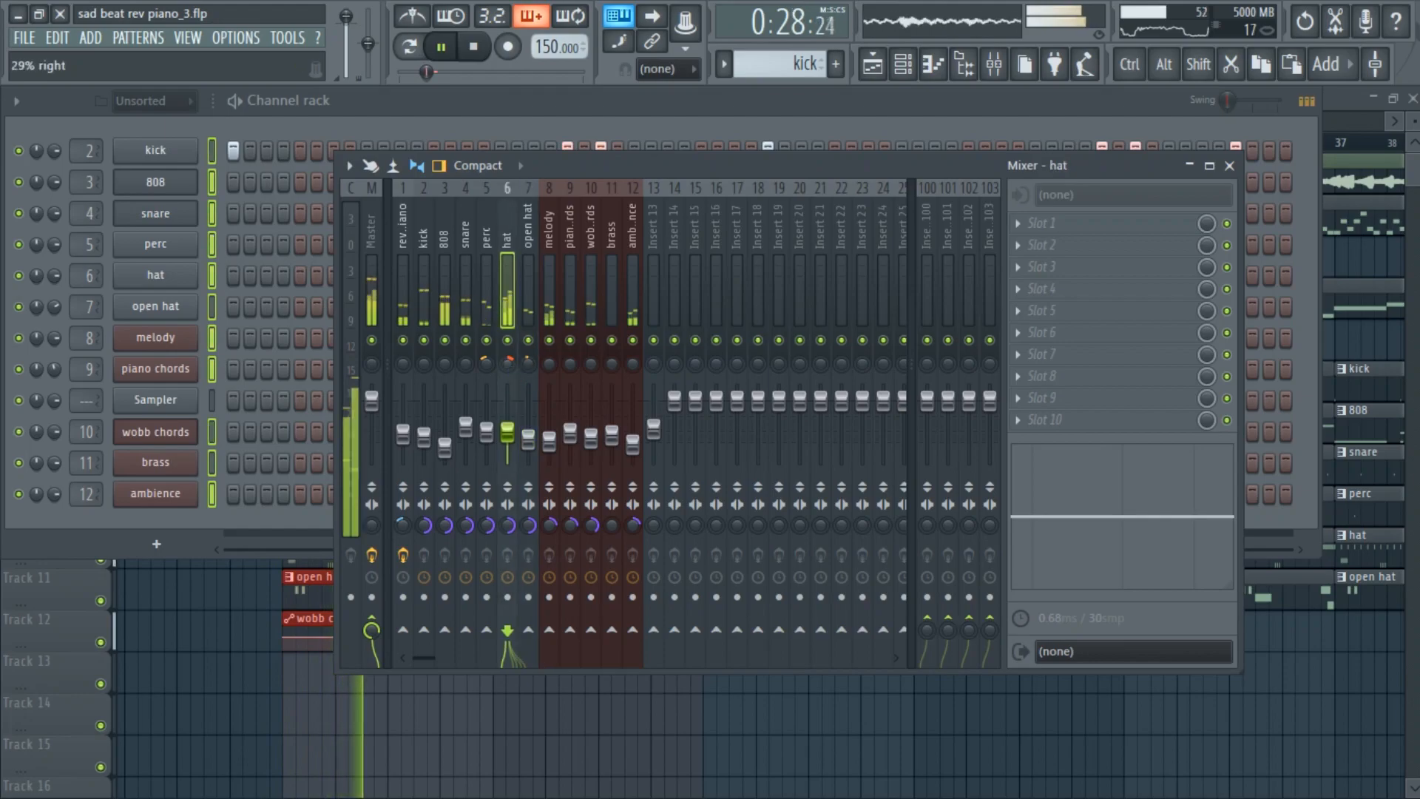
click(484, 363)
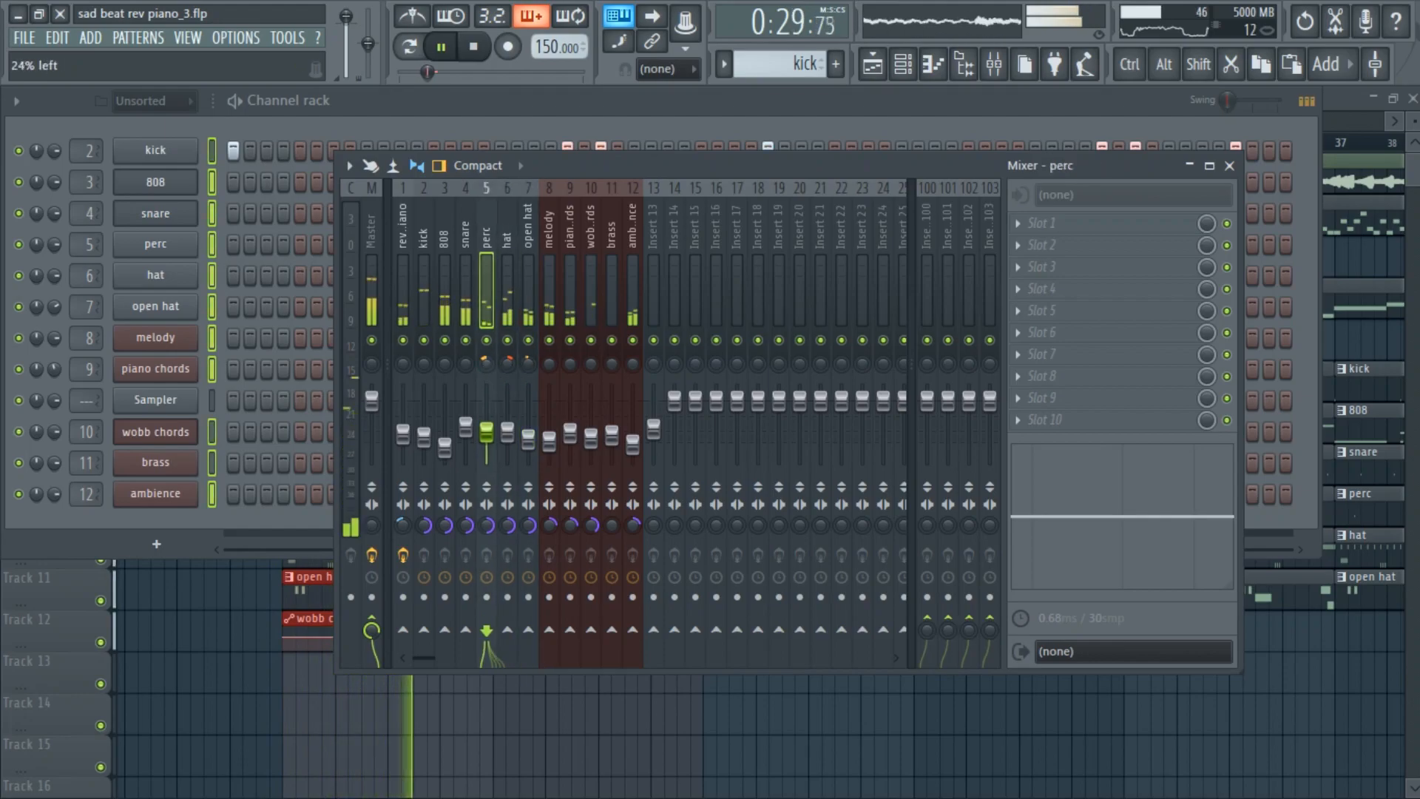
key(space)
Pan the melody track 26% left and the piano chords track 20% right
click(551, 277)
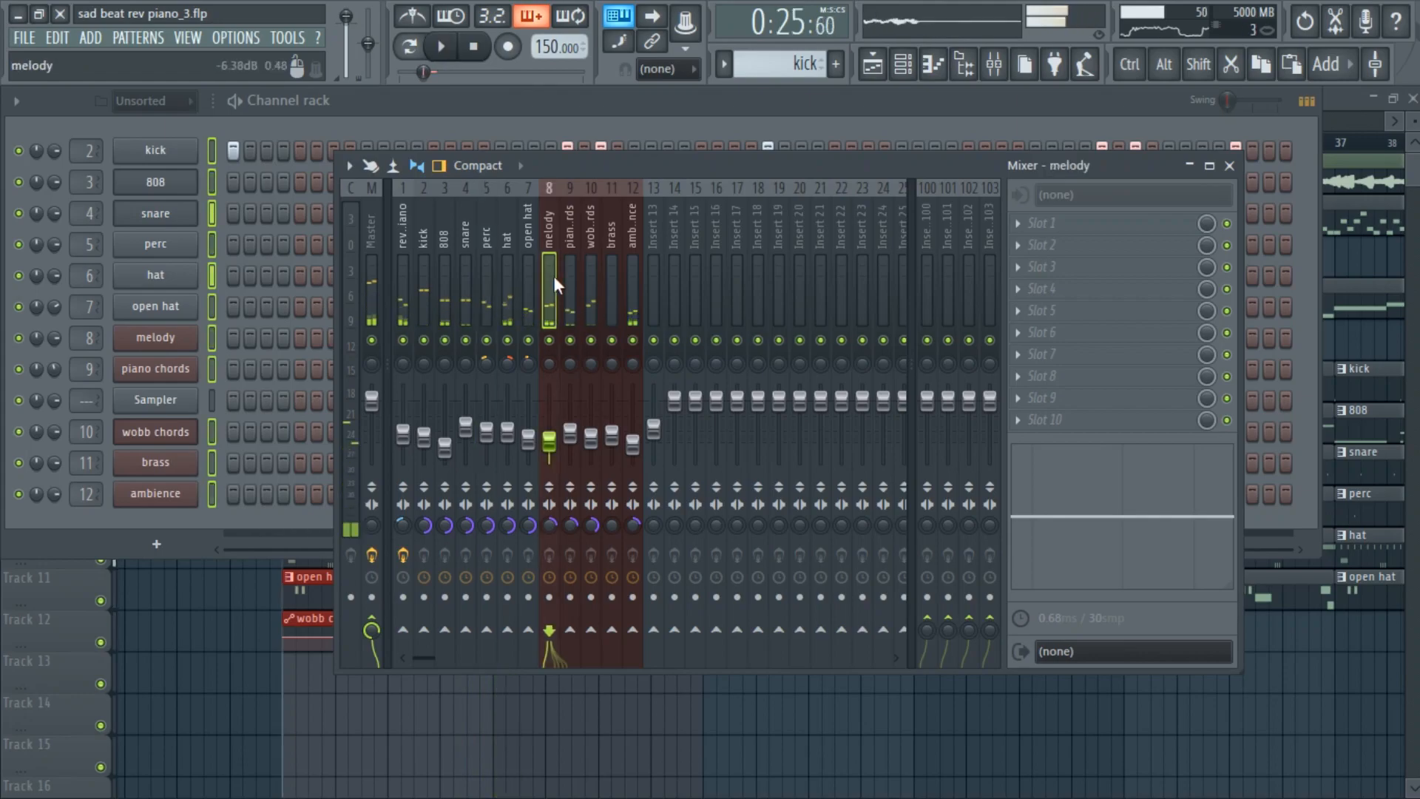
click(566, 274)
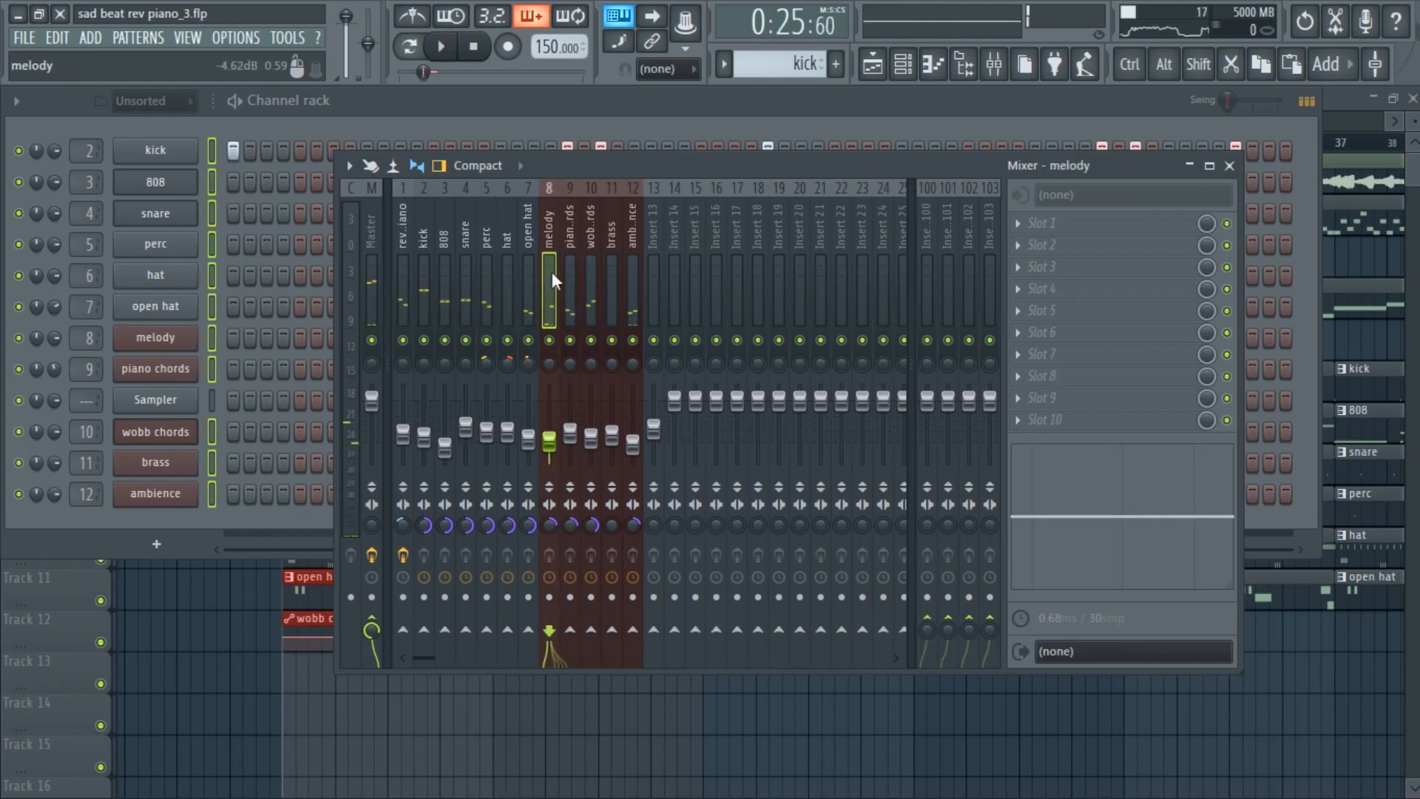
click(552, 358)
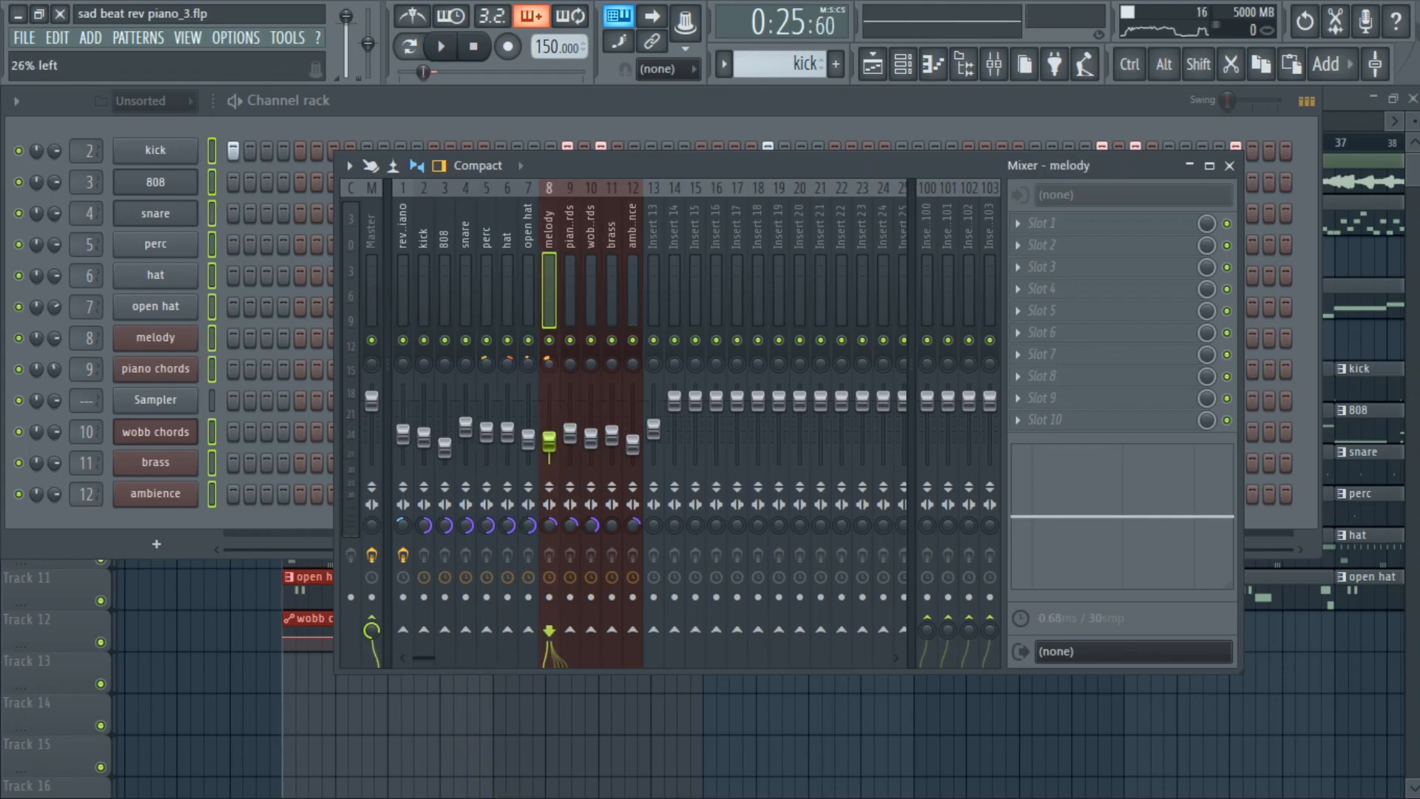
click(570, 358)
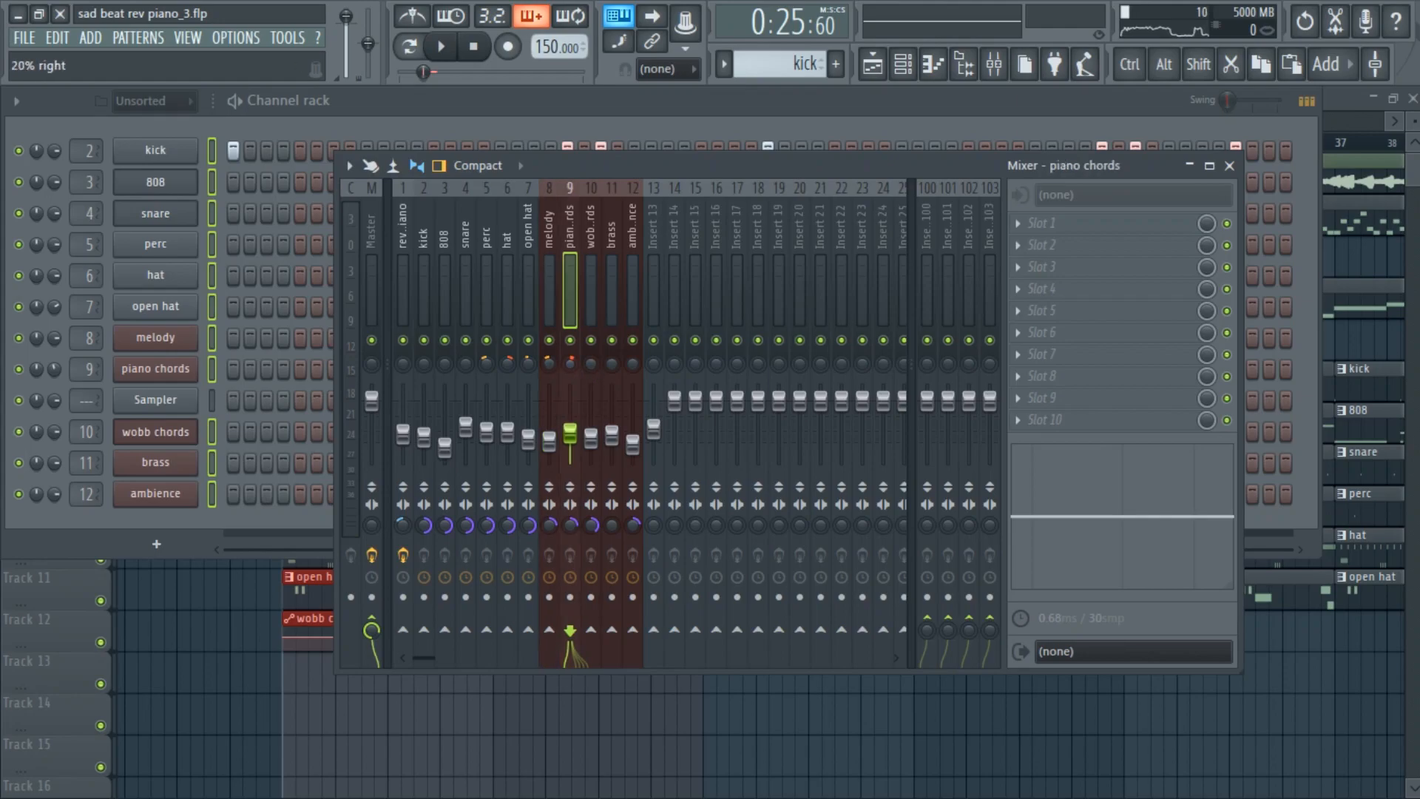
click(598, 245)
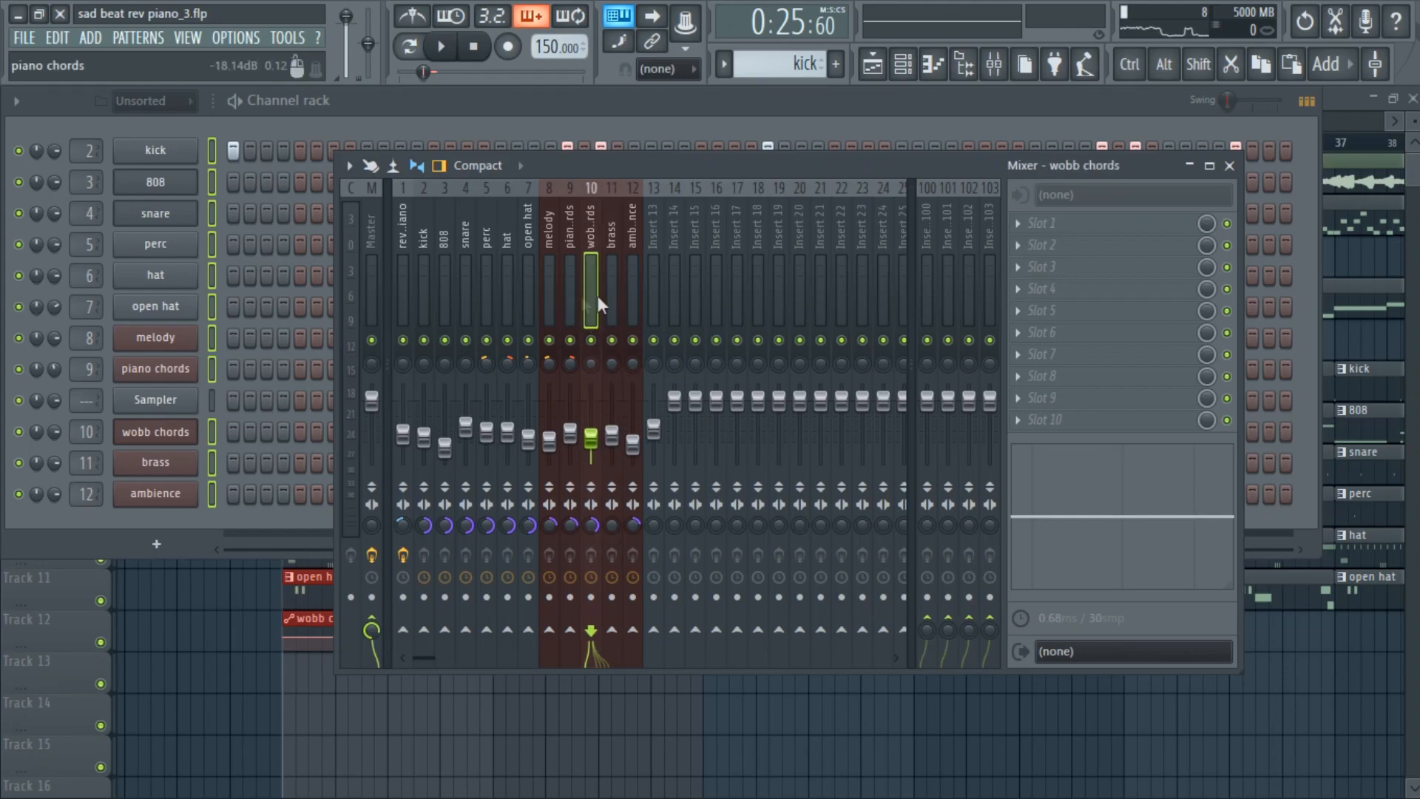
click(631, 290)
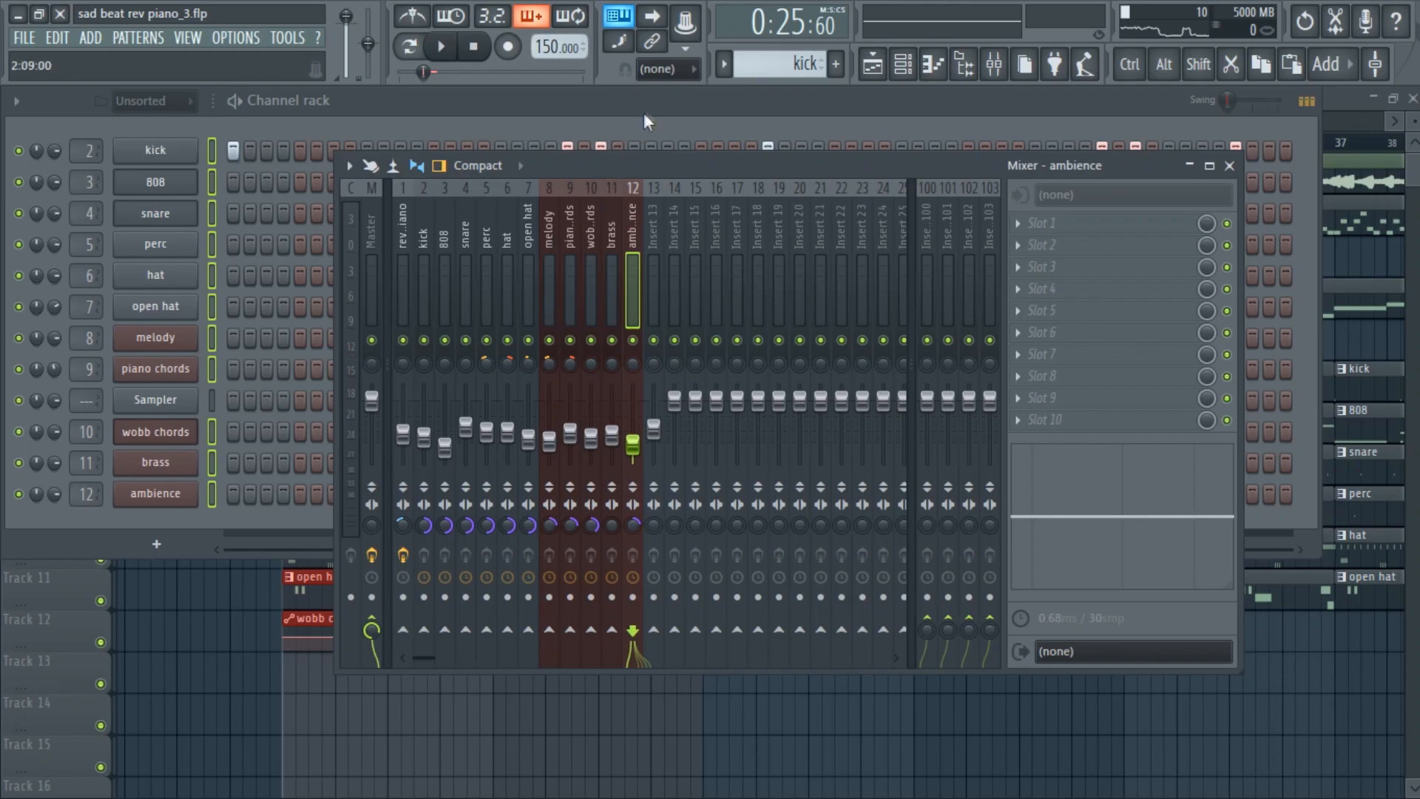
click(403, 310)
click(444, 295)
click(653, 291)
click(531, 291)
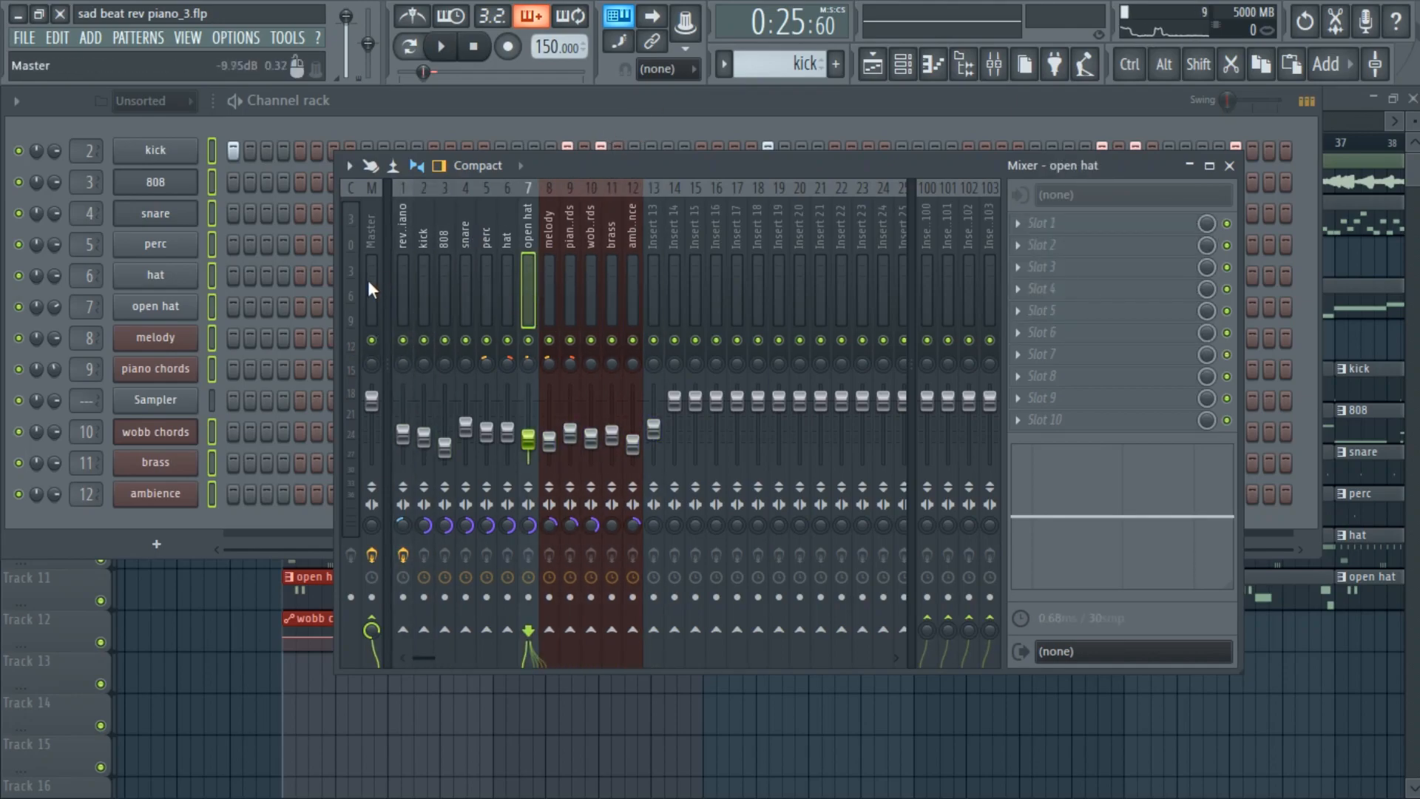
Play the selected section with the Playlist in view to hear the panned mix, and reopen the mixer
click(649, 99)
key(F5)
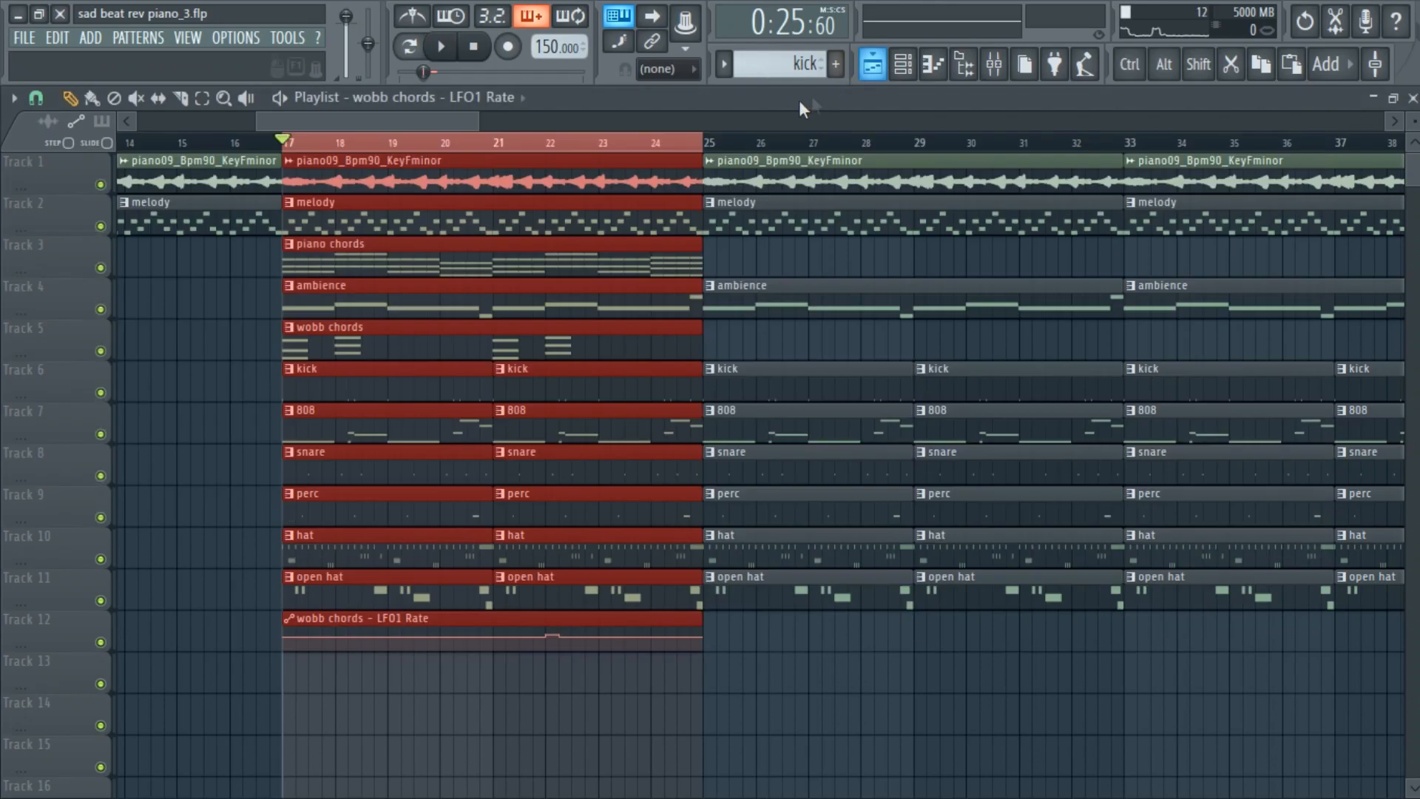
key(space)
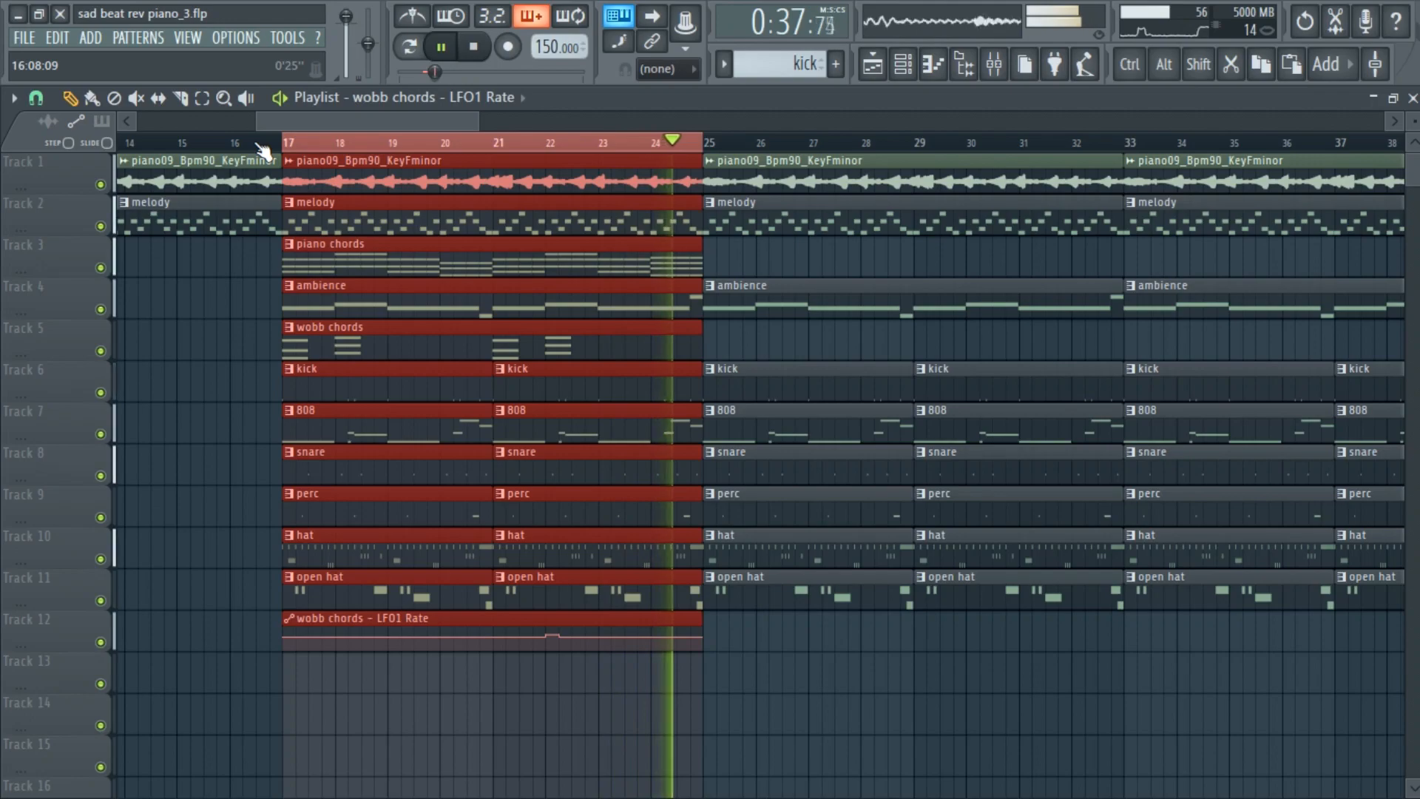
key(space)
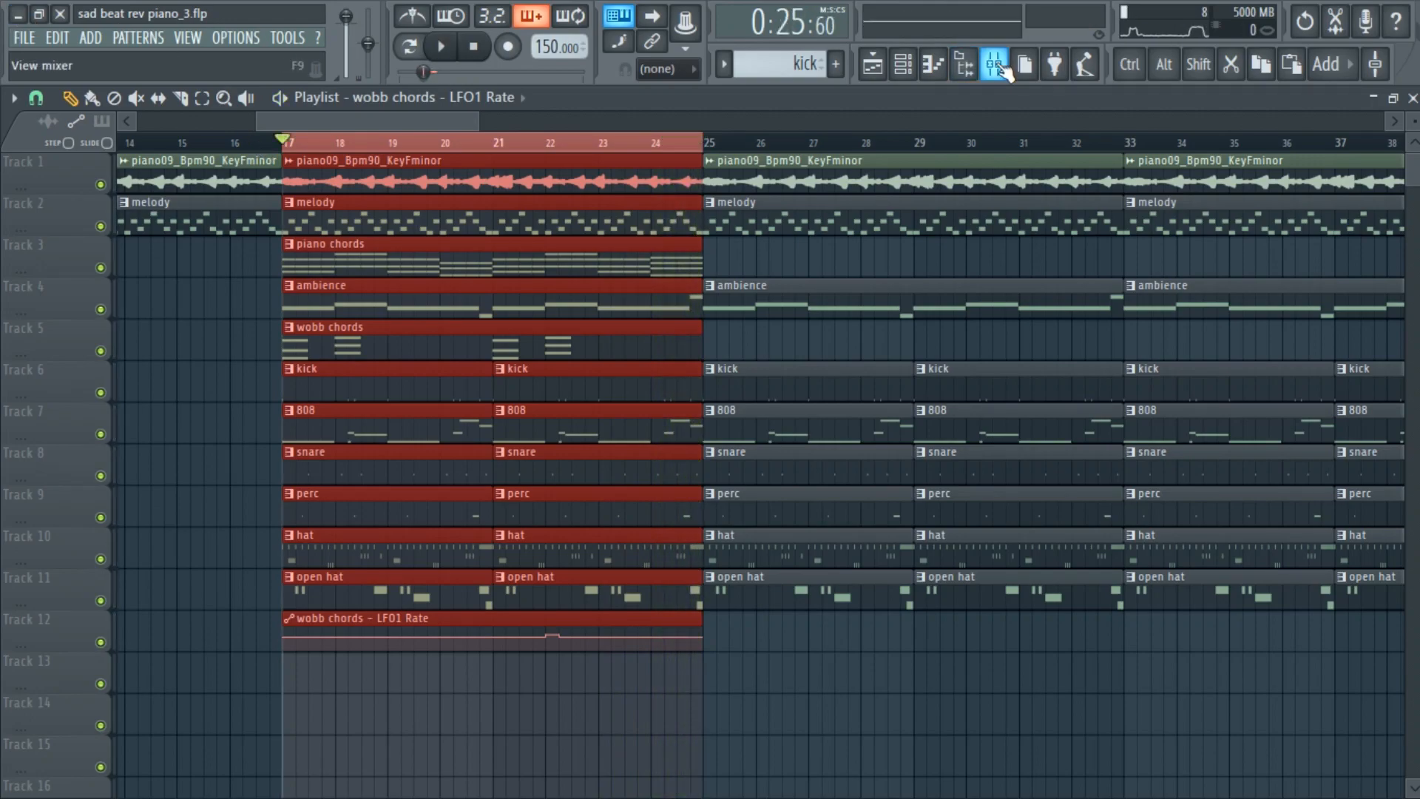
click(994, 63)
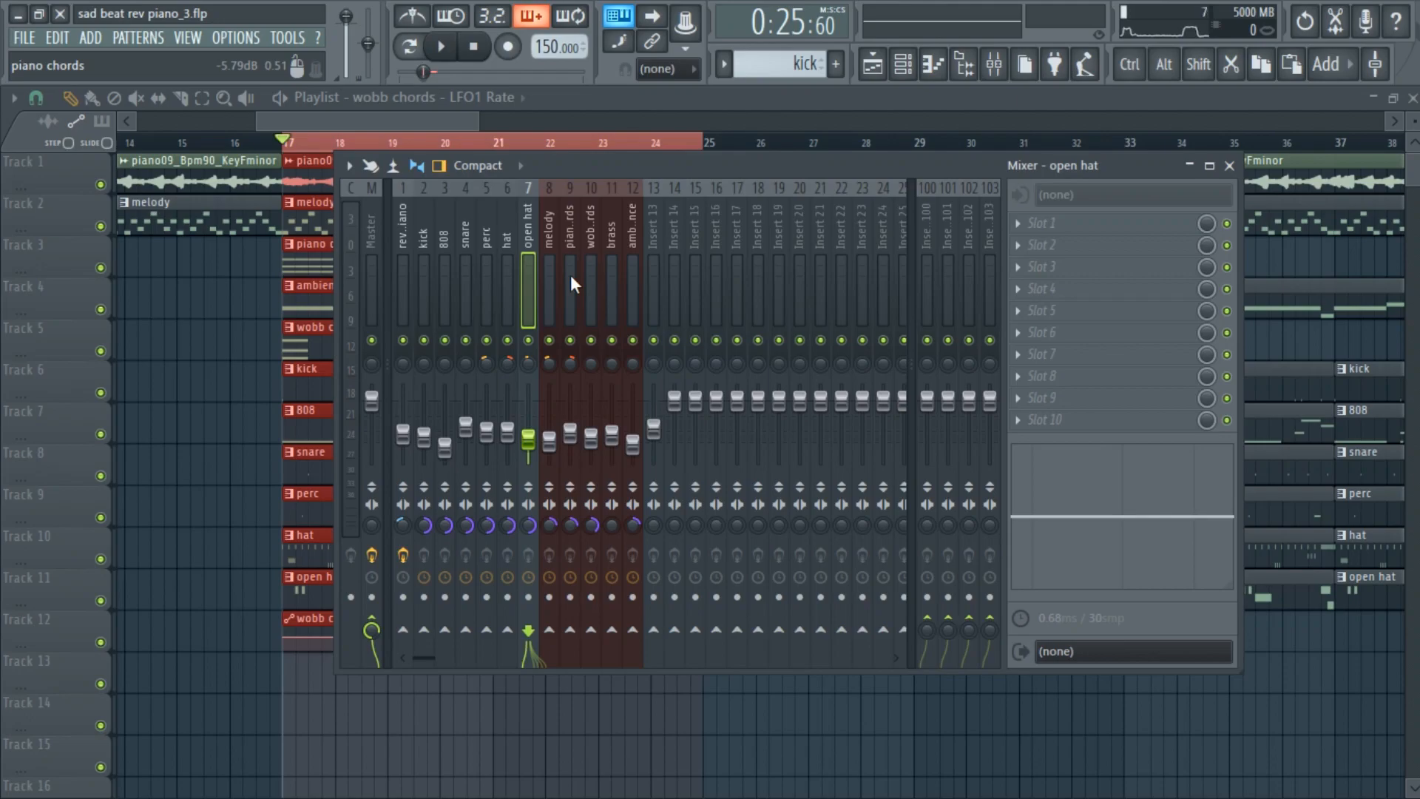
click(460, 272)
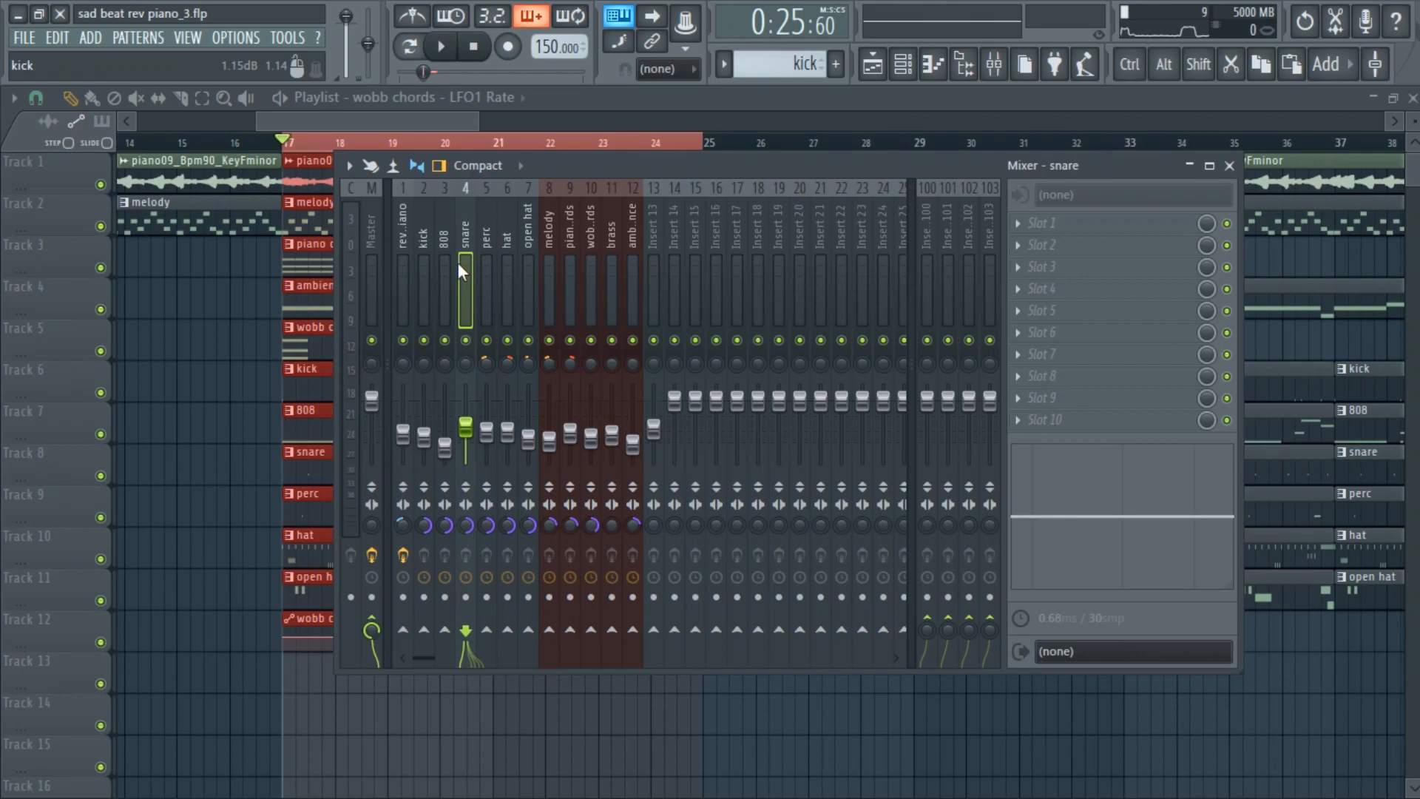
click(444, 278)
click(422, 264)
click(444, 265)
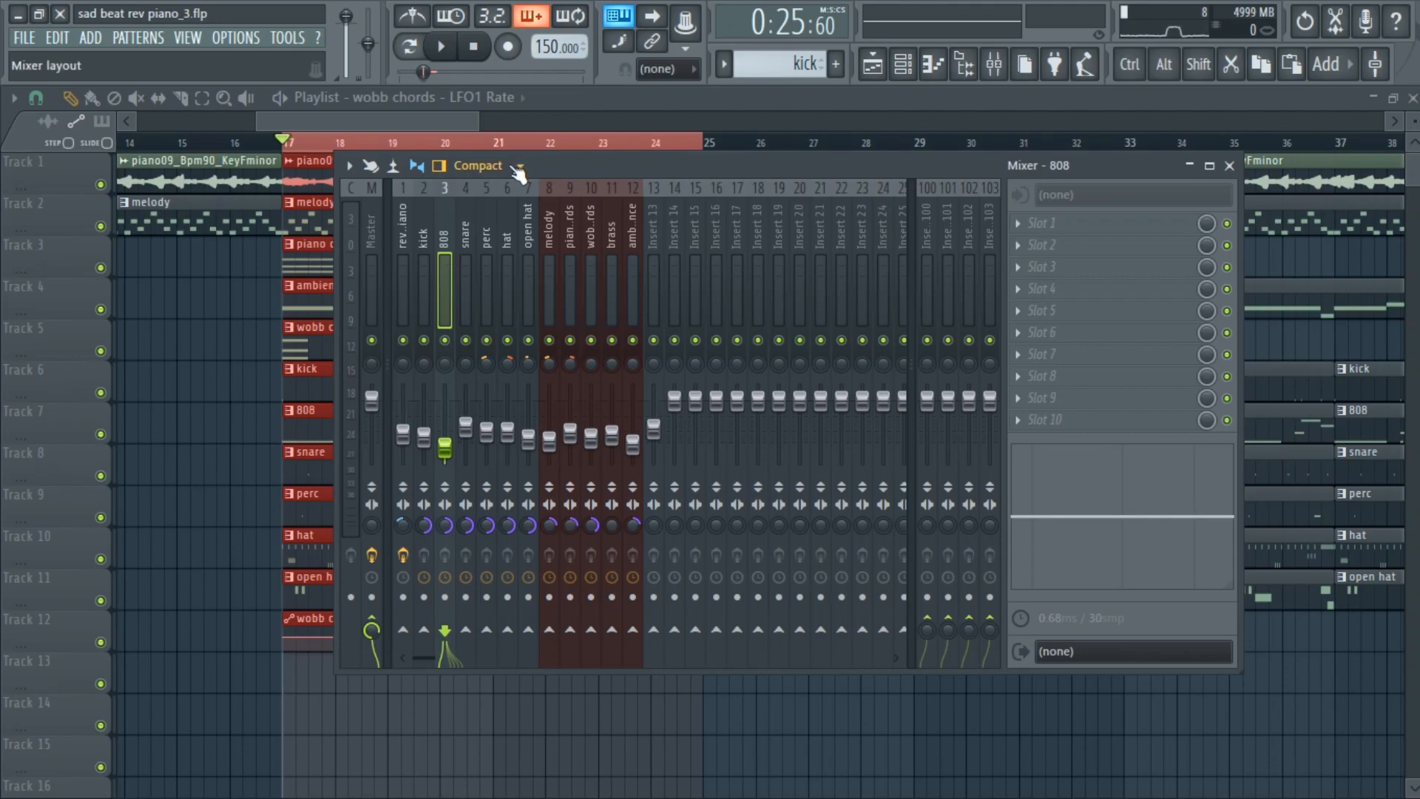
click(548, 268)
click(570, 288)
click(633, 294)
click(591, 289)
click(464, 310)
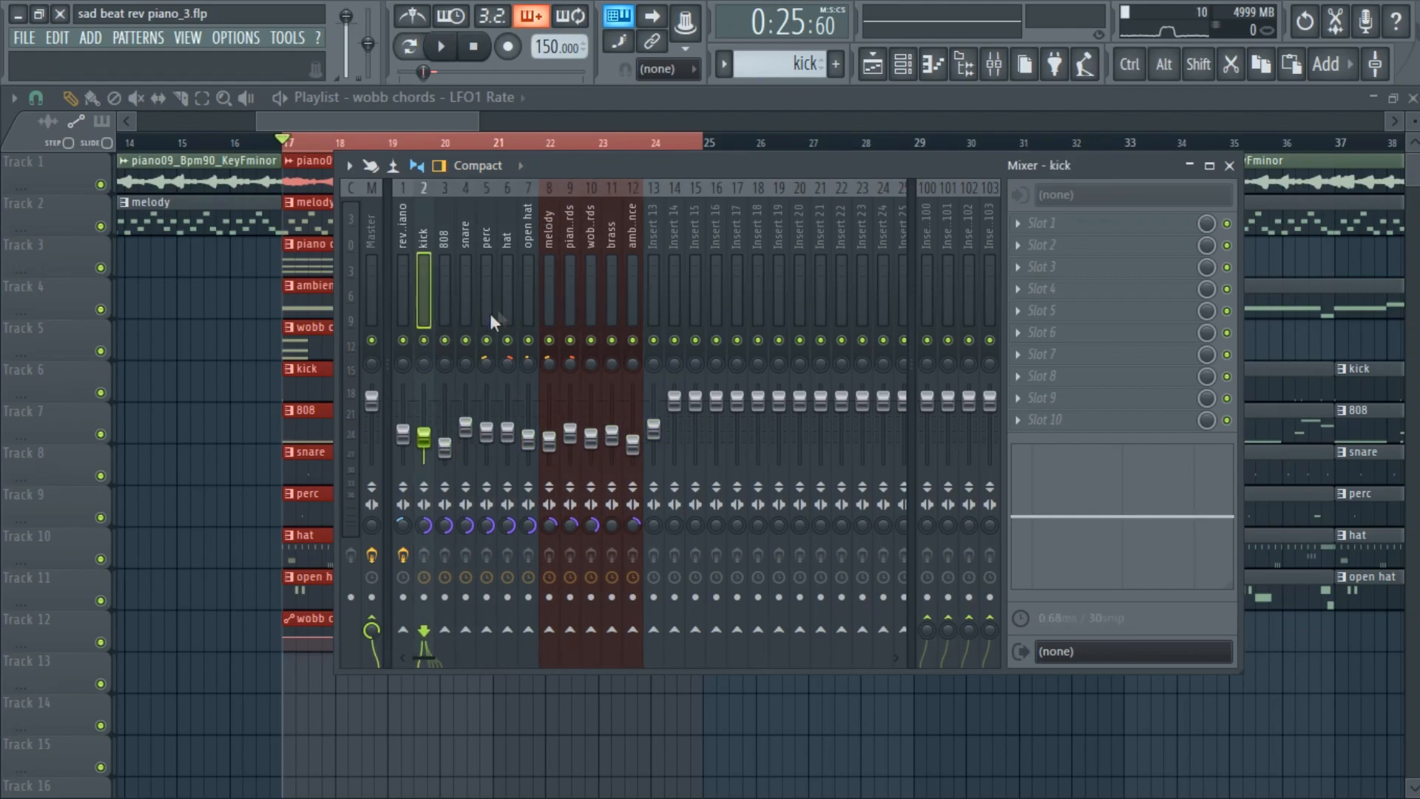
click(549, 301)
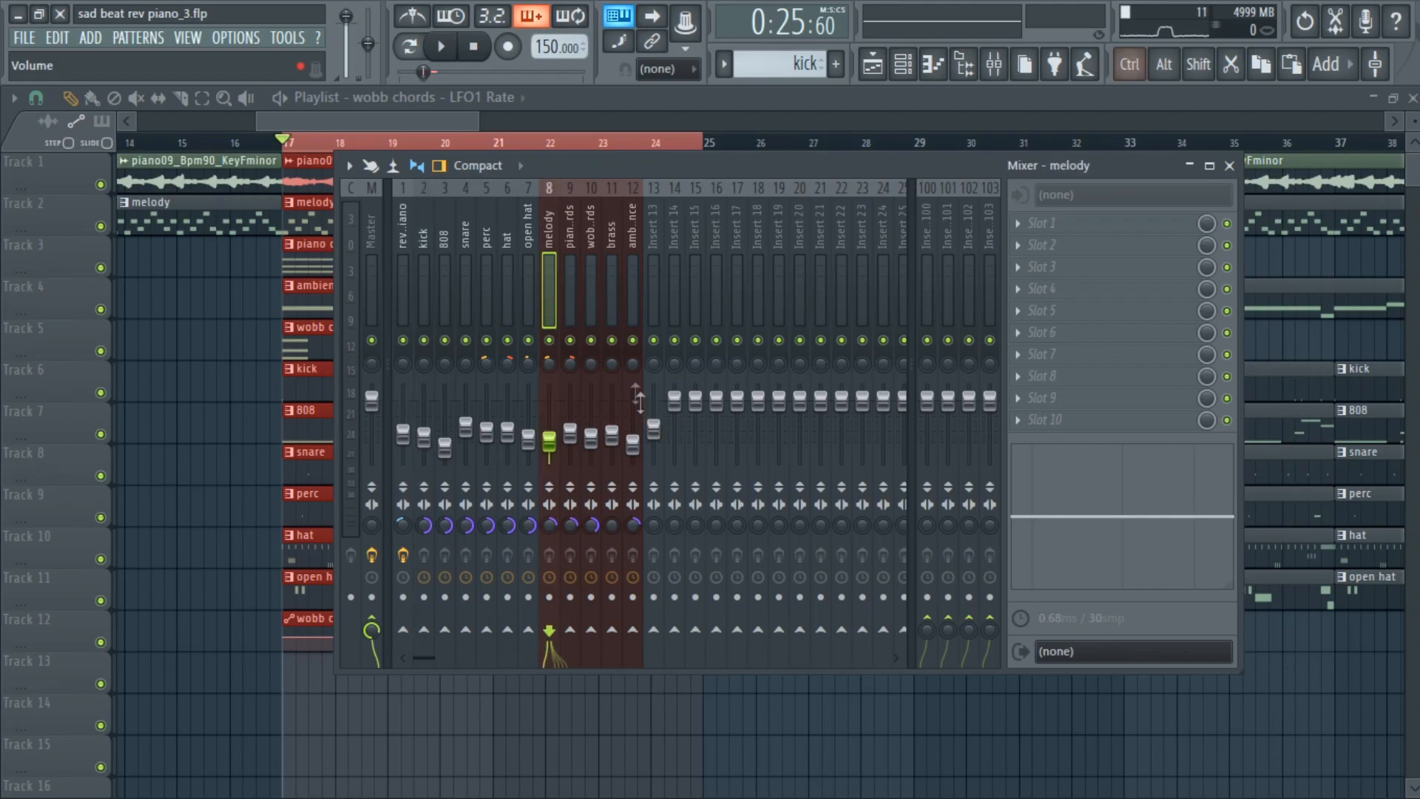
Add Fruity Parametric EQ 2 to the melody track during playback and make band 1 a high pass and band 7 a low pass
key(space)
click(1039, 224)
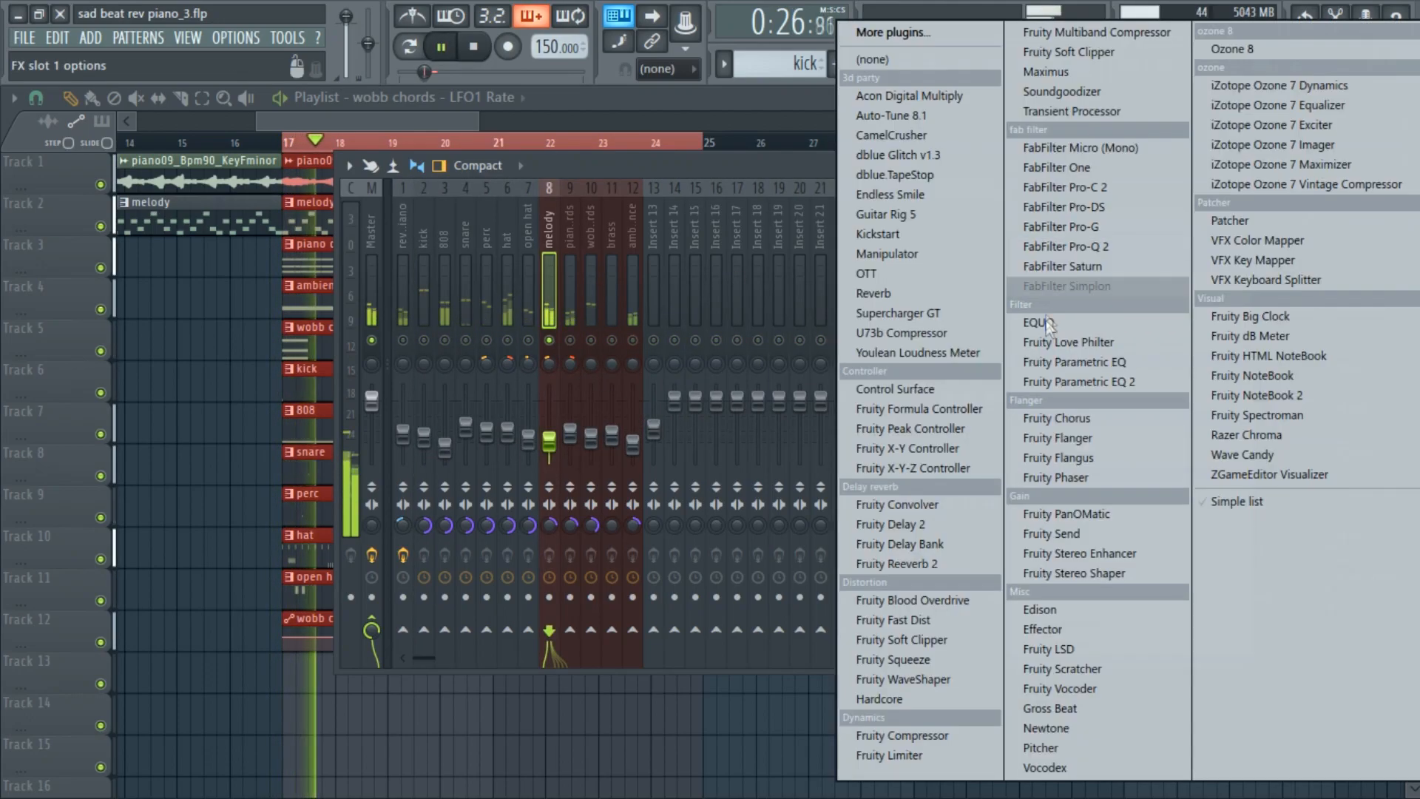
click(1068, 374)
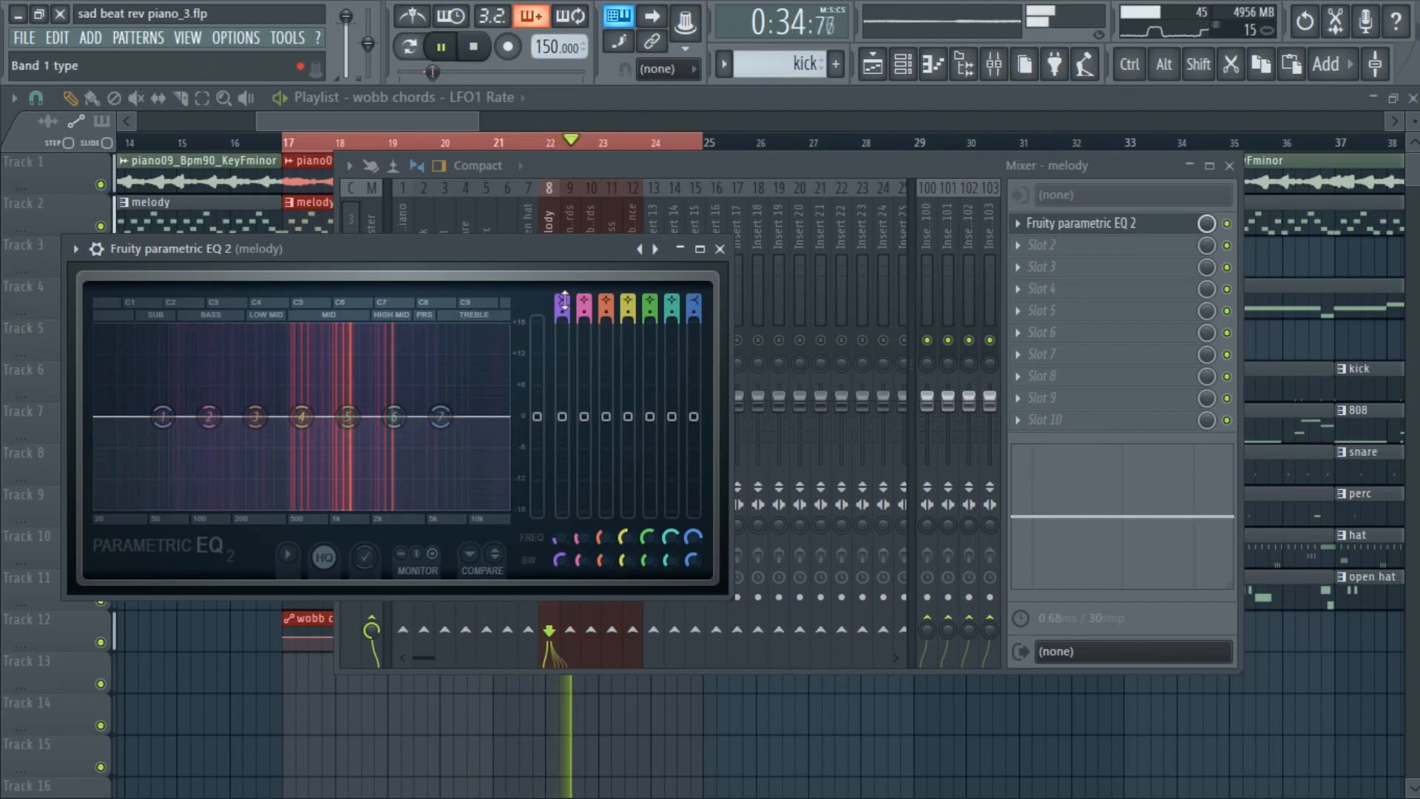
drag(562, 301, 562, 325)
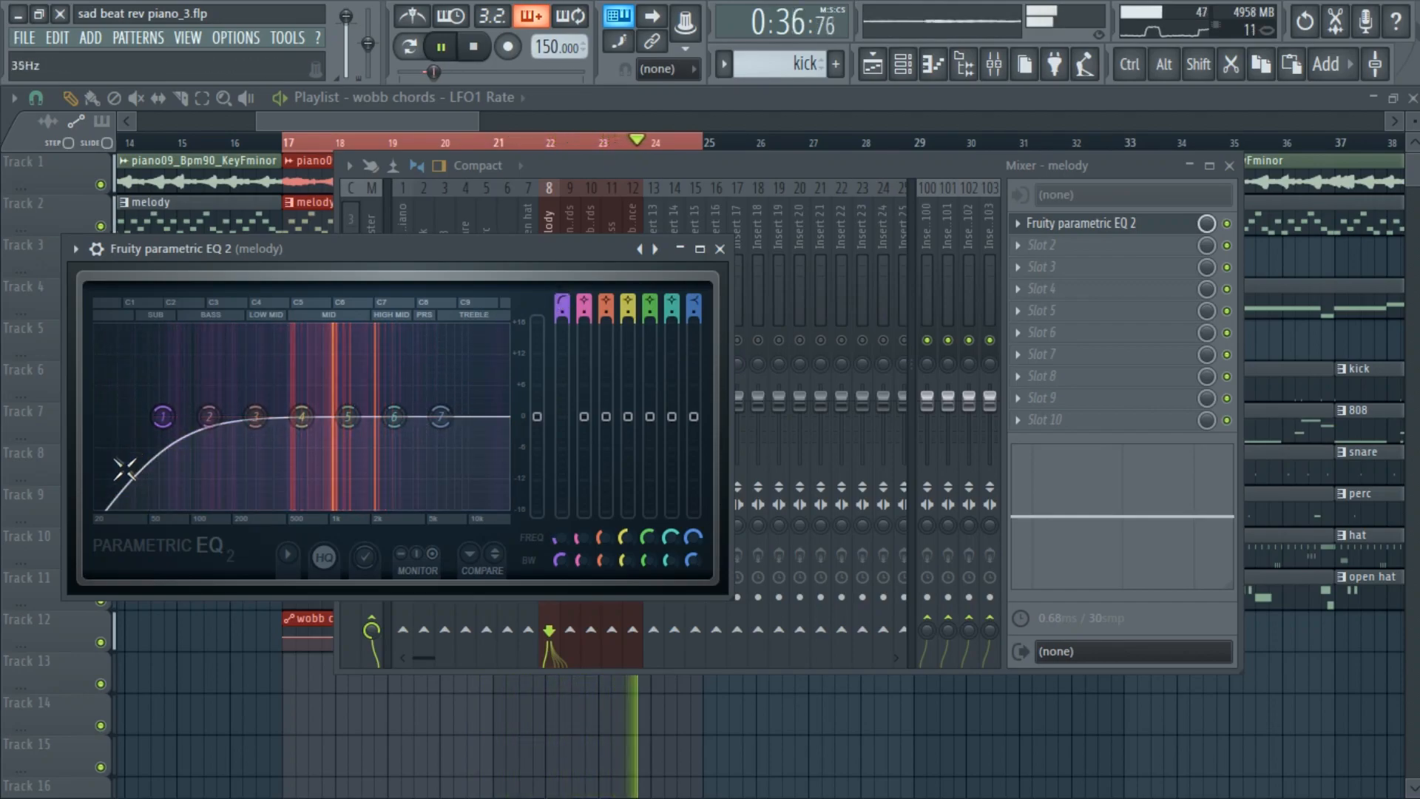
drag(693, 300, 694, 339)
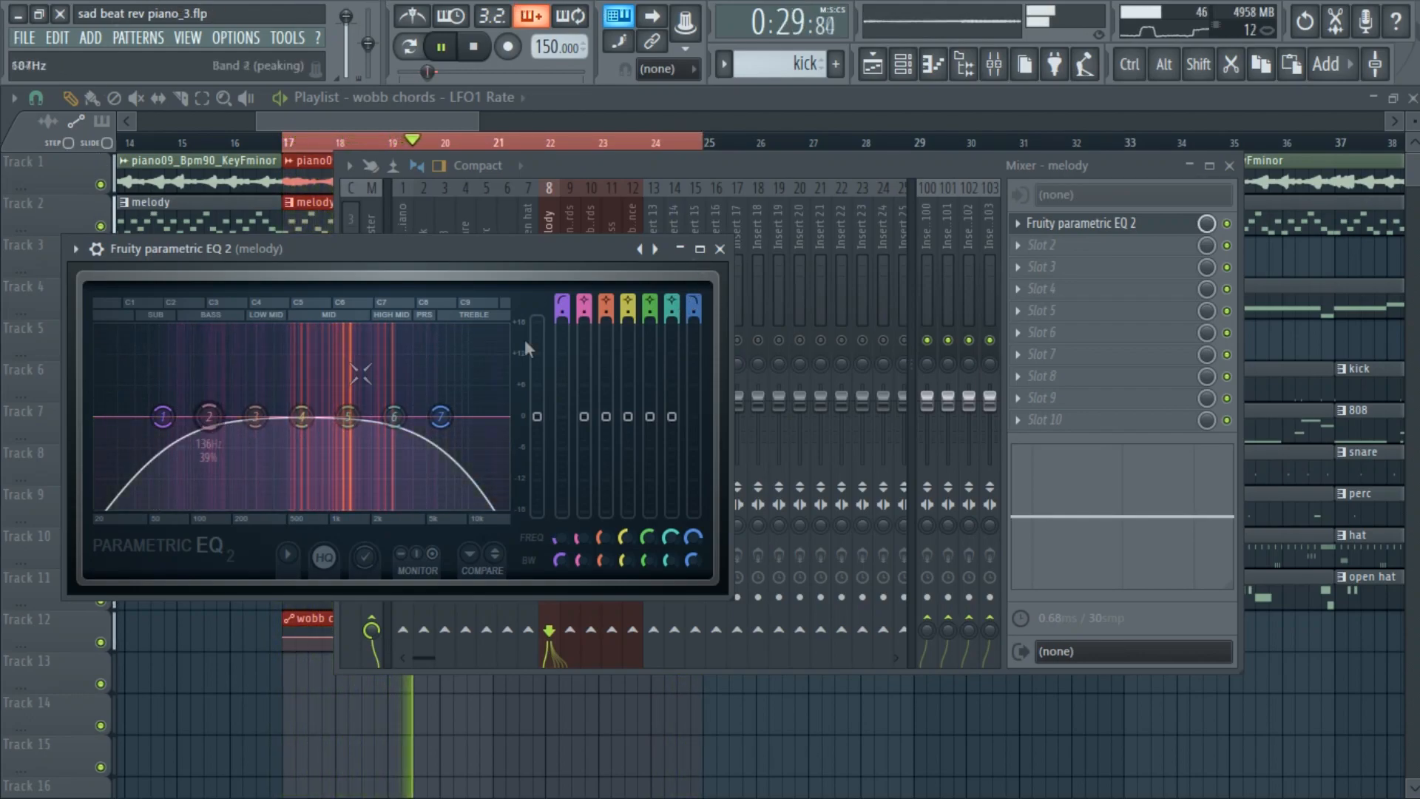
Steepen the melody EQ's high-pass and low-pass slopes, setting the cutoffs to just under 500 Hz and about 4 kHz
drag(562, 308, 497, 3)
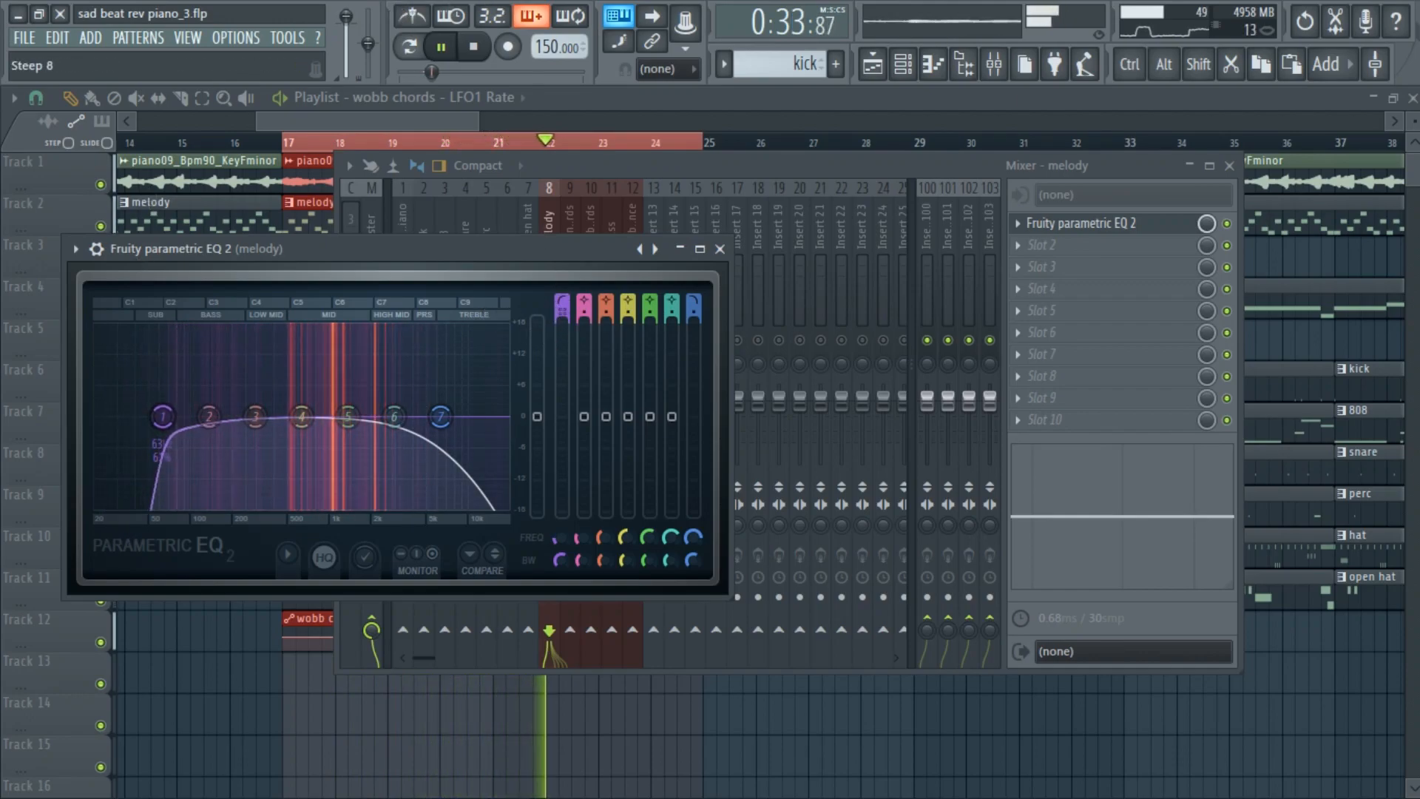
drag(162, 417, 237, 417)
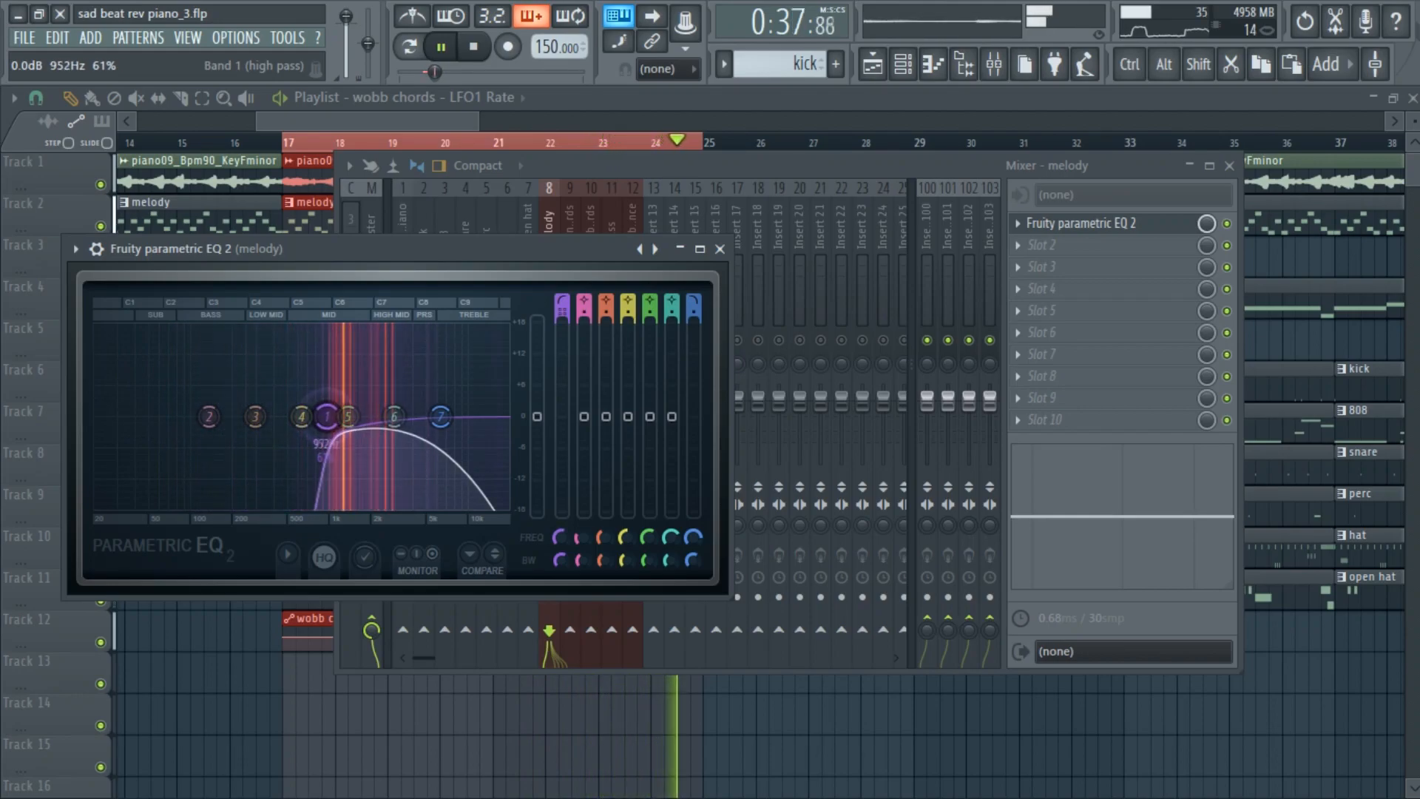
drag(303, 416, 288, 416)
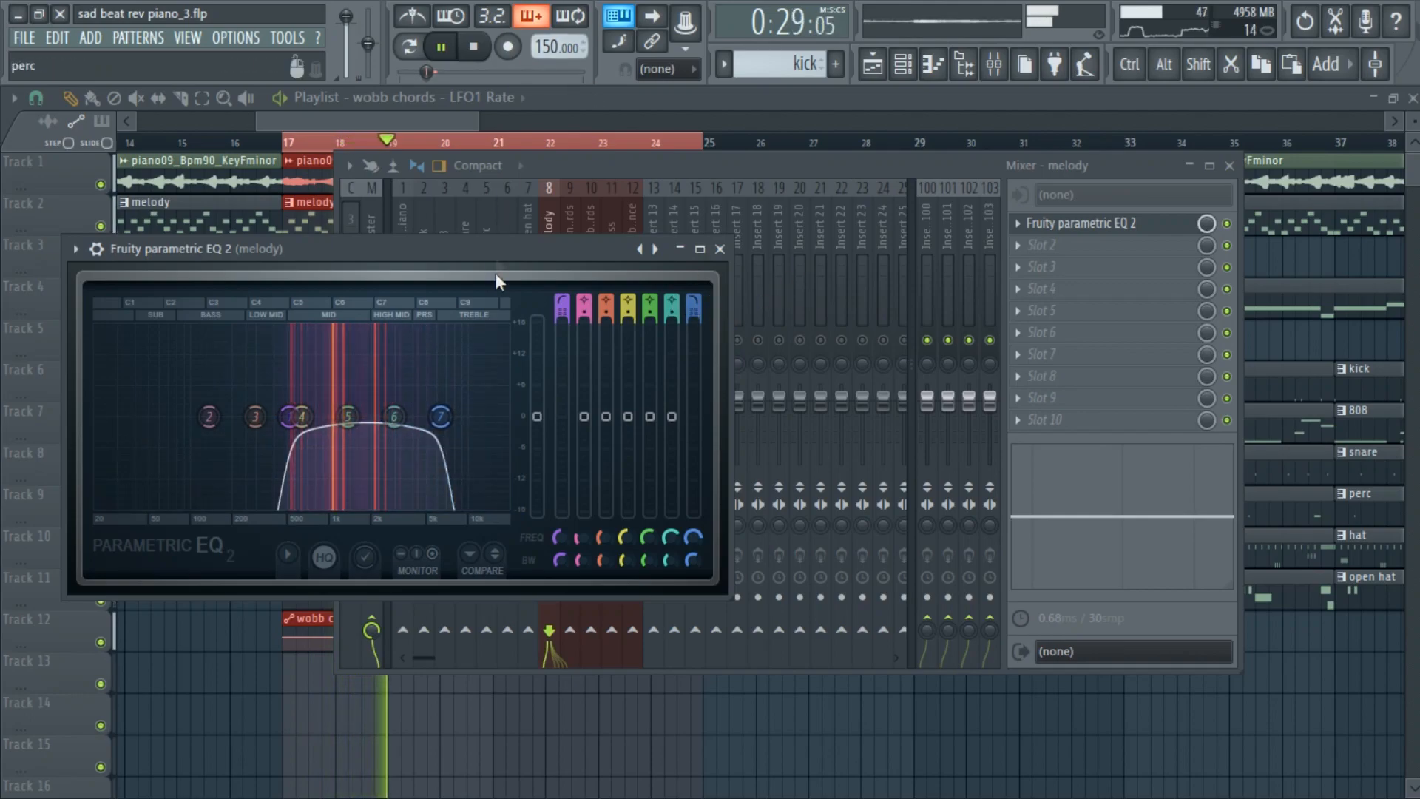
drag(441, 417, 410, 416)
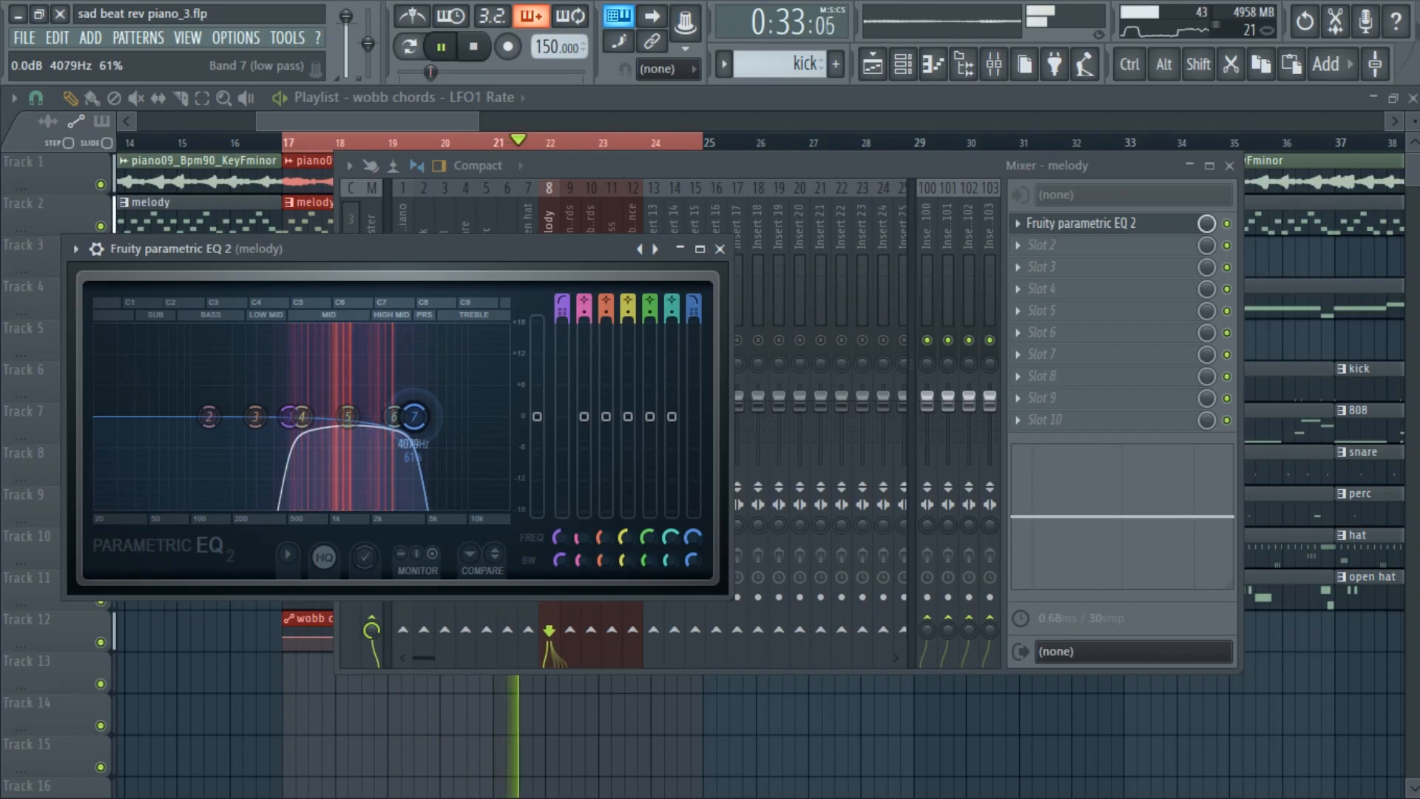
Sweep the middle peaking bands in the melody track's EQ, return band 4 to about 0 dB, and stop playback
click(959, 166)
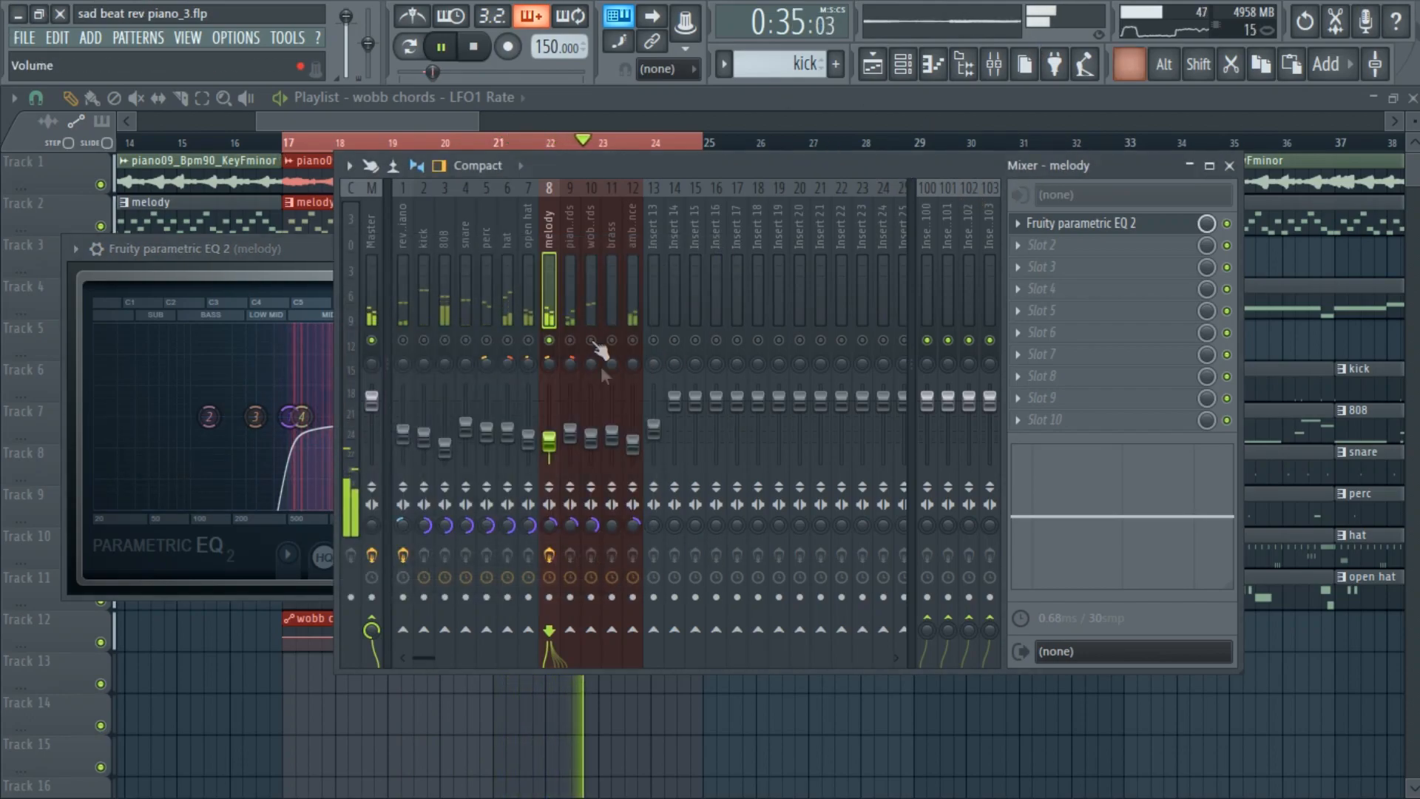
click(568, 261)
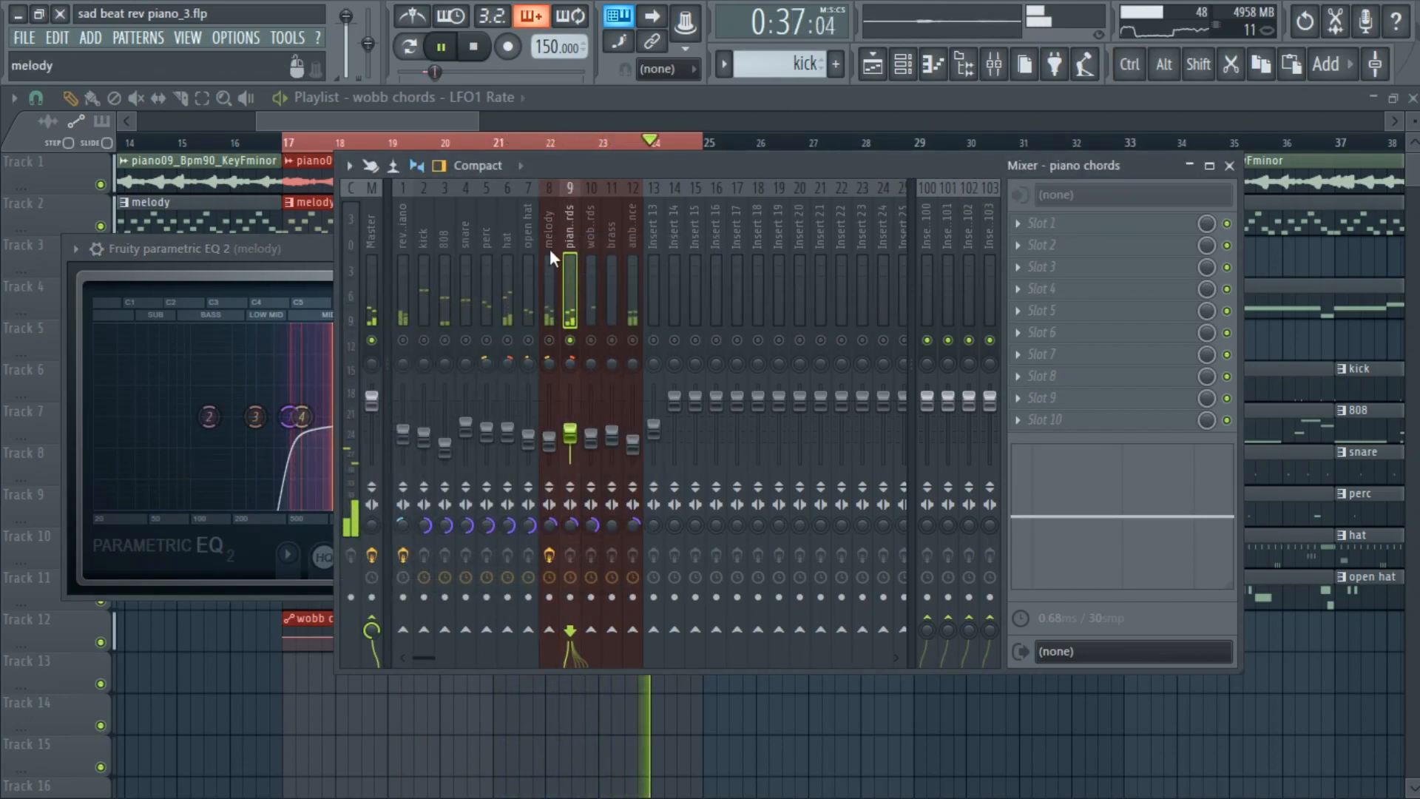
click(549, 255)
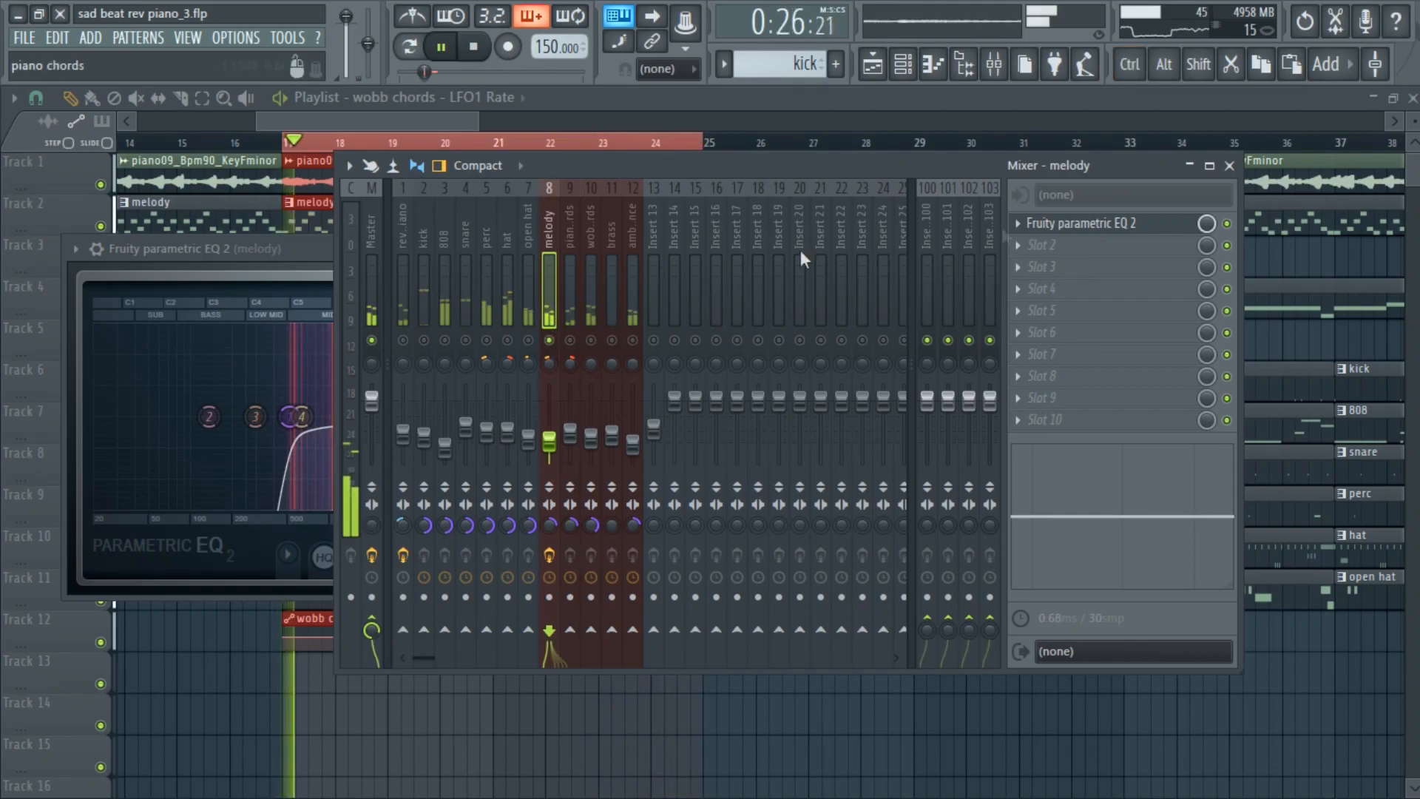
click(1072, 223)
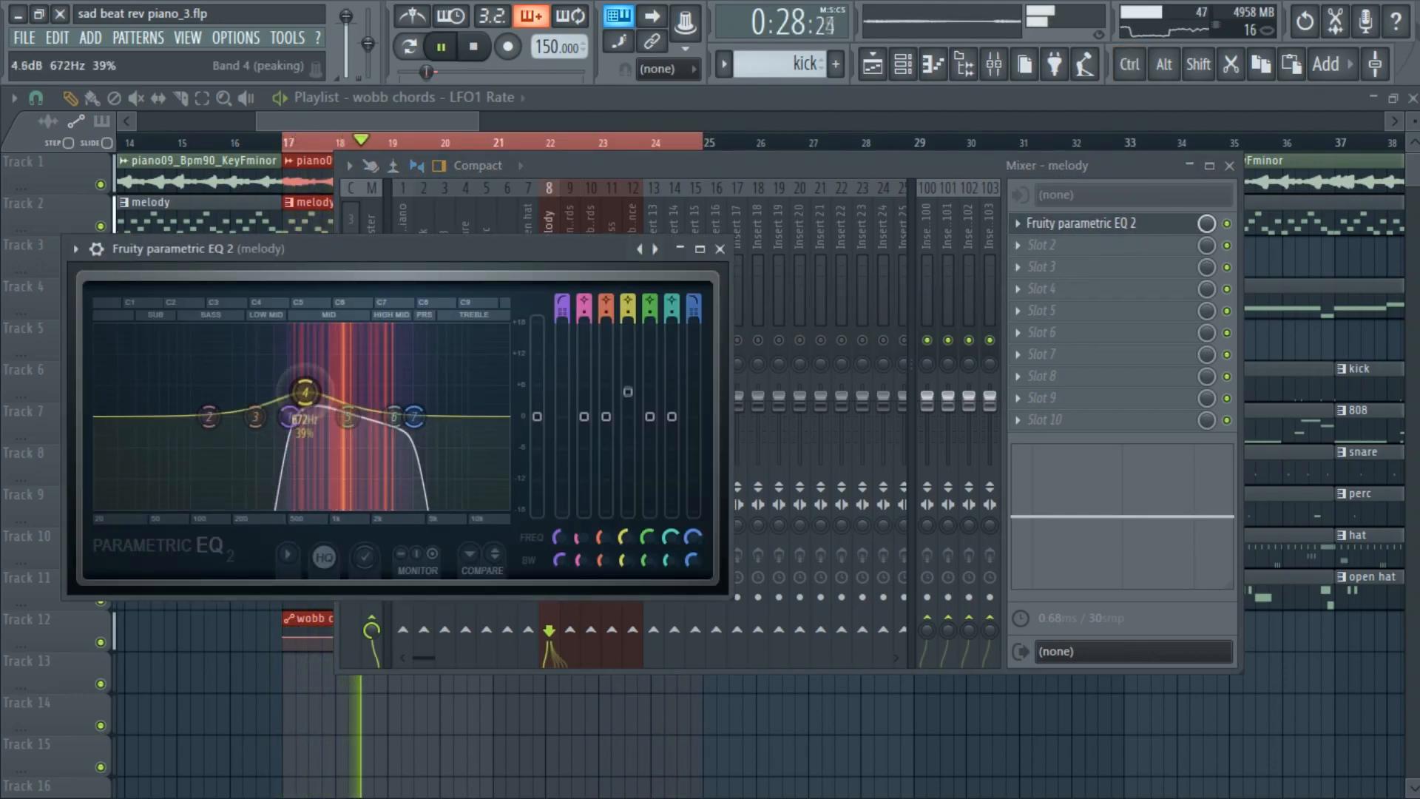
drag(347, 417, 352, 445)
drag(319, 358, 355, 419)
click(596, 169)
key(space)
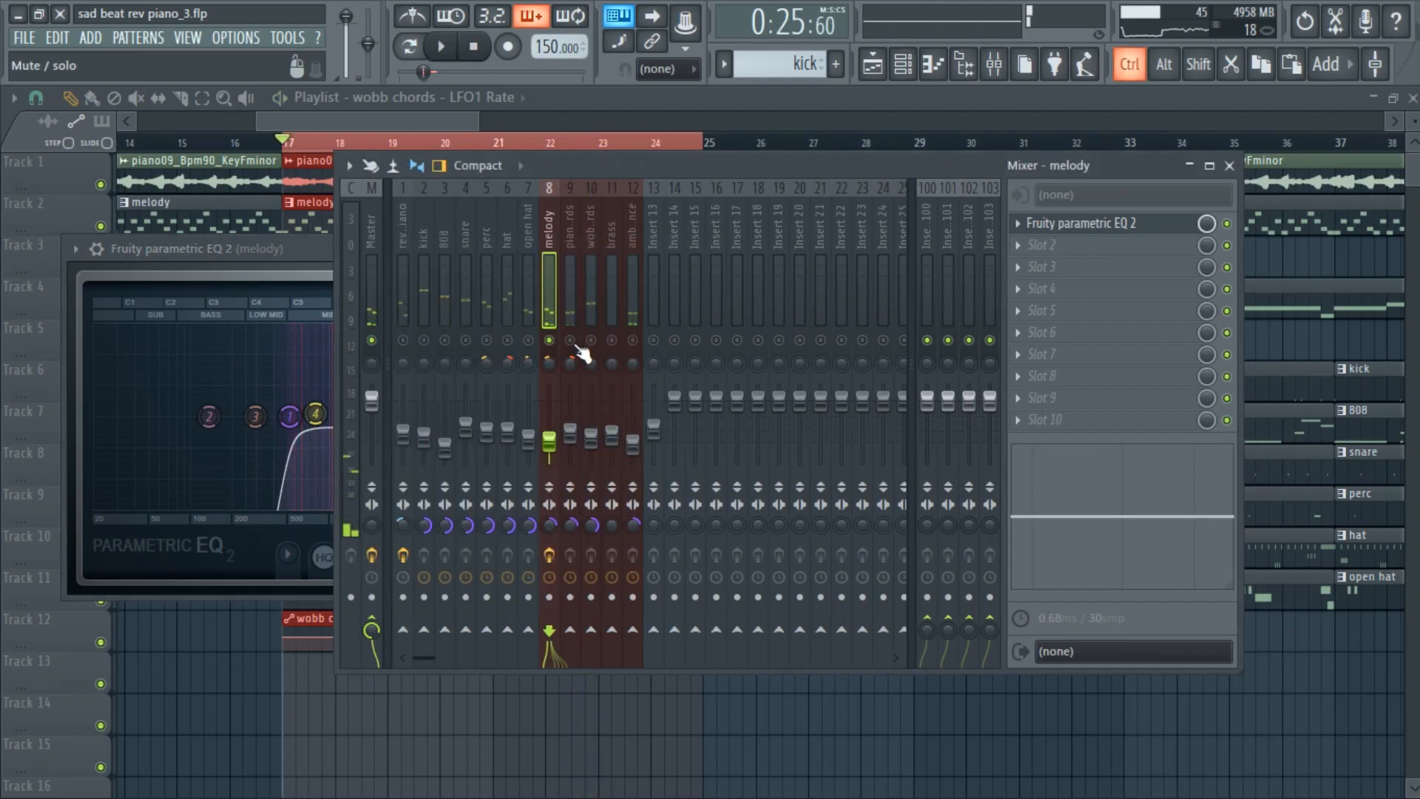
Add Fruity Parametric EQ 2 to piano chords, with a steep band 1 high pass just under 2 kHz and band 7 fully lowered near 10 kHz
click(578, 346)
key(space)
click(1022, 225)
click(1065, 381)
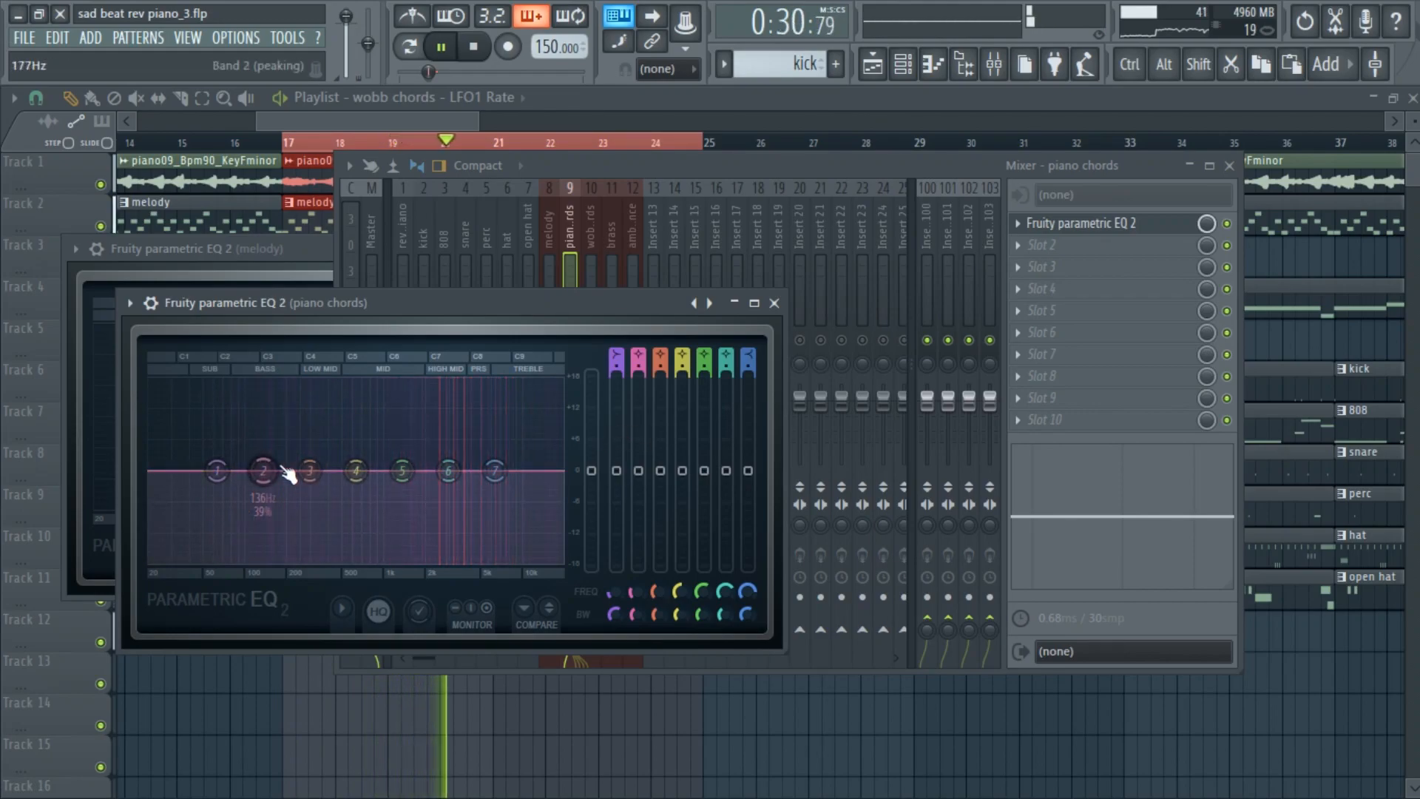
mouse_move(616, 355)
mouse_down()
mouse_move(616, 366)
mouse_move(616, 352)
mouse_up()
drag(217, 470, 523, 560)
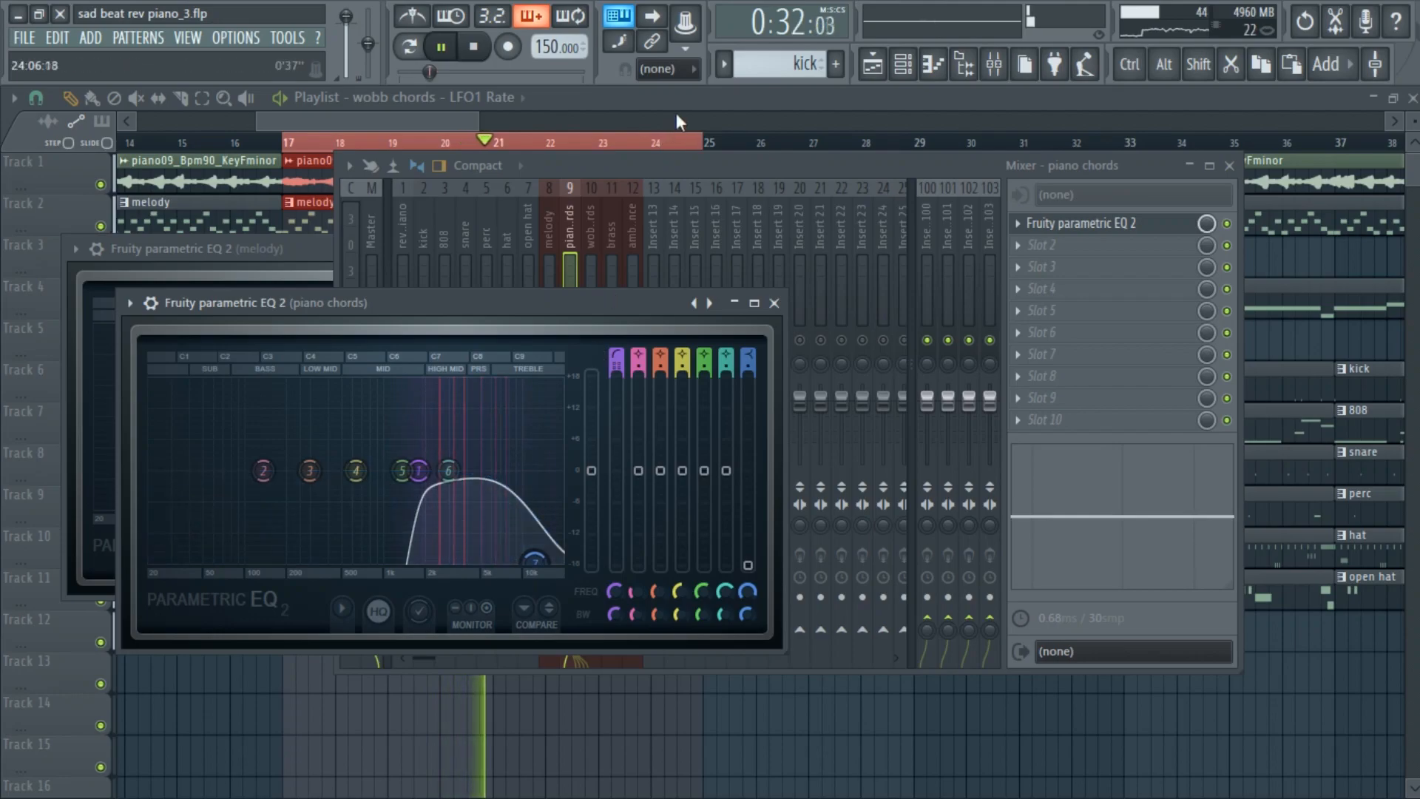
Add Fruity Parametric EQ 2 to the wobb chords track and pull band 1 fully down just under 500 Hz to cut the lows
key(F9)
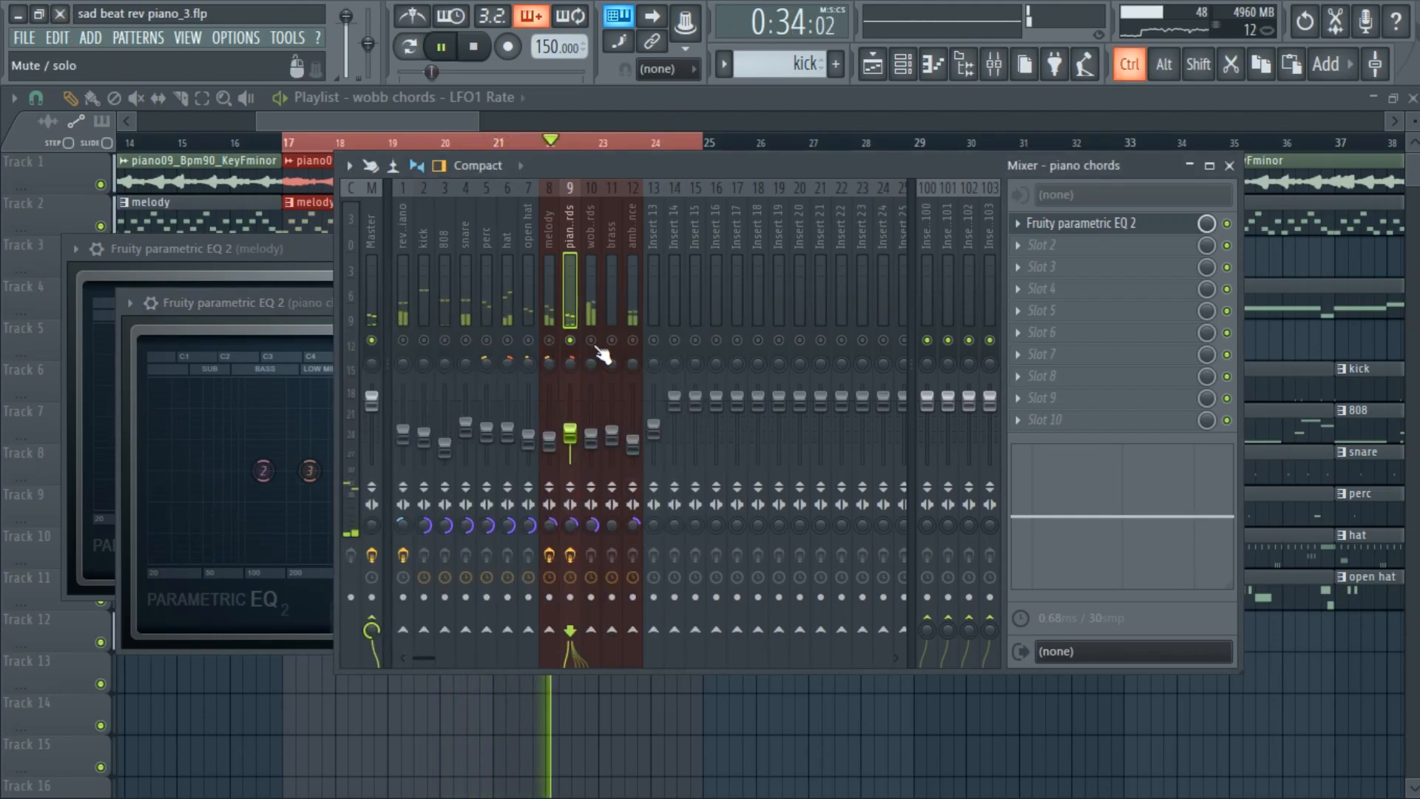
click(588, 280)
click(1035, 224)
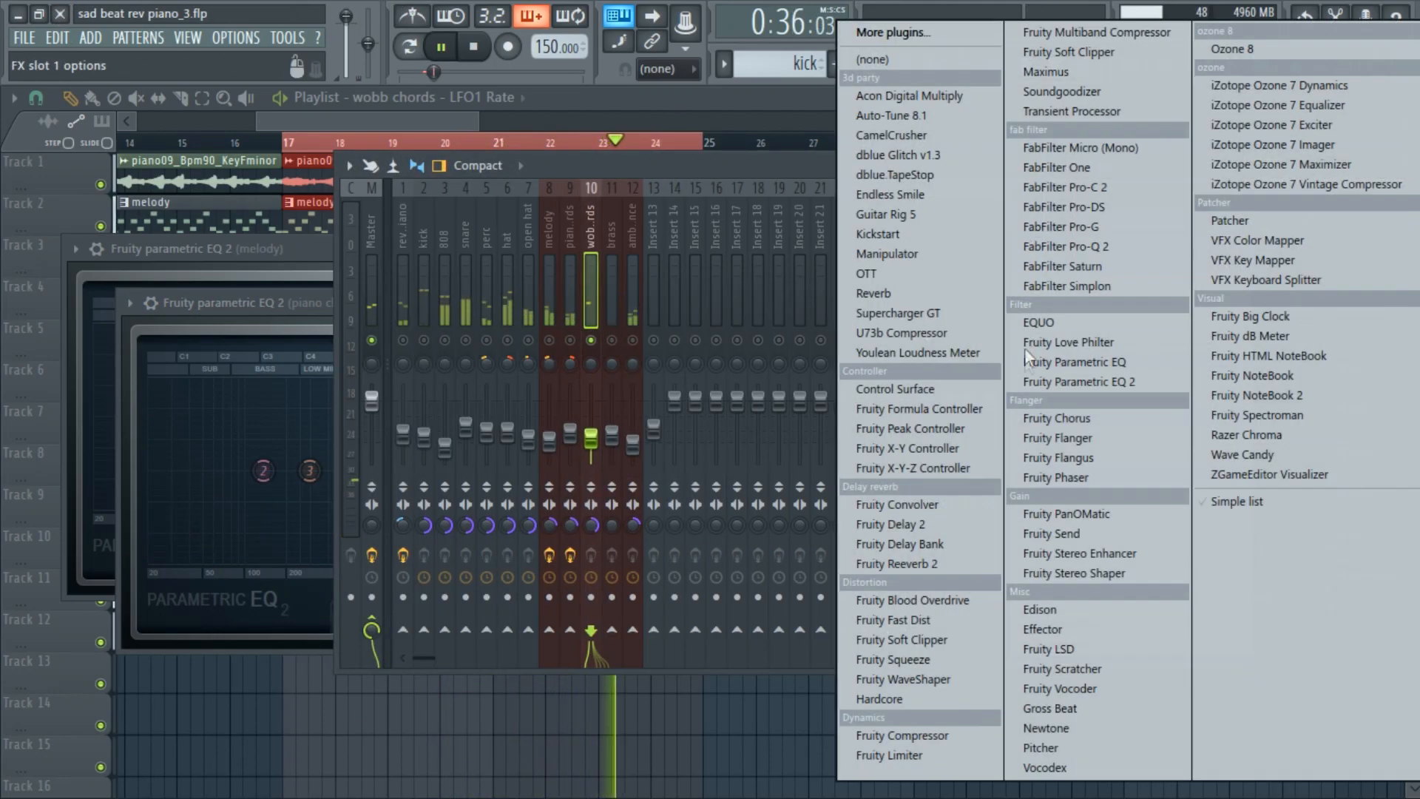
click(1054, 382)
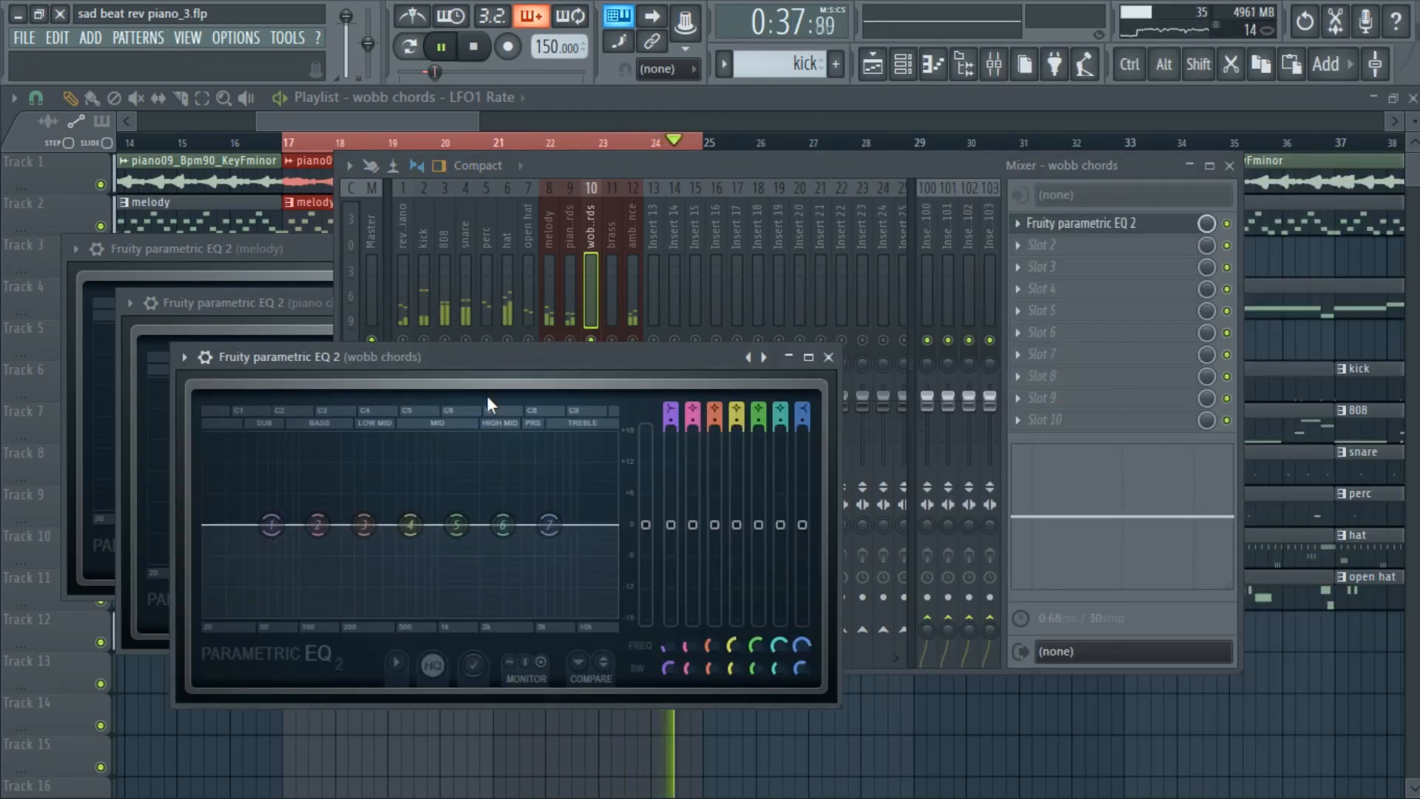
drag(279, 530, 398, 615)
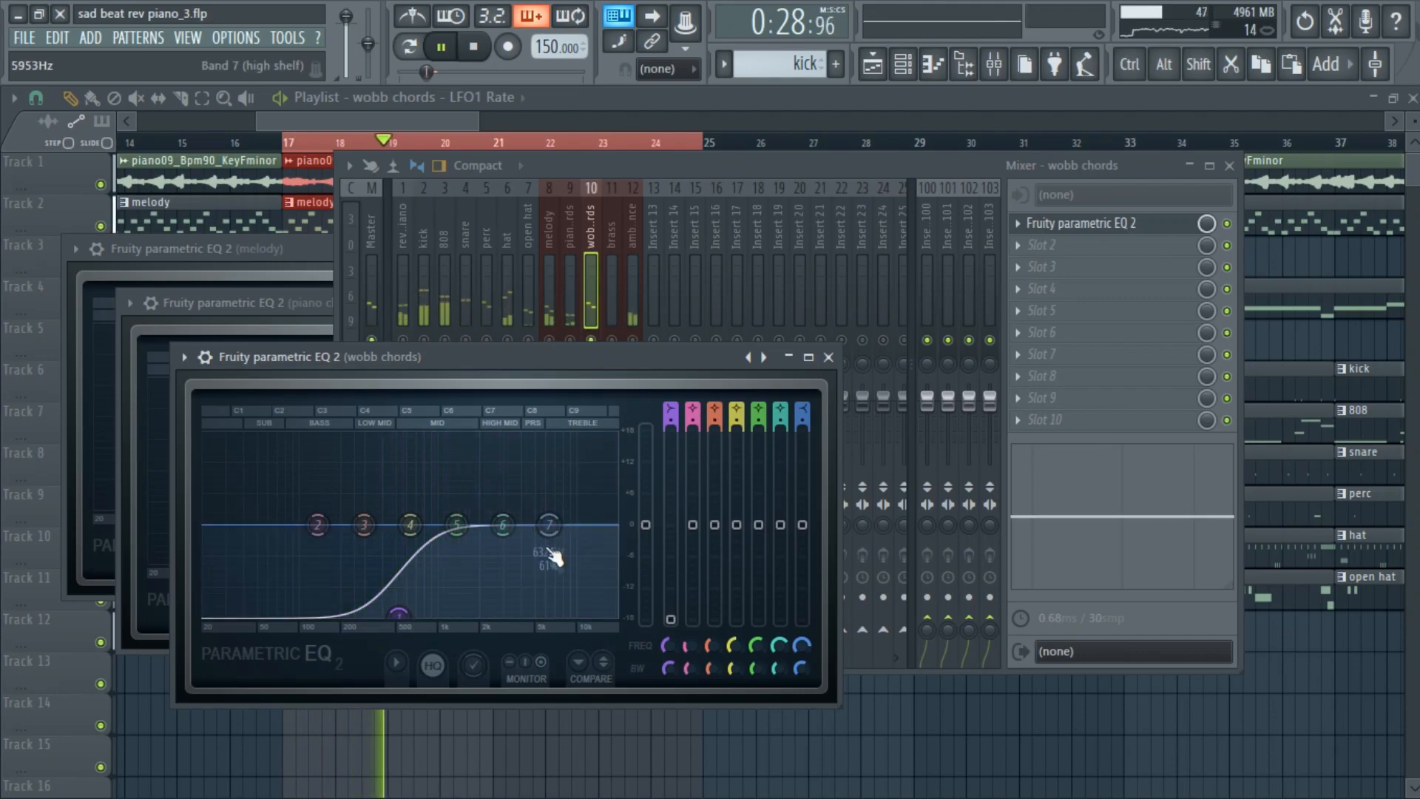
Add Fruity Parametric EQ 2 to the ambience track, pulling band 1 fully down near 150 Hz and band 7 fully down near 2 kHz
click(647, 163)
click(632, 260)
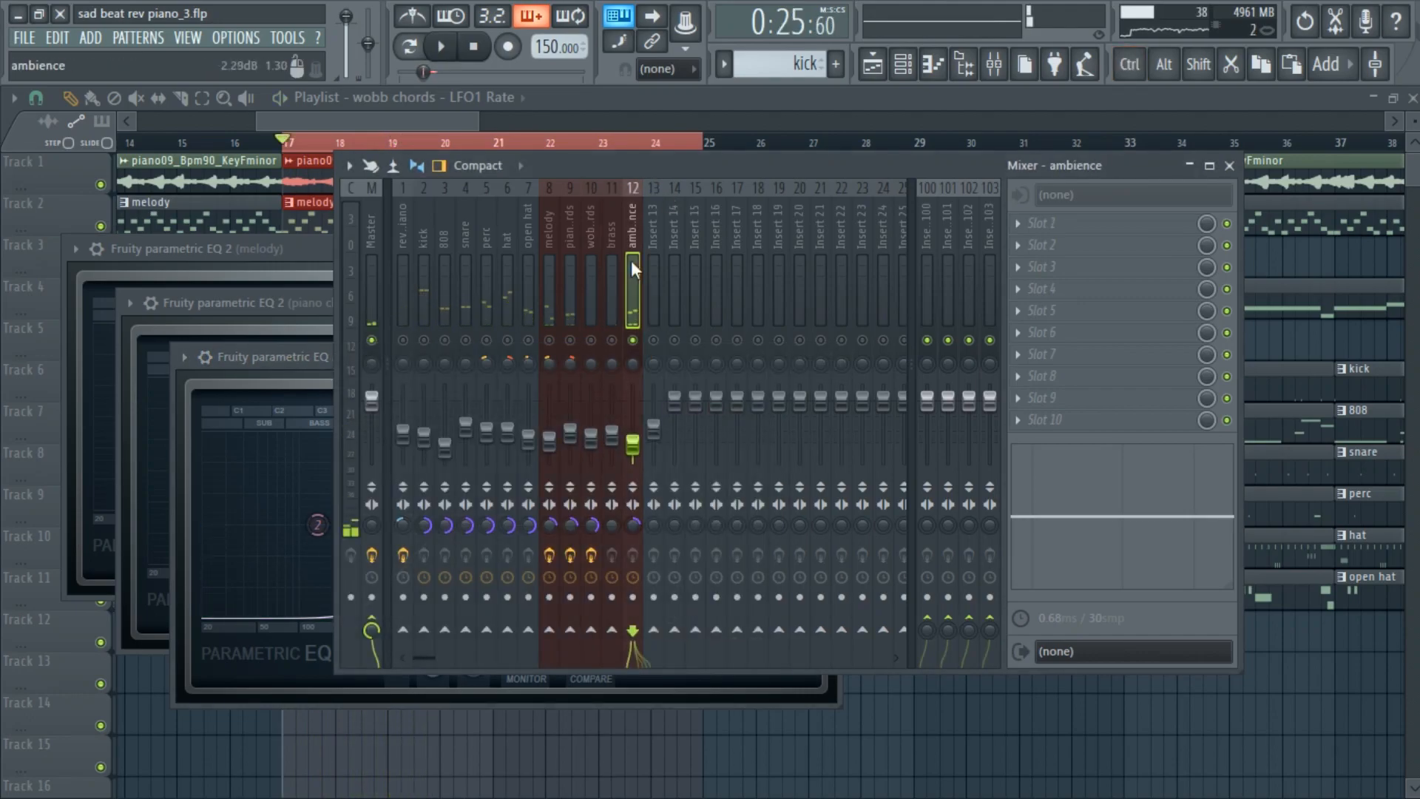
click(1011, 226)
click(1053, 389)
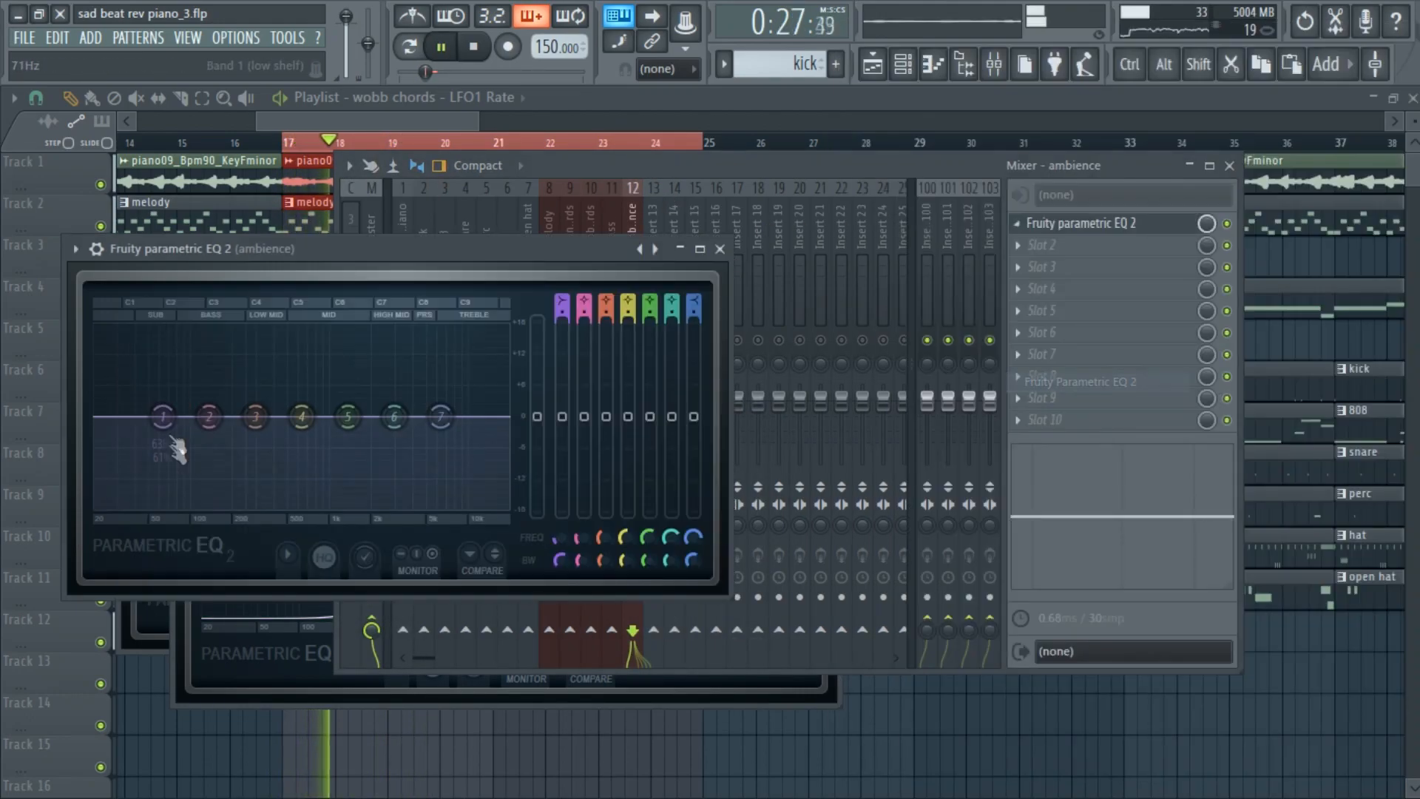
drag(162, 416, 223, 510)
drag(440, 416, 372, 510)
click(654, 174)
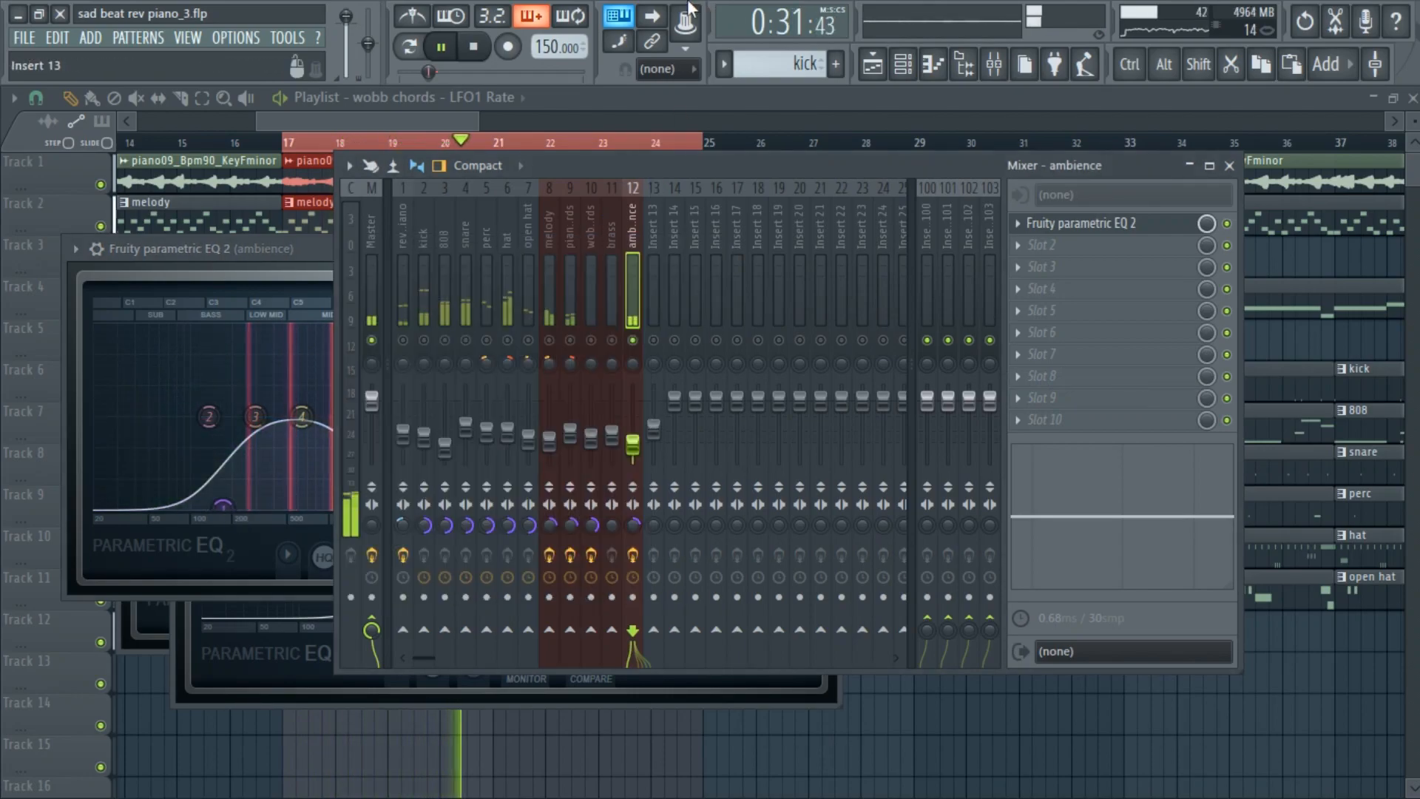
Select the rev piano track and play the section briefly to review its existing effect chain
key(space)
click(400, 385)
key(space)
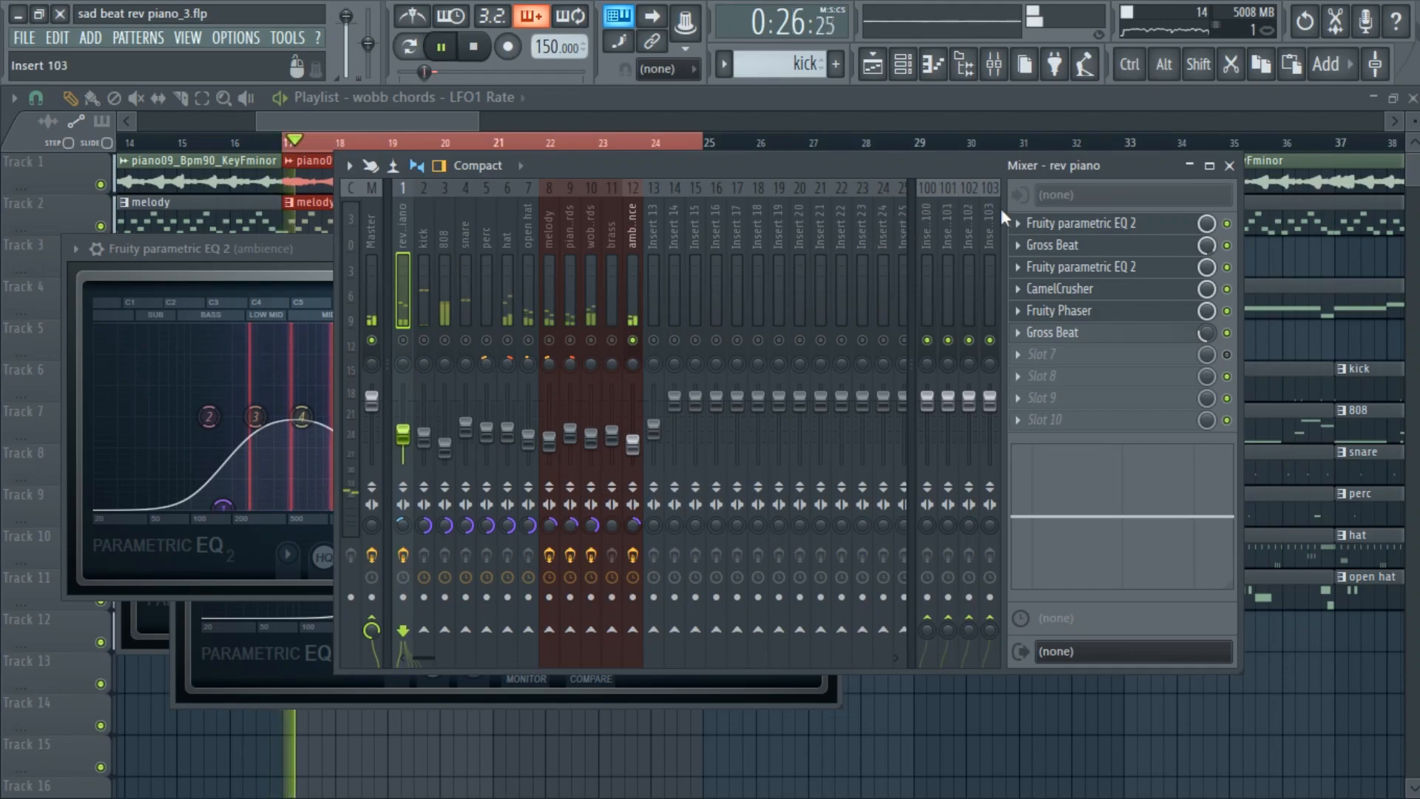
key(space)
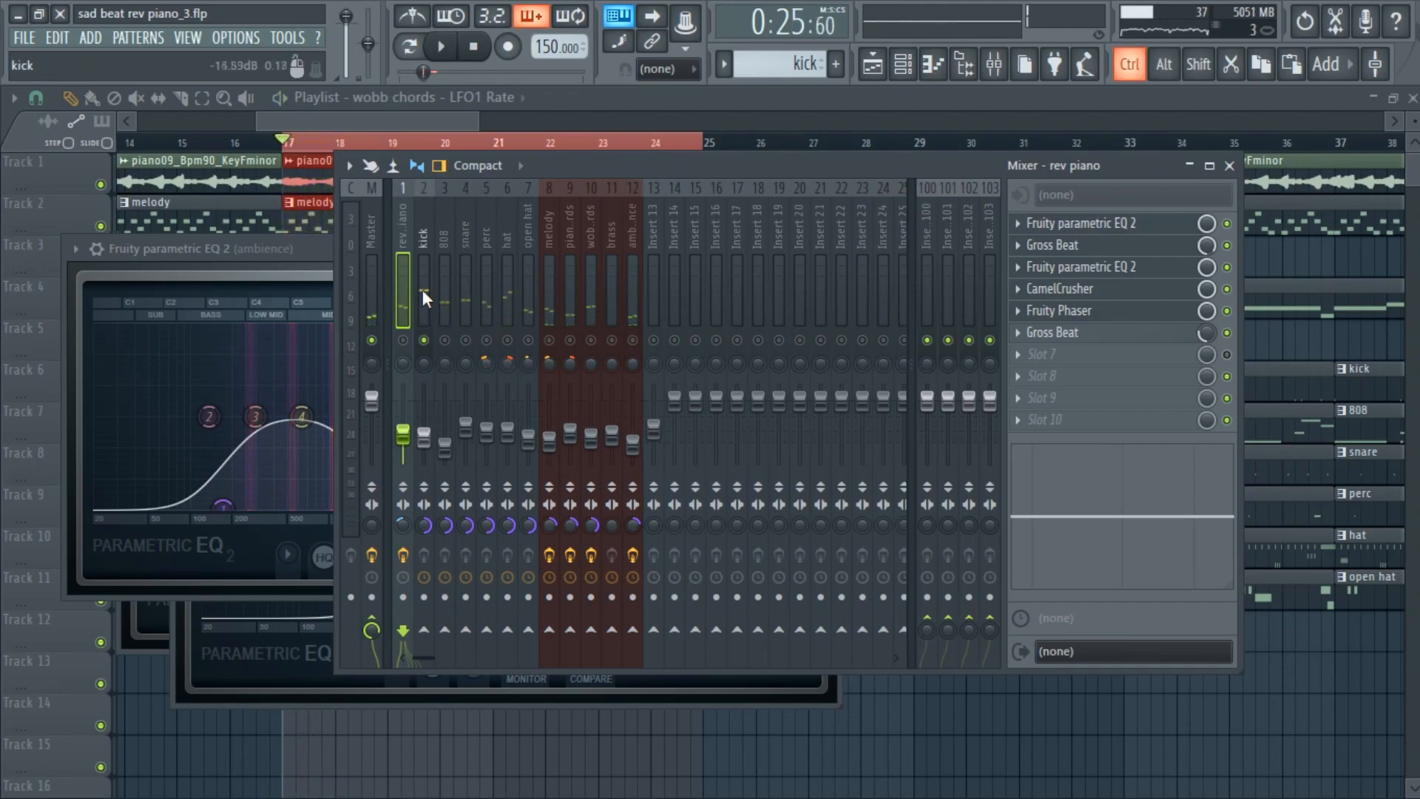
Add Fruity Parametric EQ 2 to the kick track and set band 7 as a steep low pass at about 1.4 kHz
click(423, 290)
key(space)
click(1043, 376)
click(954, 375)
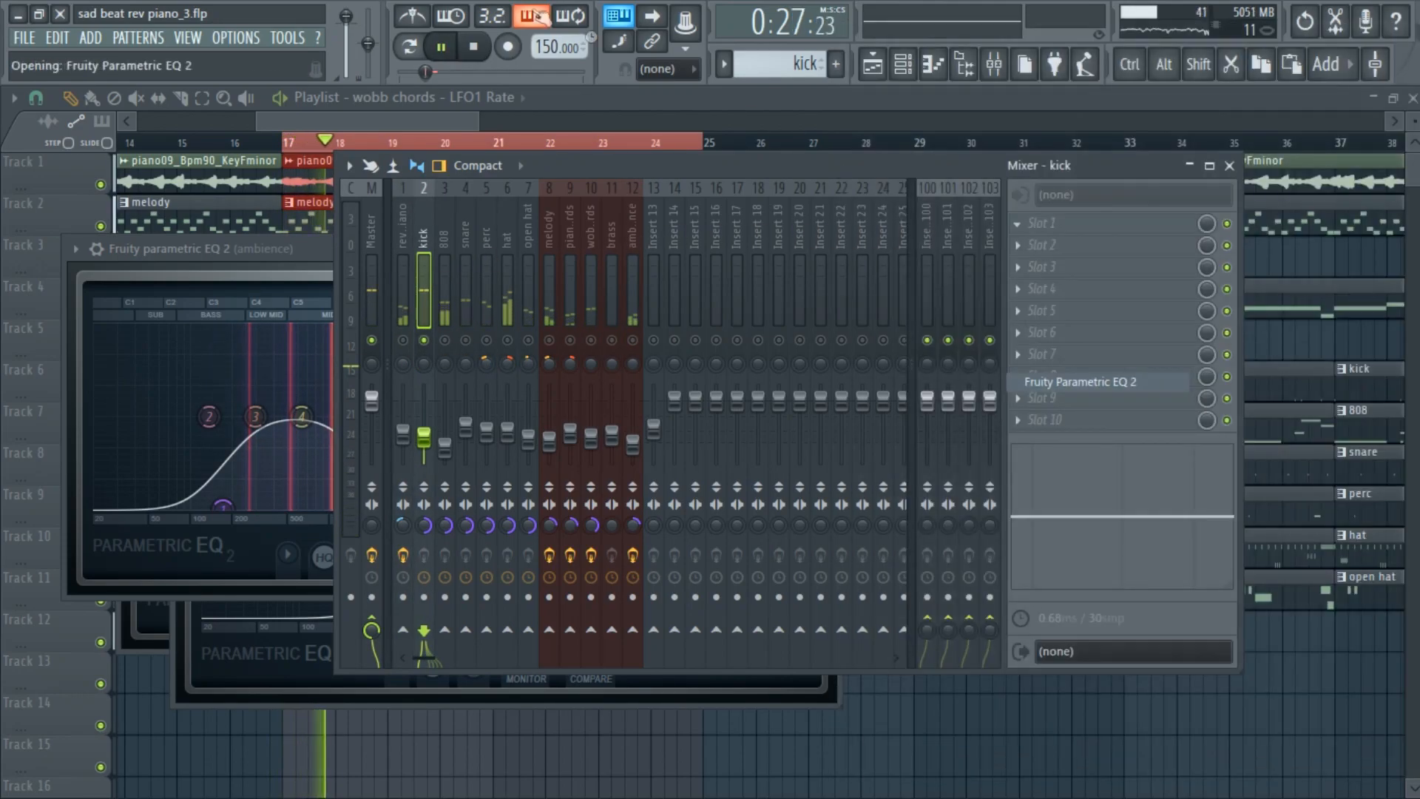
mouse_move(803, 408)
mouse_down()
mouse_move(803, 453)
mouse_move(803, 385)
mouse_up()
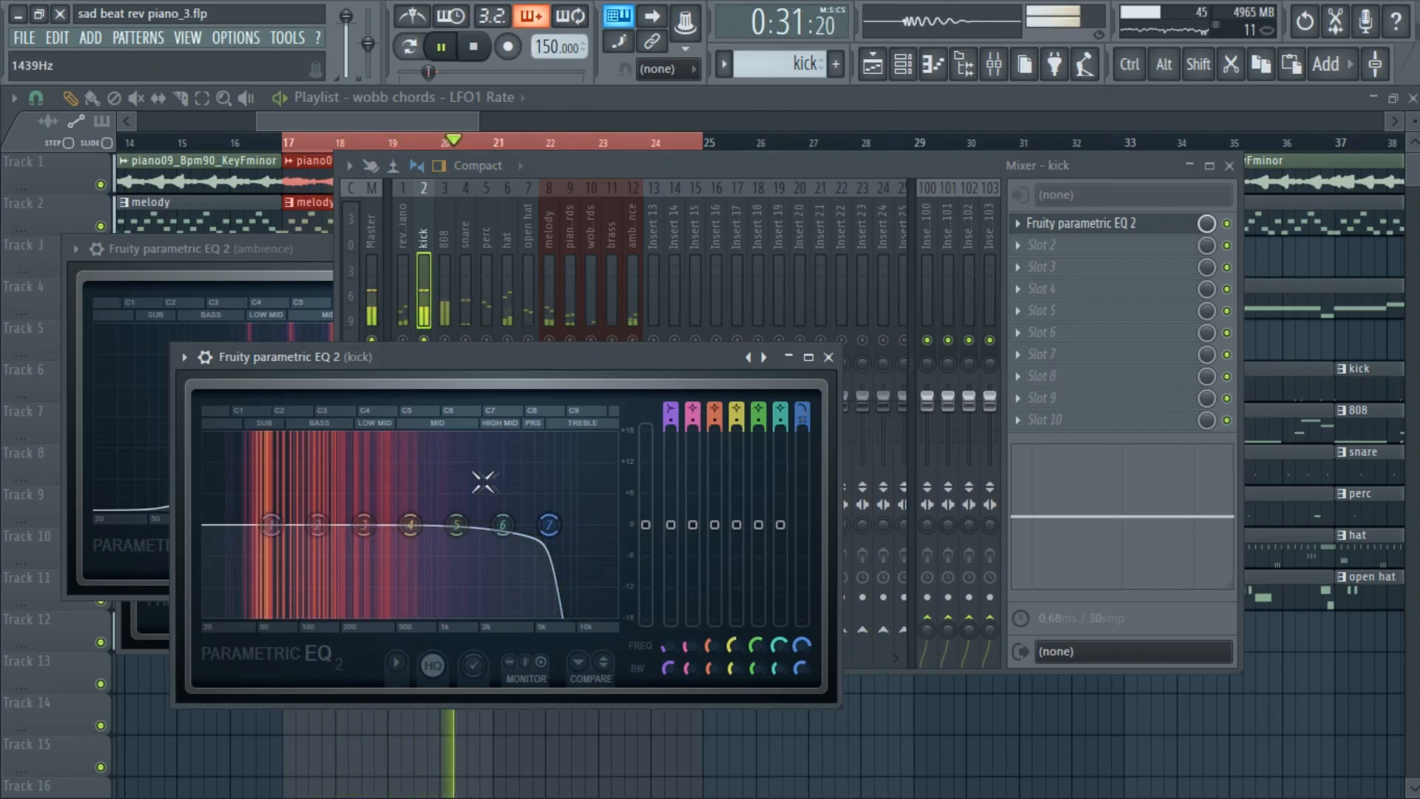
drag(549, 524, 456, 525)
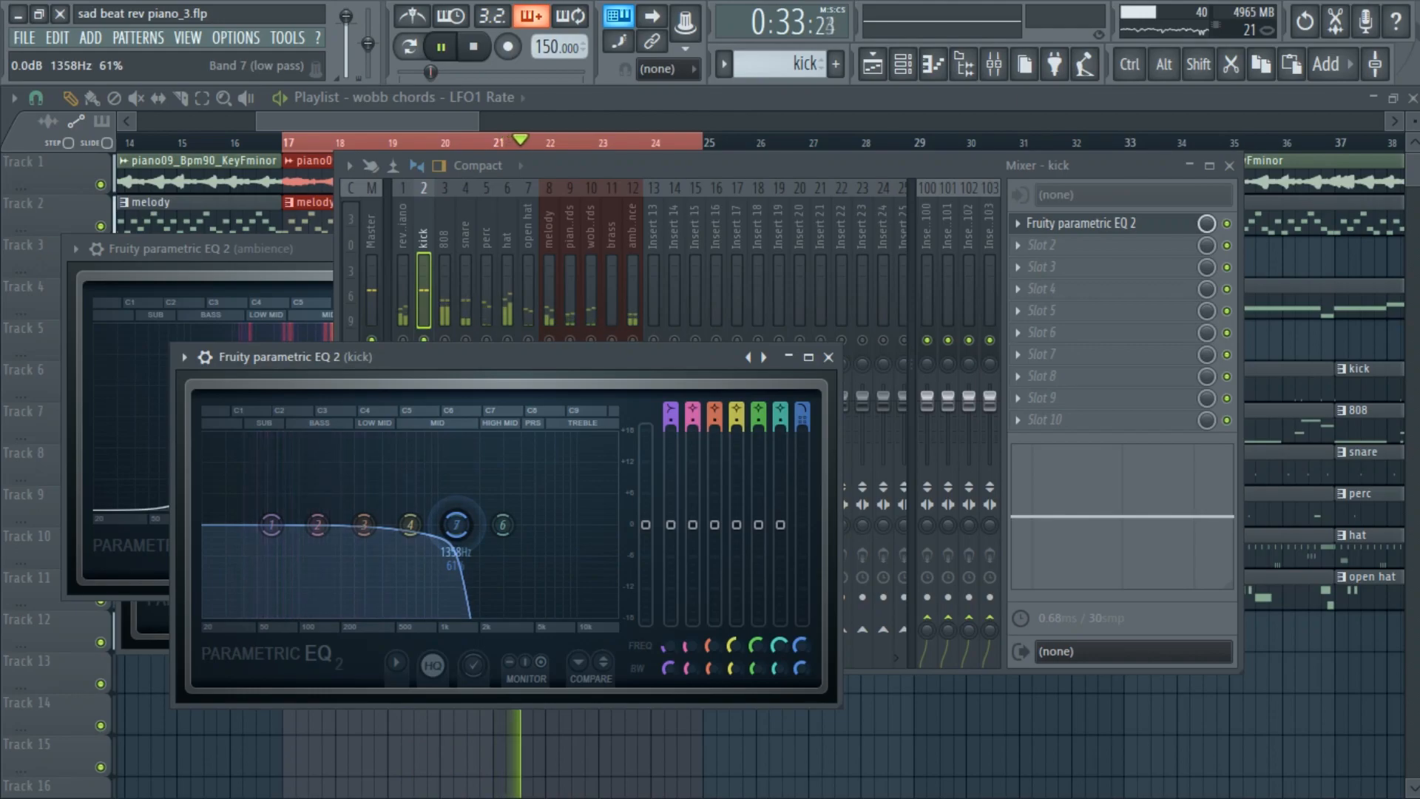
drag(452, 524, 471, 536)
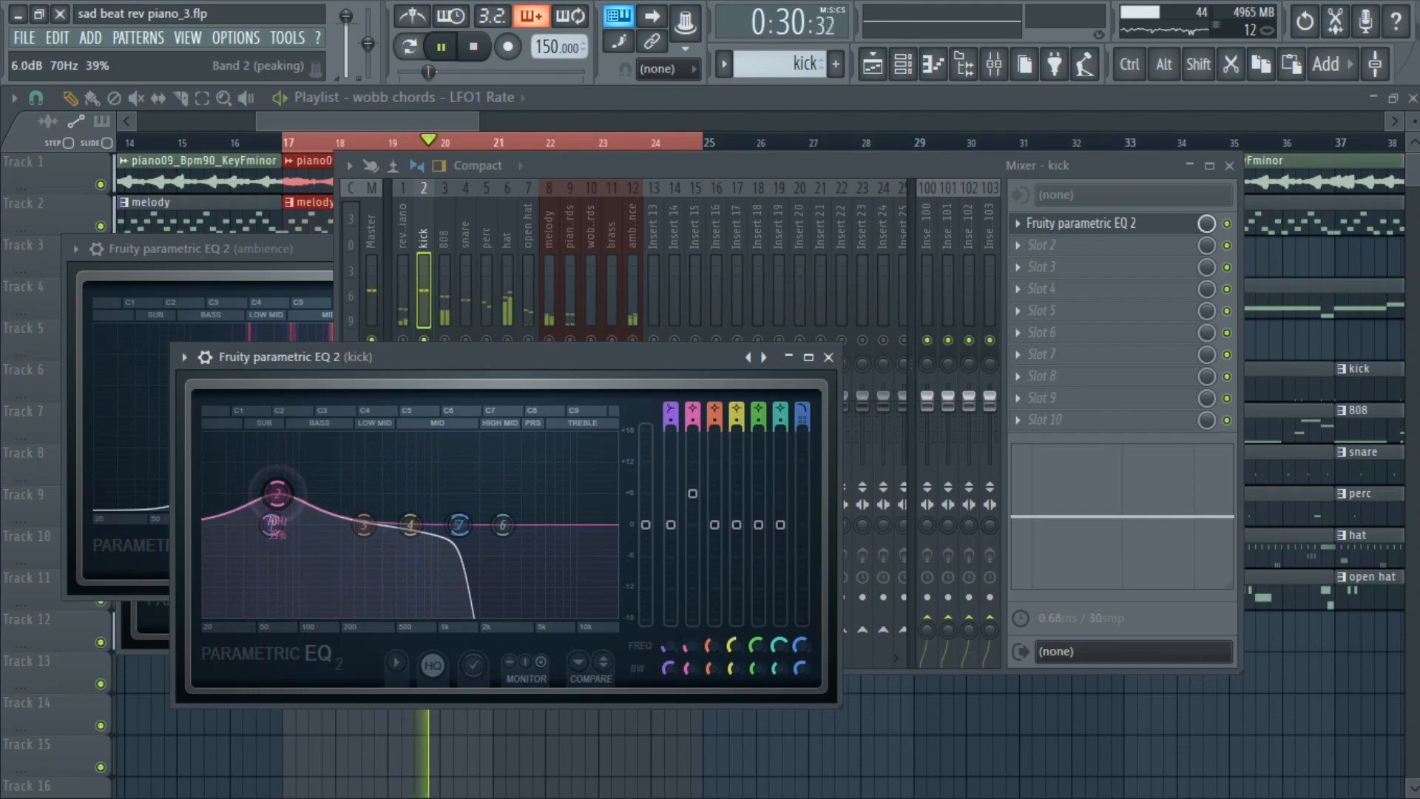
Sweep boosts with bands 2 and 4 in the kick EQ, bring band 2 back near 0 dB, and close the EQ
drag(277, 493, 287, 475)
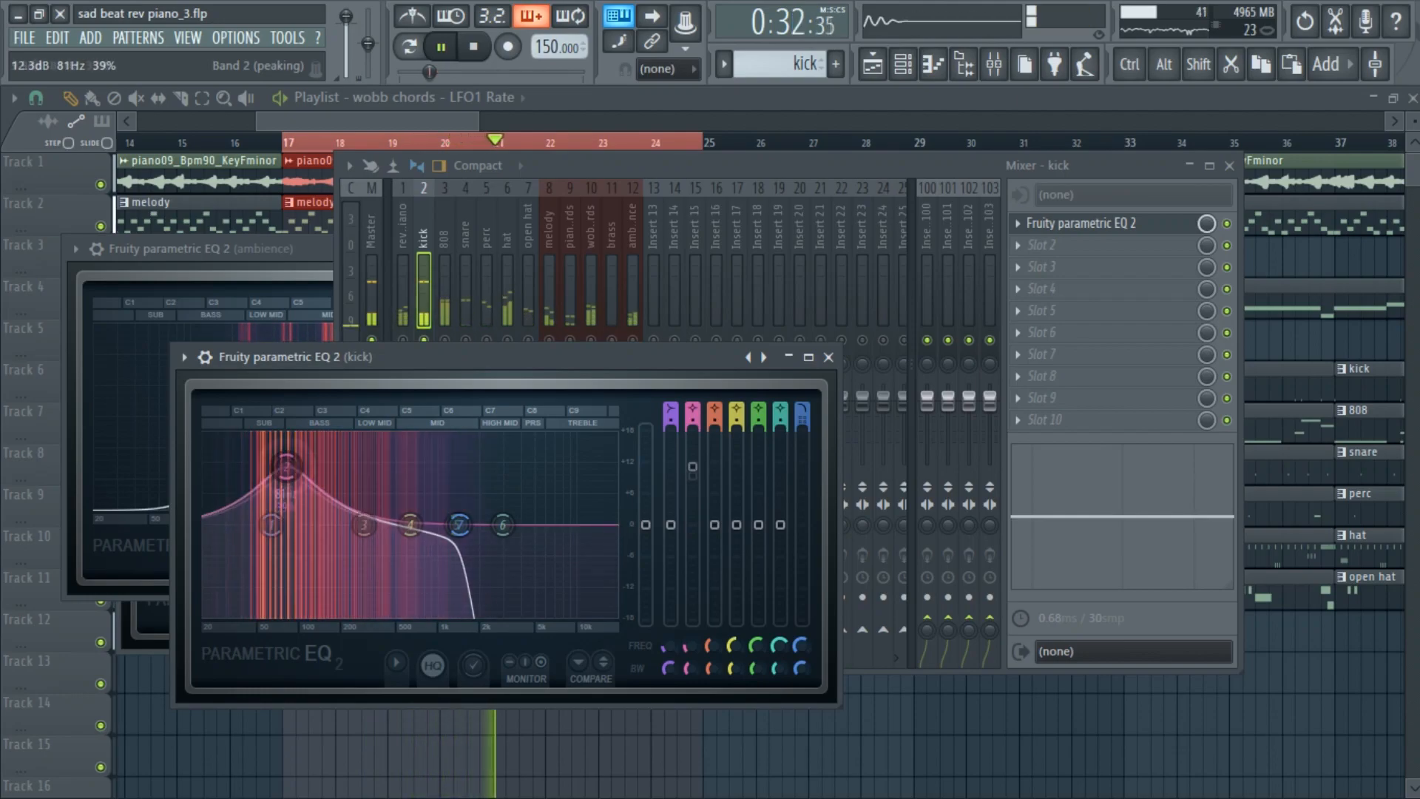
drag(326, 527, 399, 452)
drag(414, 449, 423, 516)
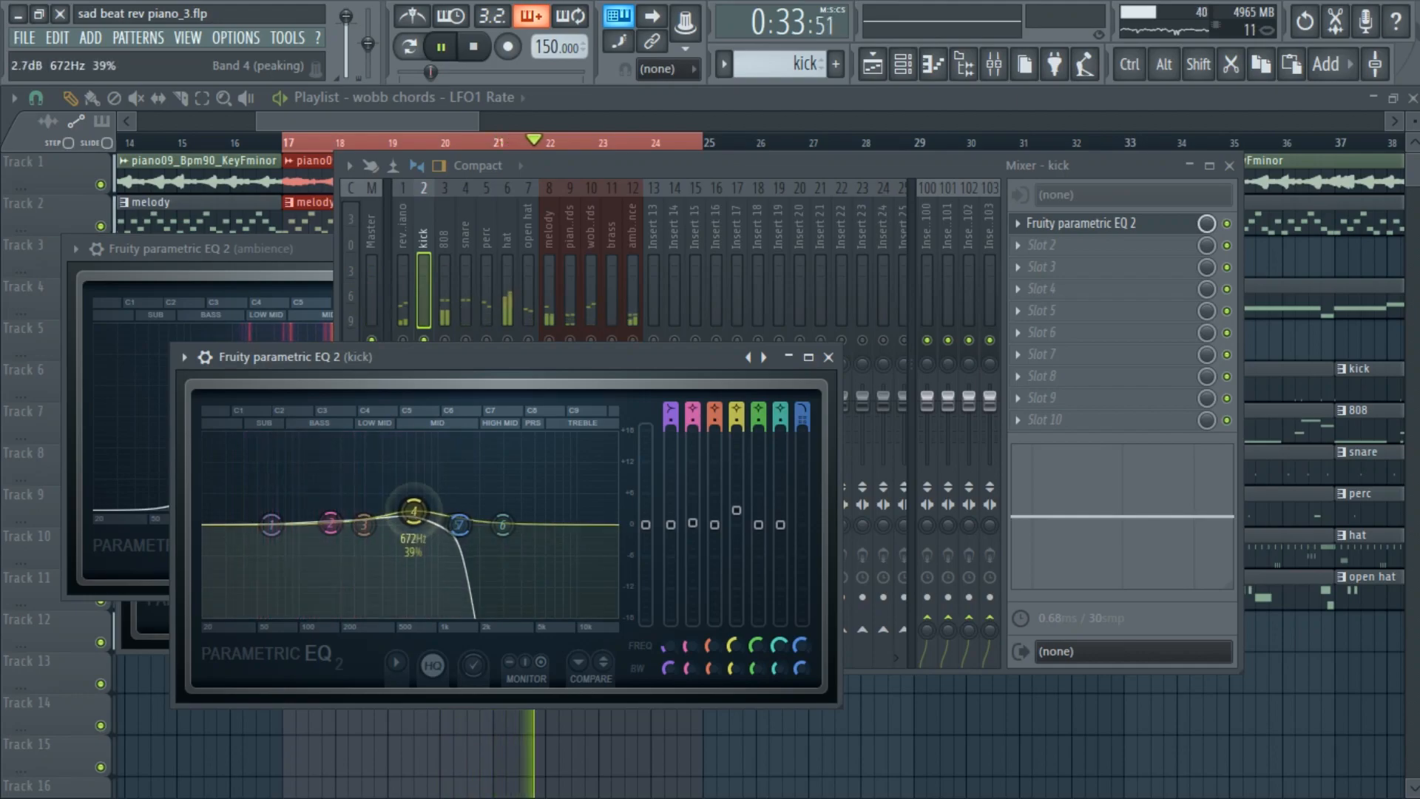
click(829, 357)
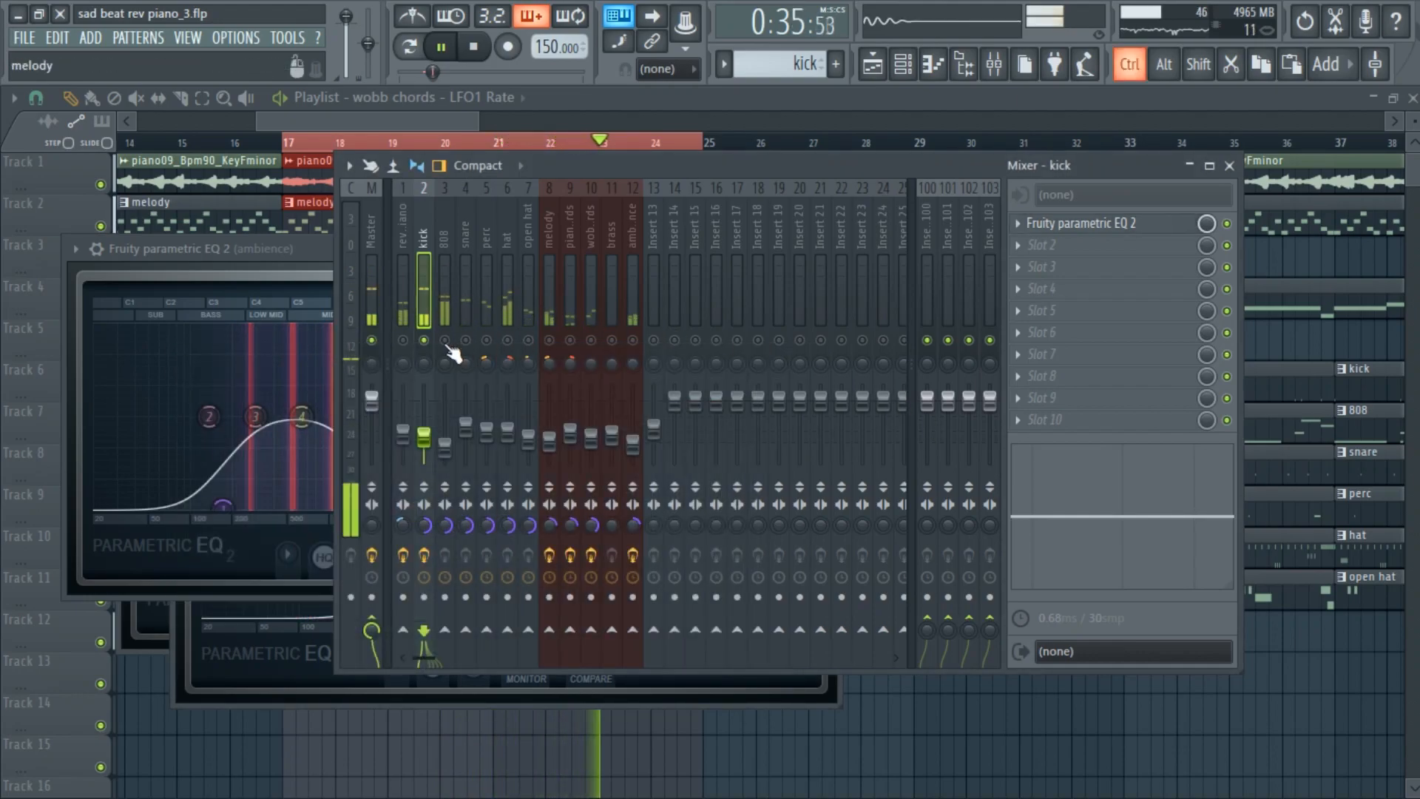
Add Fruity Parametric EQ 2 to the 808 track and make band 7 a steep low pass at about 350 Hz
click(444, 291)
click(1023, 224)
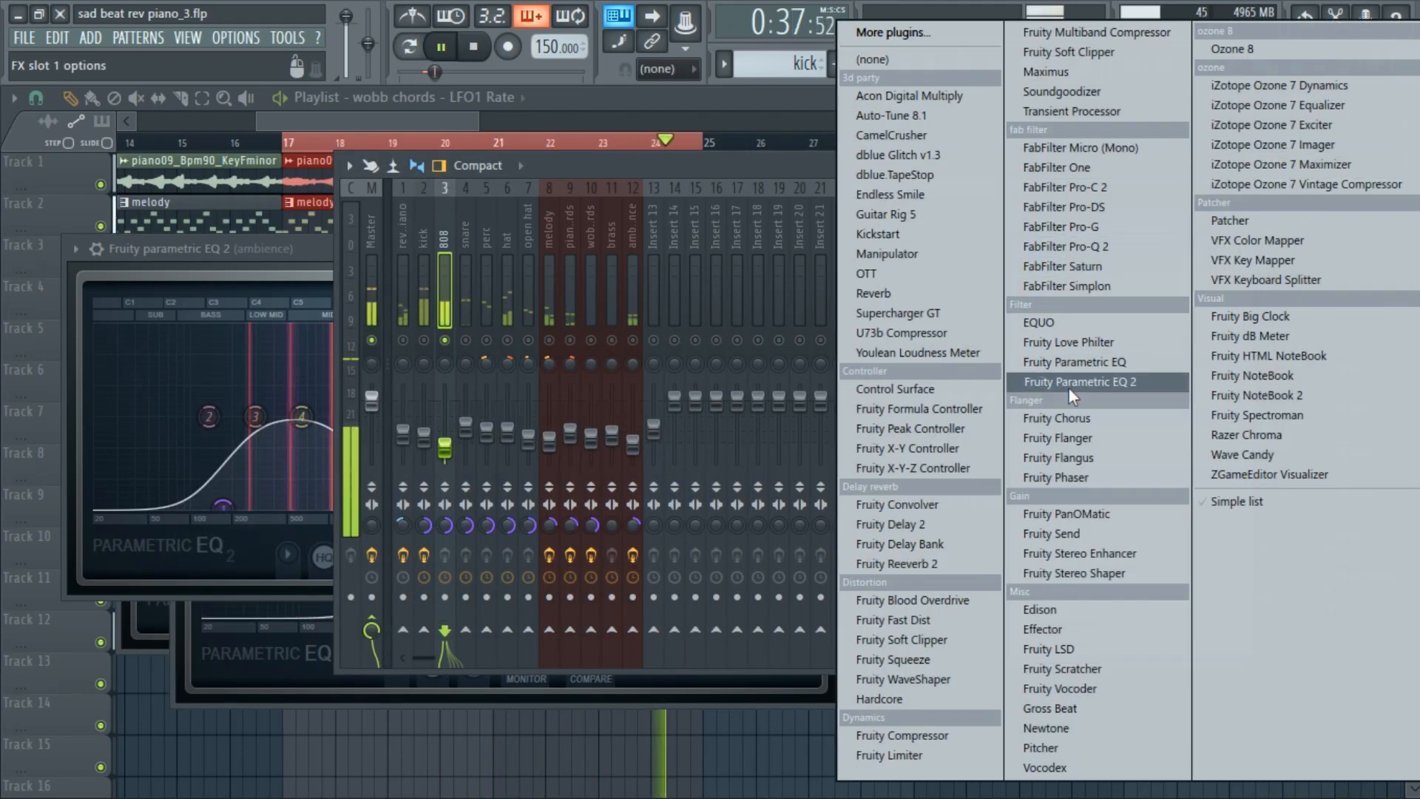
click(1074, 382)
mouse_move(644, 245)
mouse_down()
mouse_move(644, 301)
mouse_move(640, 237)
mouse_up()
drag(385, 364, 214, 362)
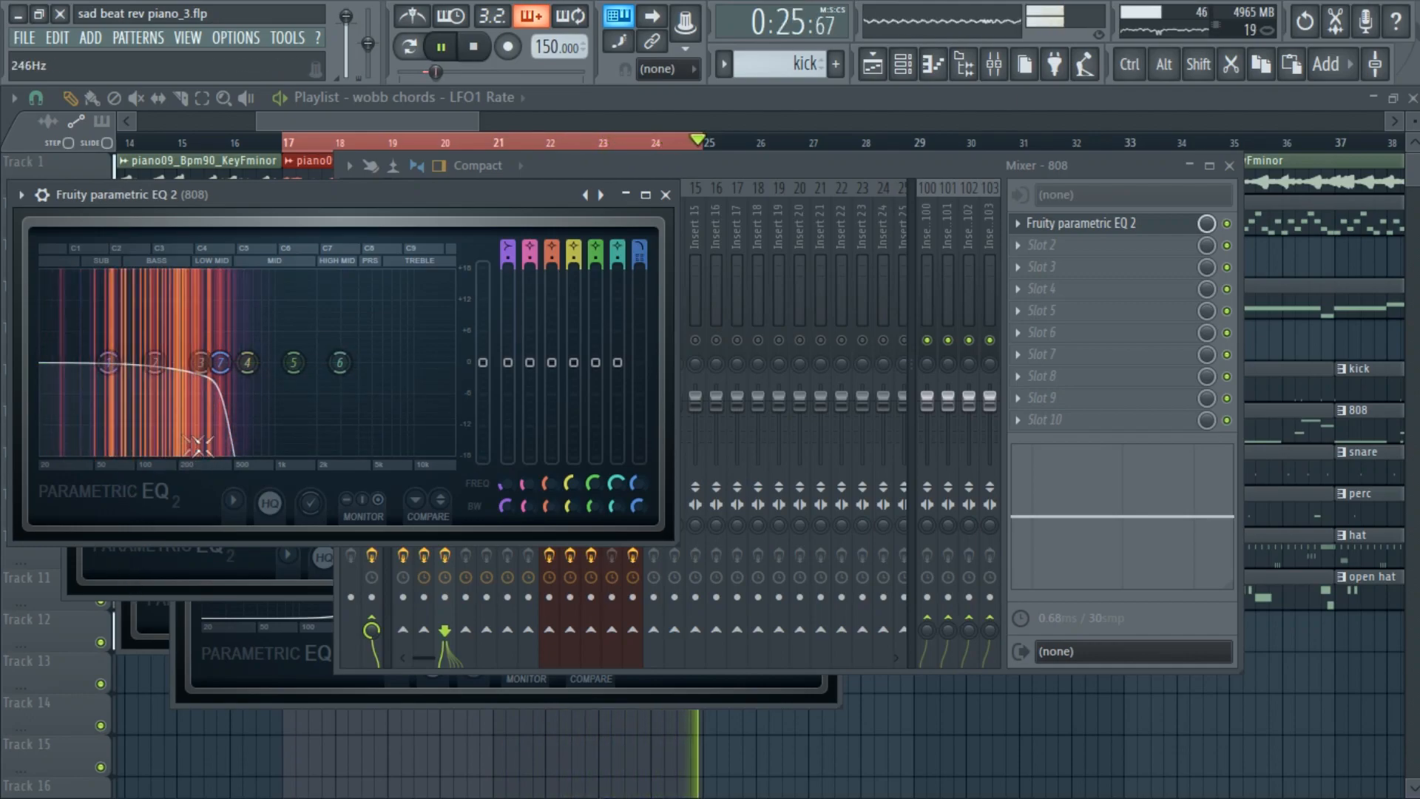
Maximize the 808 track's EQ and lower band 7's low-pass cutoff to about 160 Hz
drag(230, 374, 216, 363)
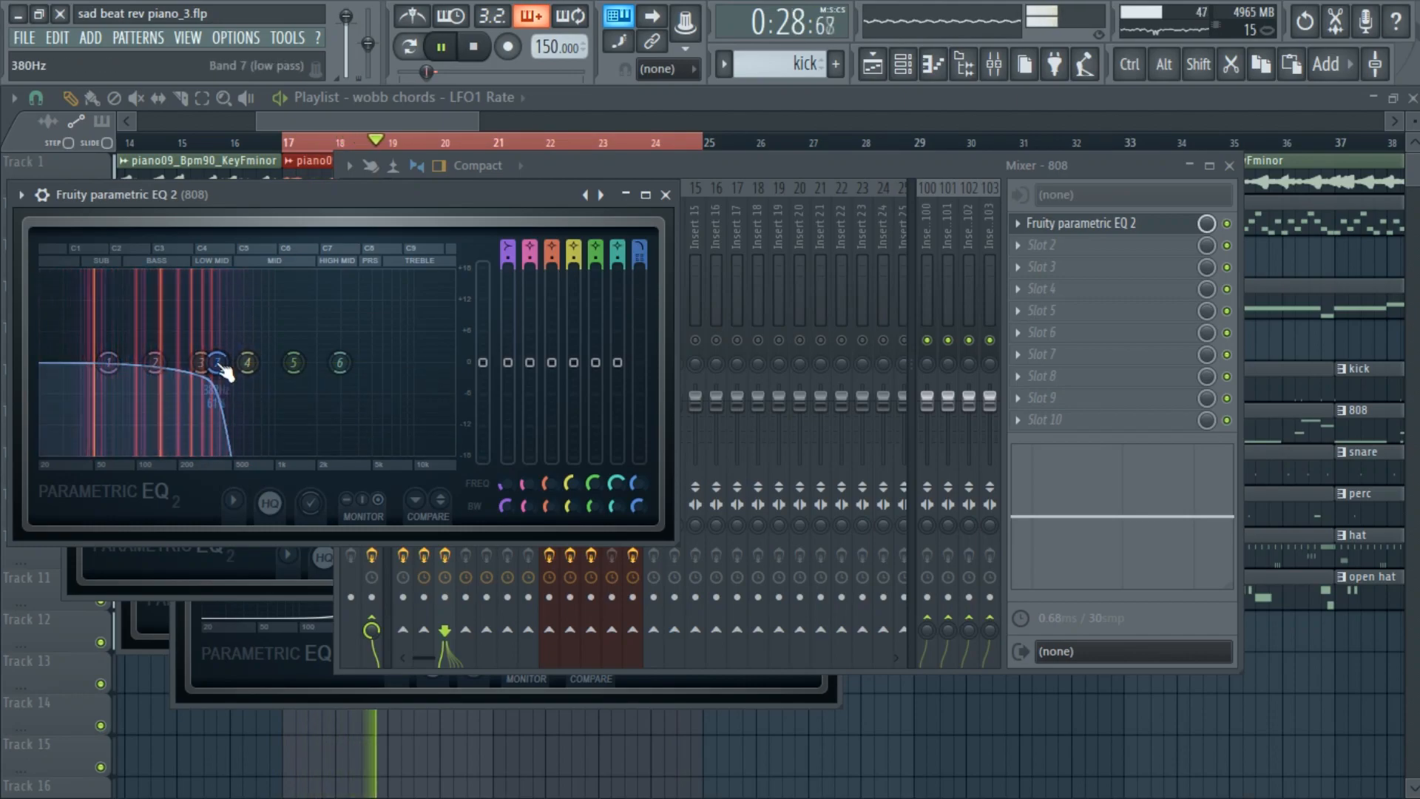
double_click(207, 194)
drag(530, 442, 384, 442)
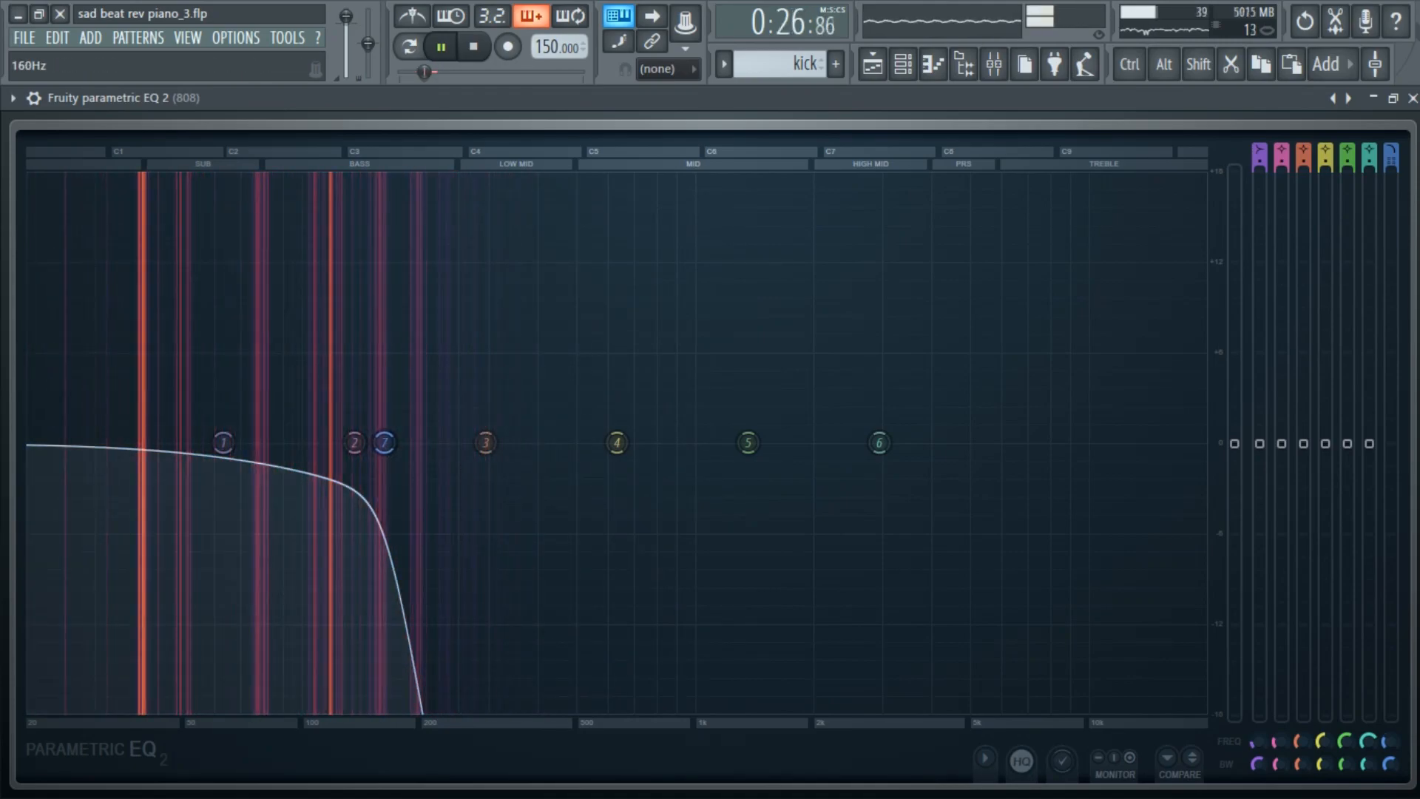
Nudge band 7's low-pass cutoff slightly lower in the 808 EQ and close the EQ
drag(384, 443, 381, 443)
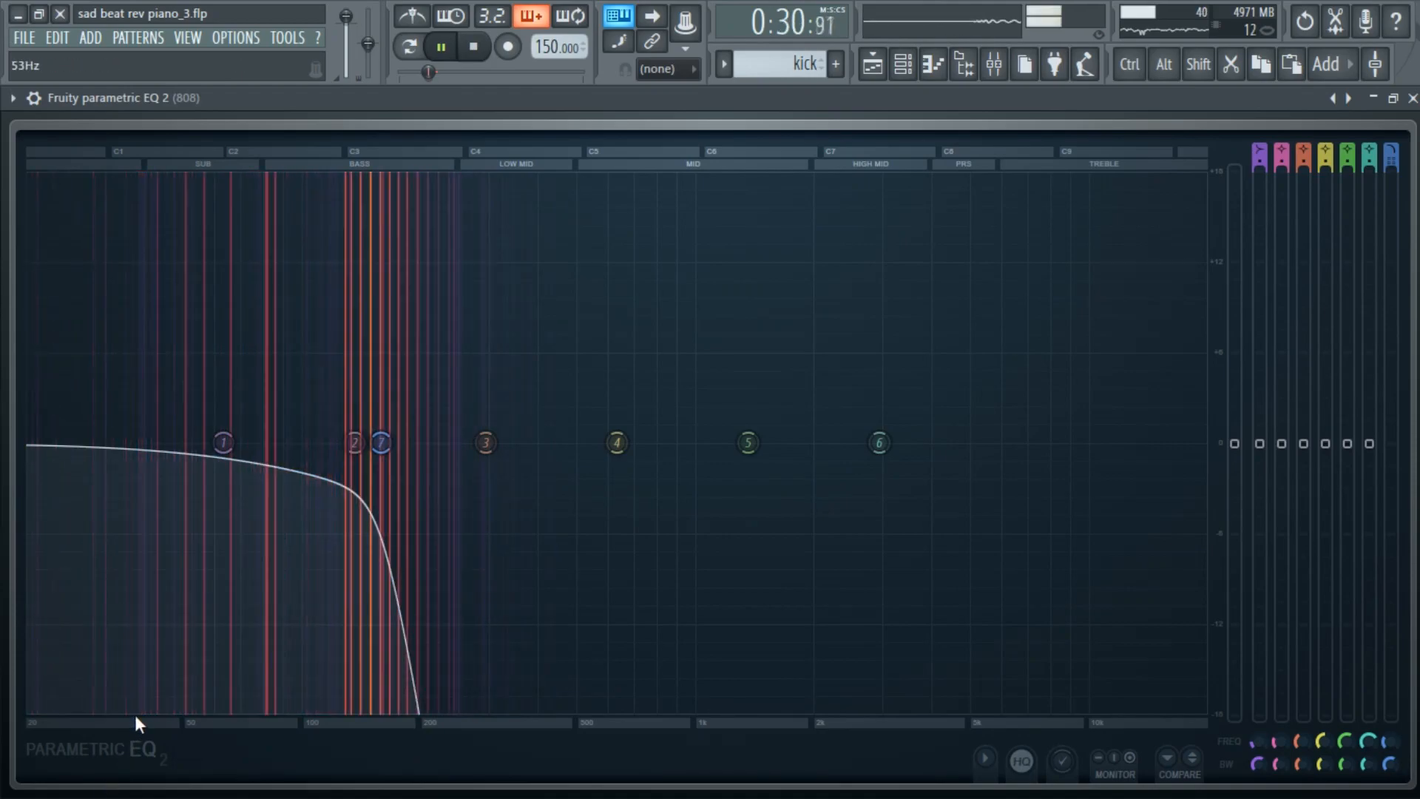
click(1413, 97)
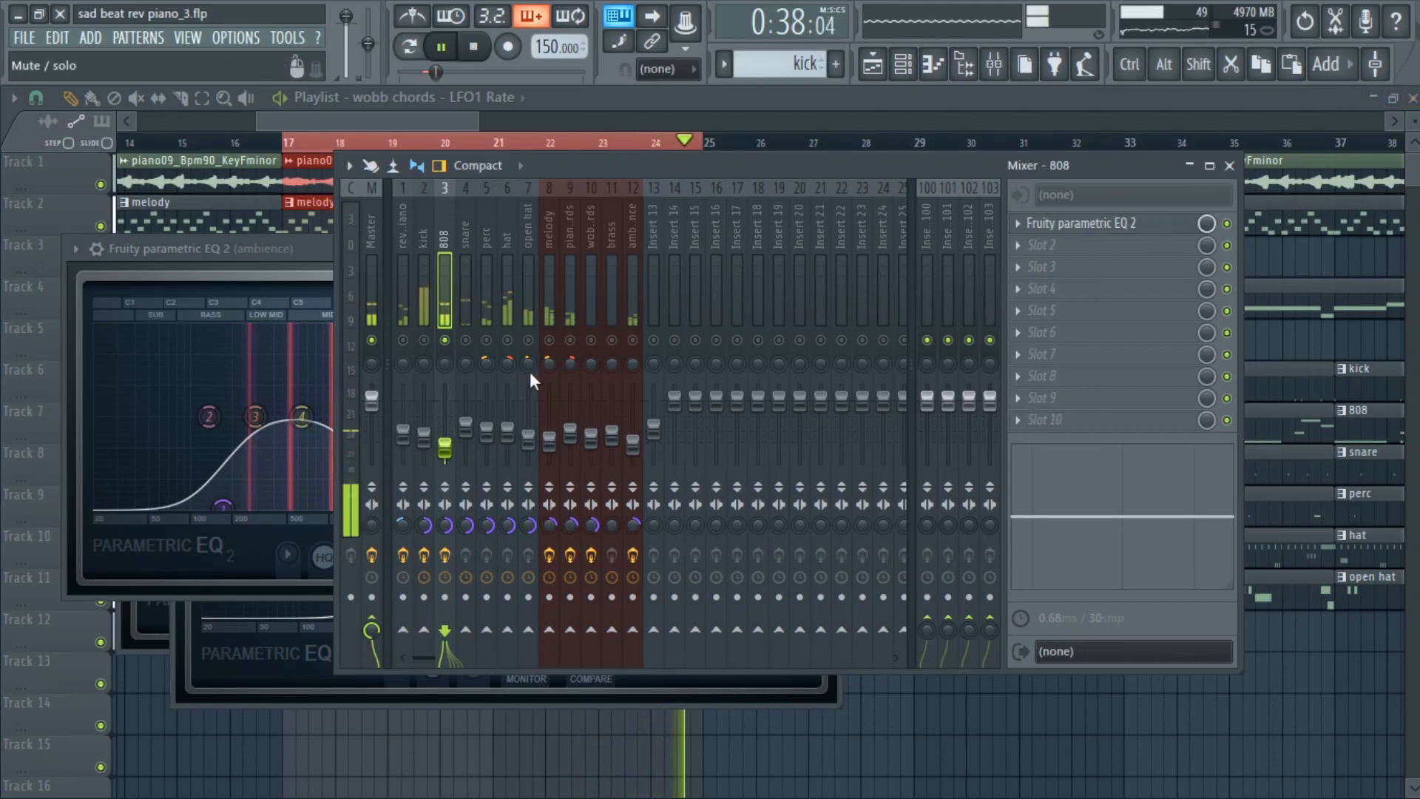
Solo the snare track, add Fruity Parametric EQ 2, and make band 1 a steep high pass at about 256 Hz
click(468, 351)
click(1053, 229)
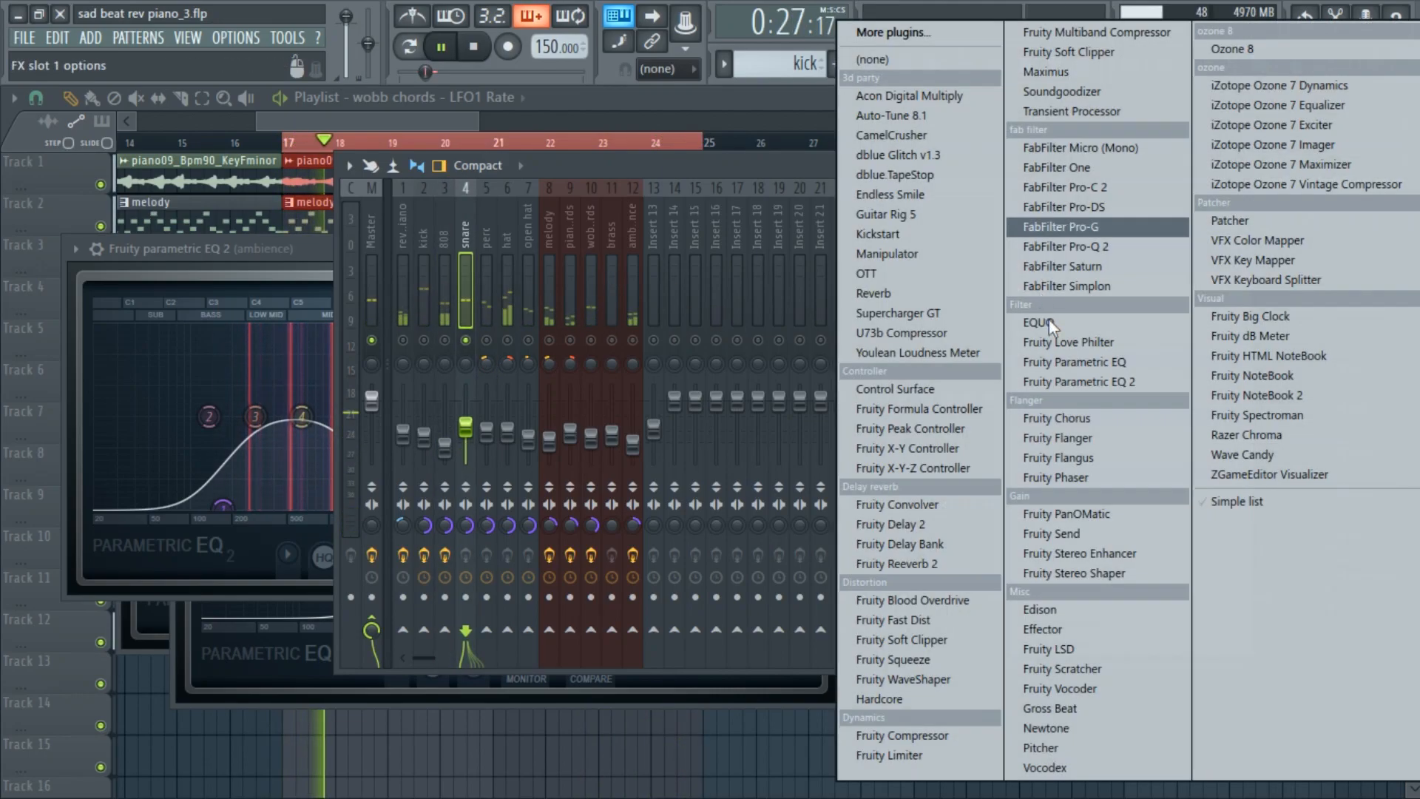
click(1021, 384)
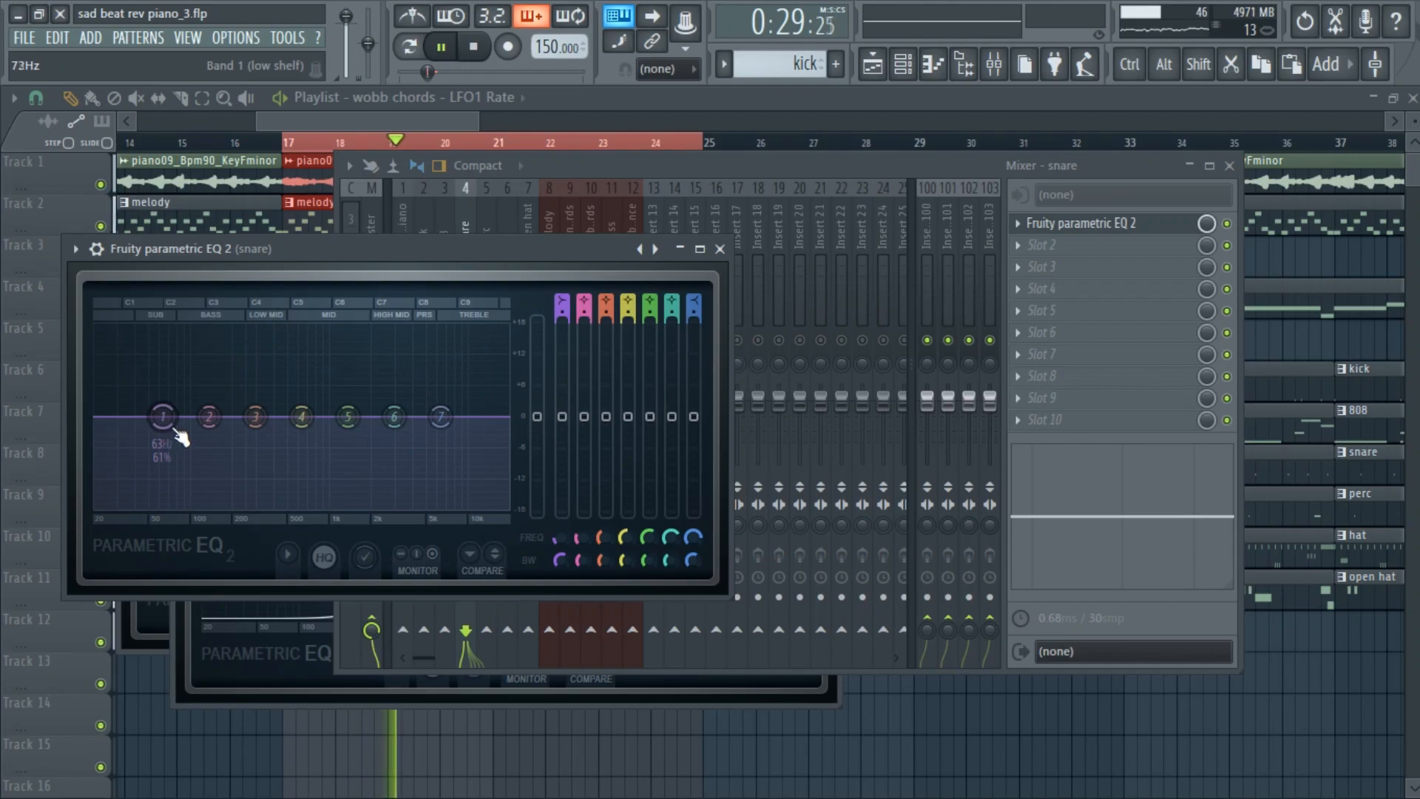
scroll(555, 298, down, 2)
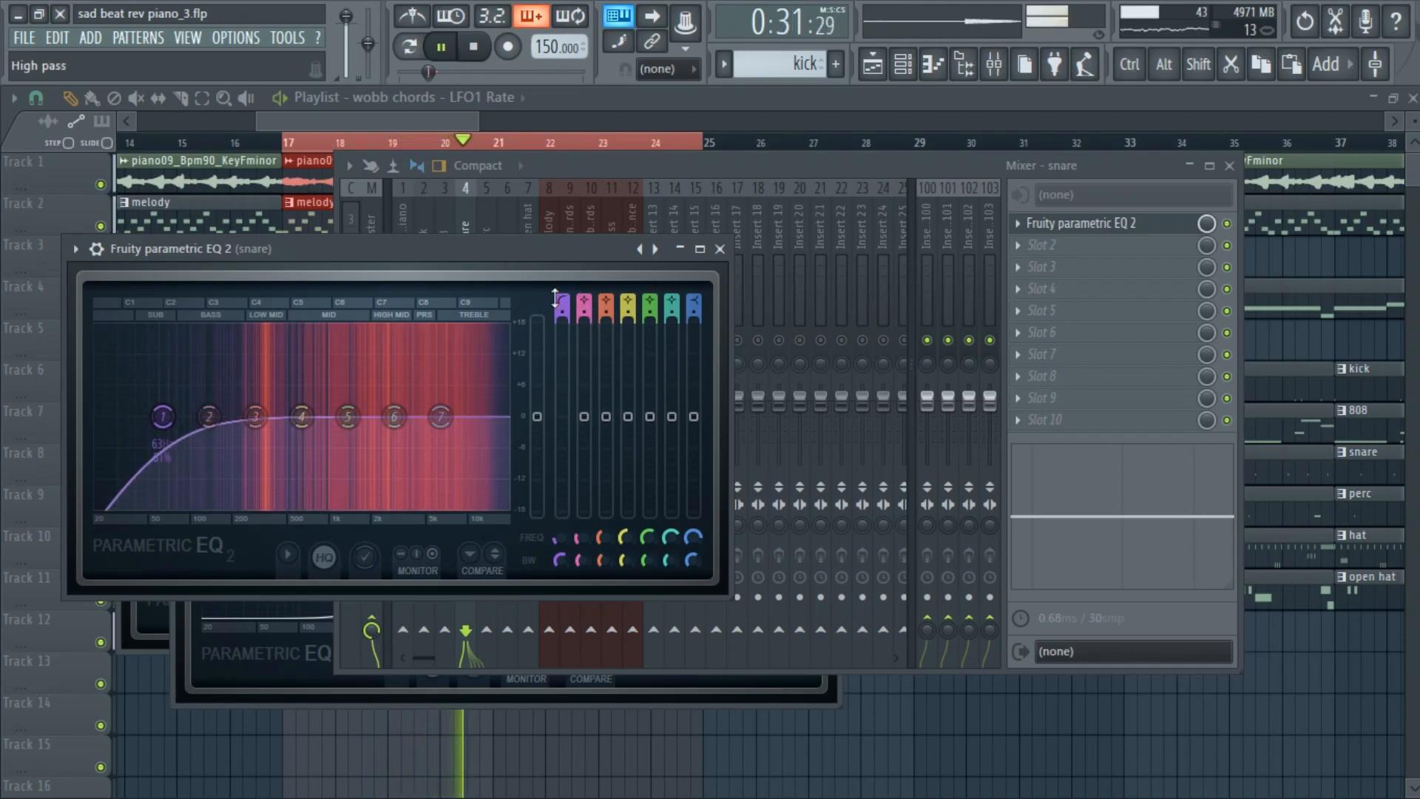
drag(163, 416, 256, 417)
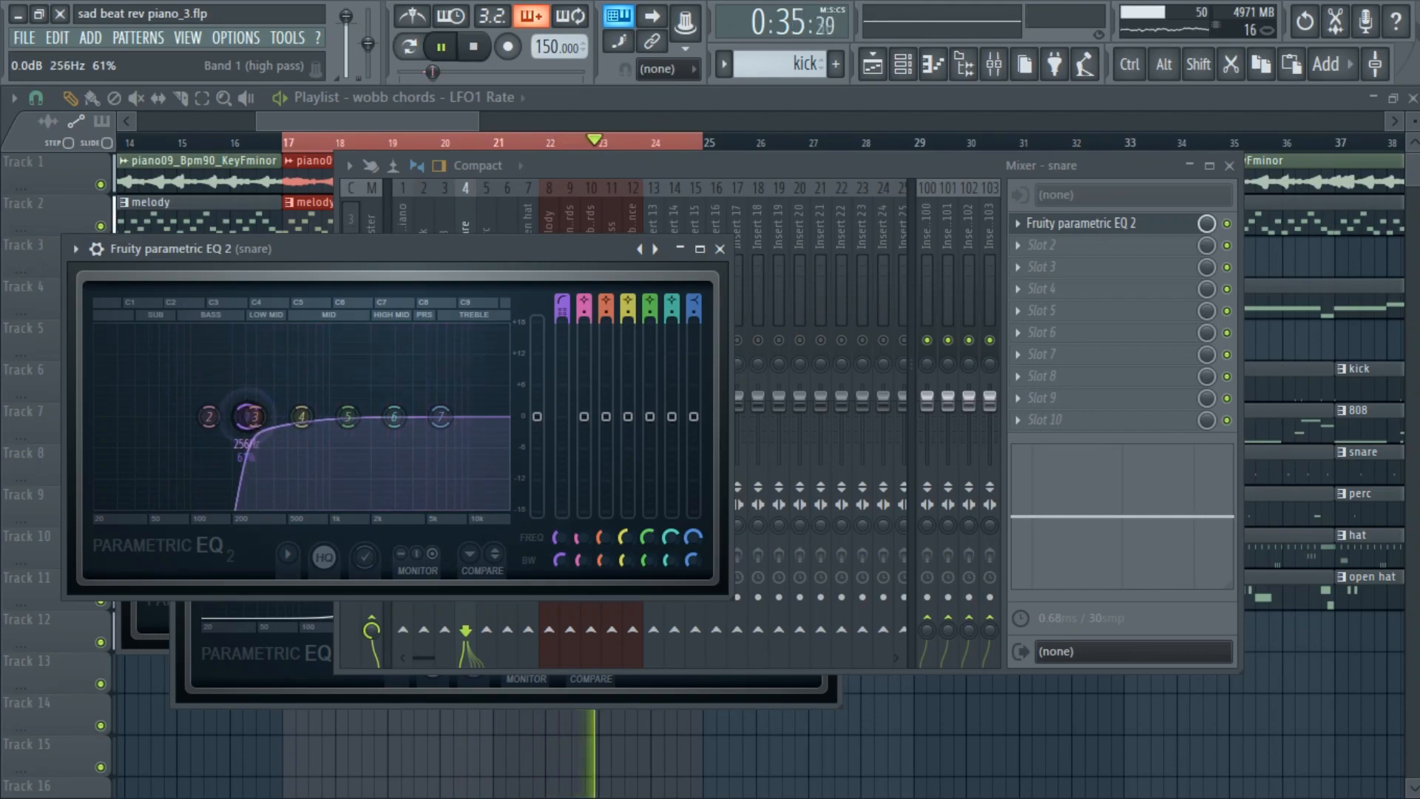
Roll off the snare's highest frequencies by pulling band 7 fully down, test band 4 around 0 dB, and return to the mixer
drag(441, 416, 495, 506)
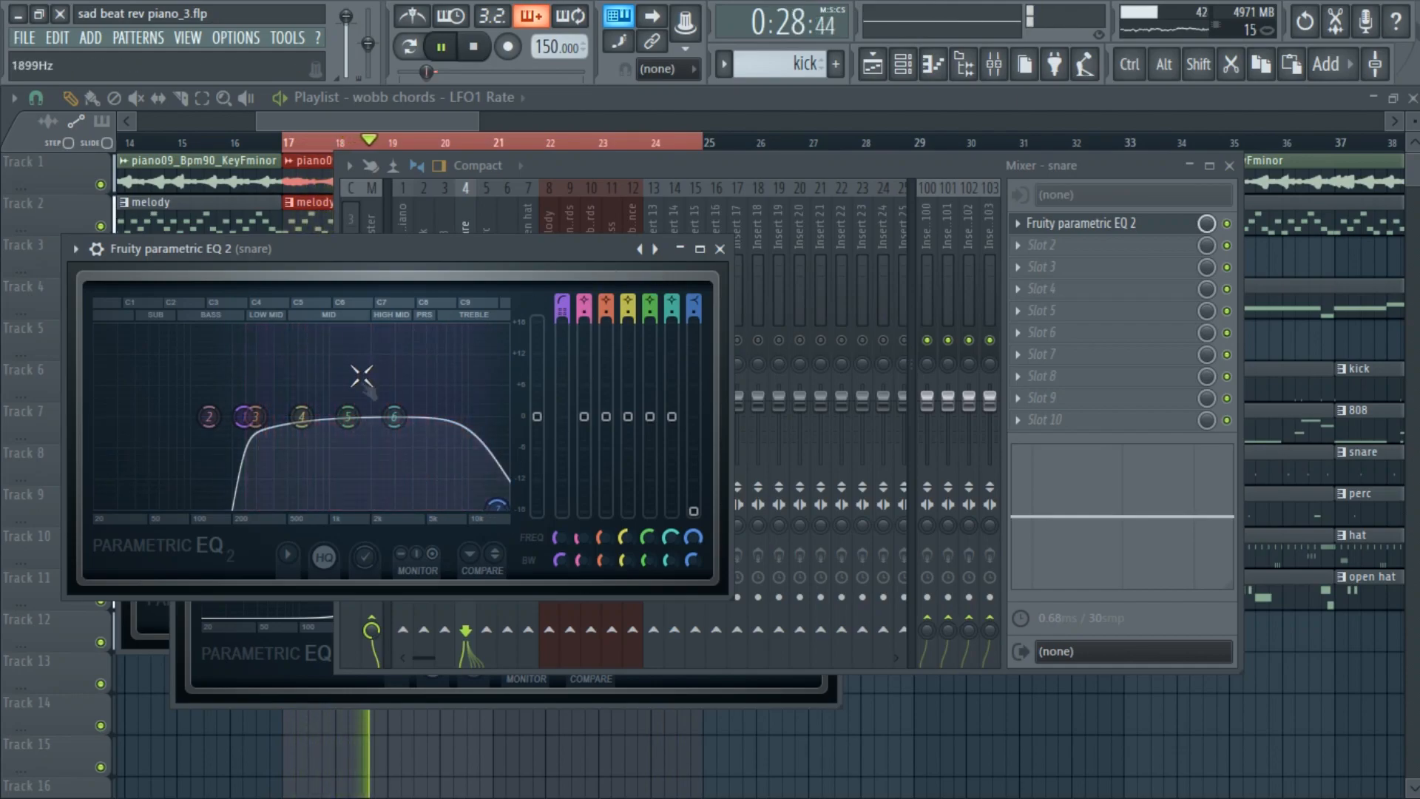
mouse_move(303, 432)
mouse_down()
mouse_move(302, 483)
mouse_move(300, 416)
mouse_up()
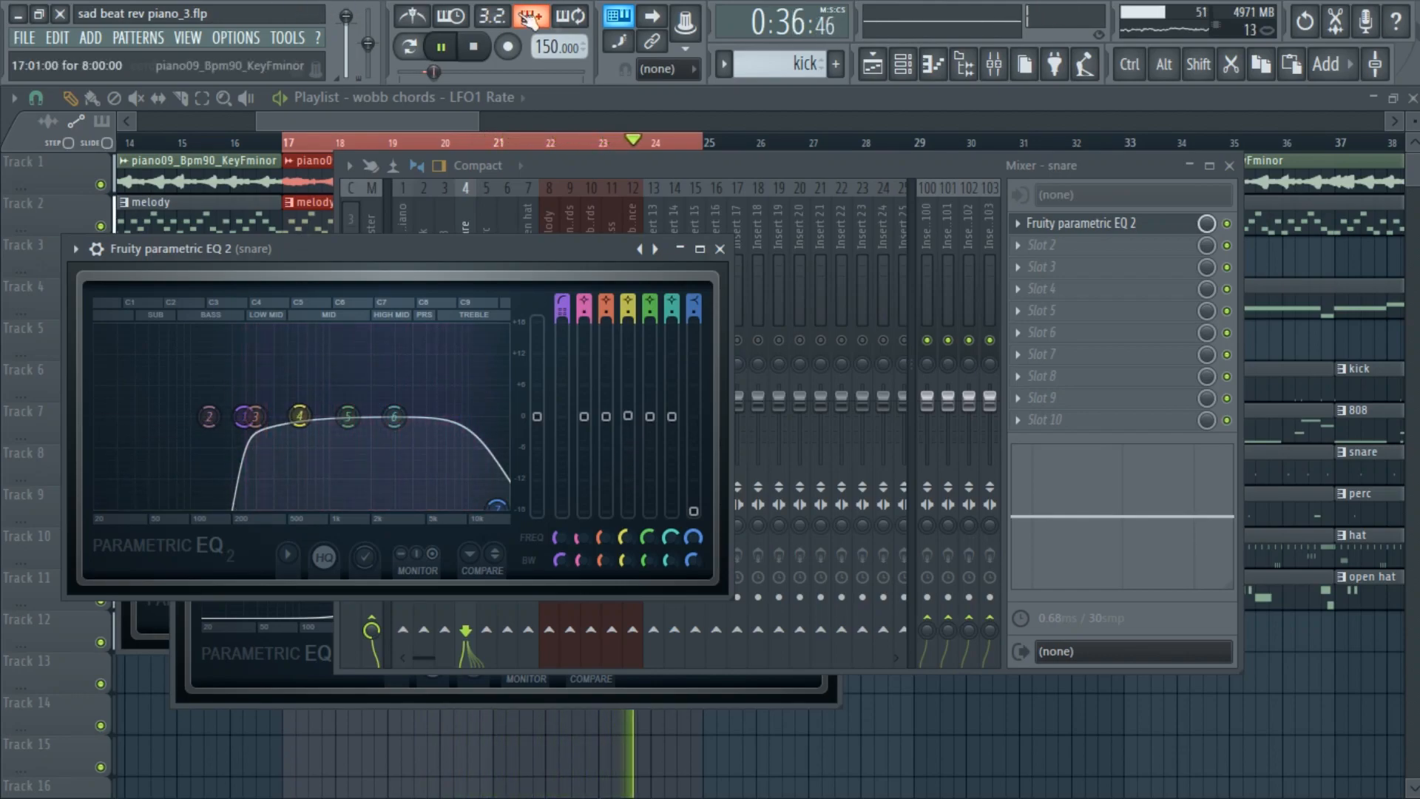
click(636, 174)
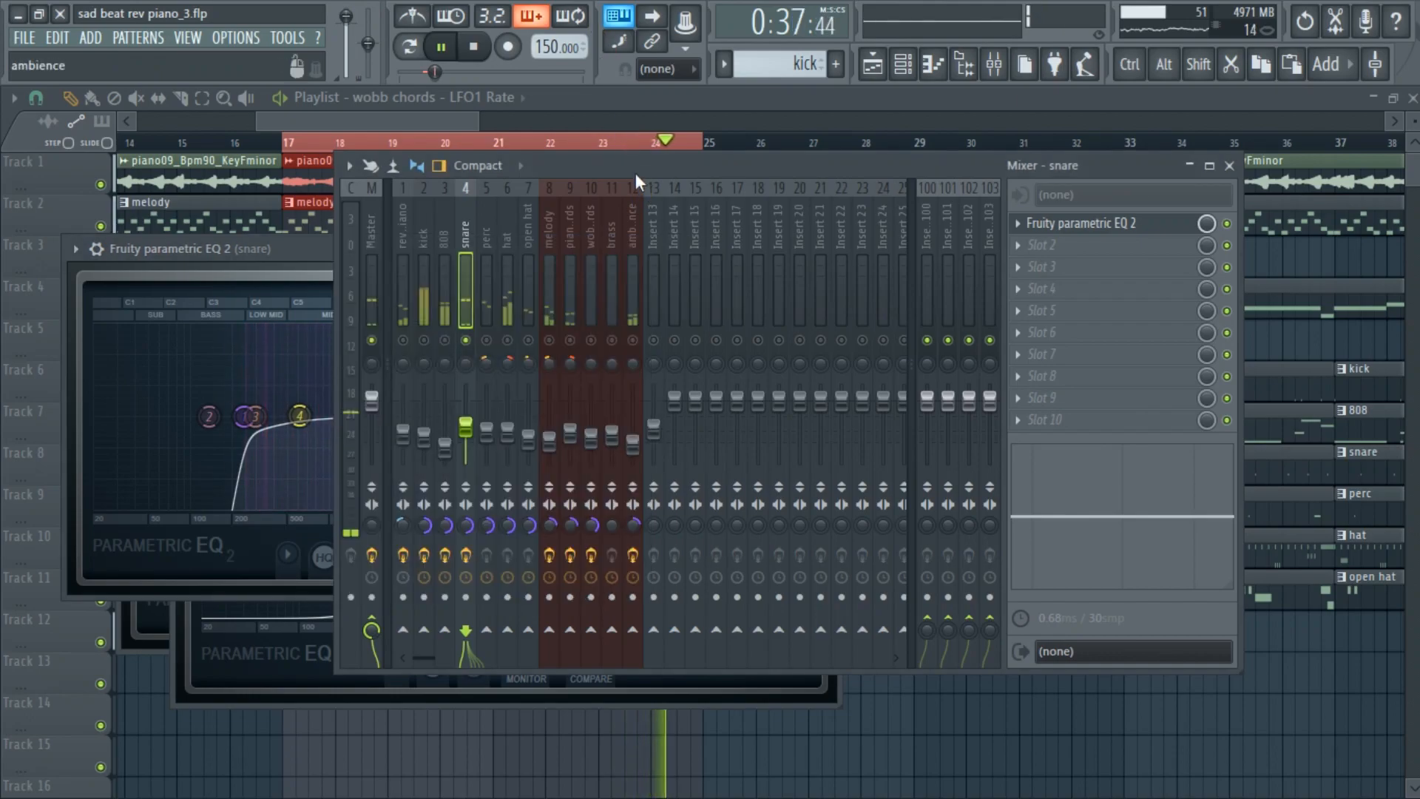
Solo the perc track, add Fruity Parametric EQ 2, and pull band 1's low shelf fully down in the low-mid range
click(486, 345)
key(space)
click(1030, 223)
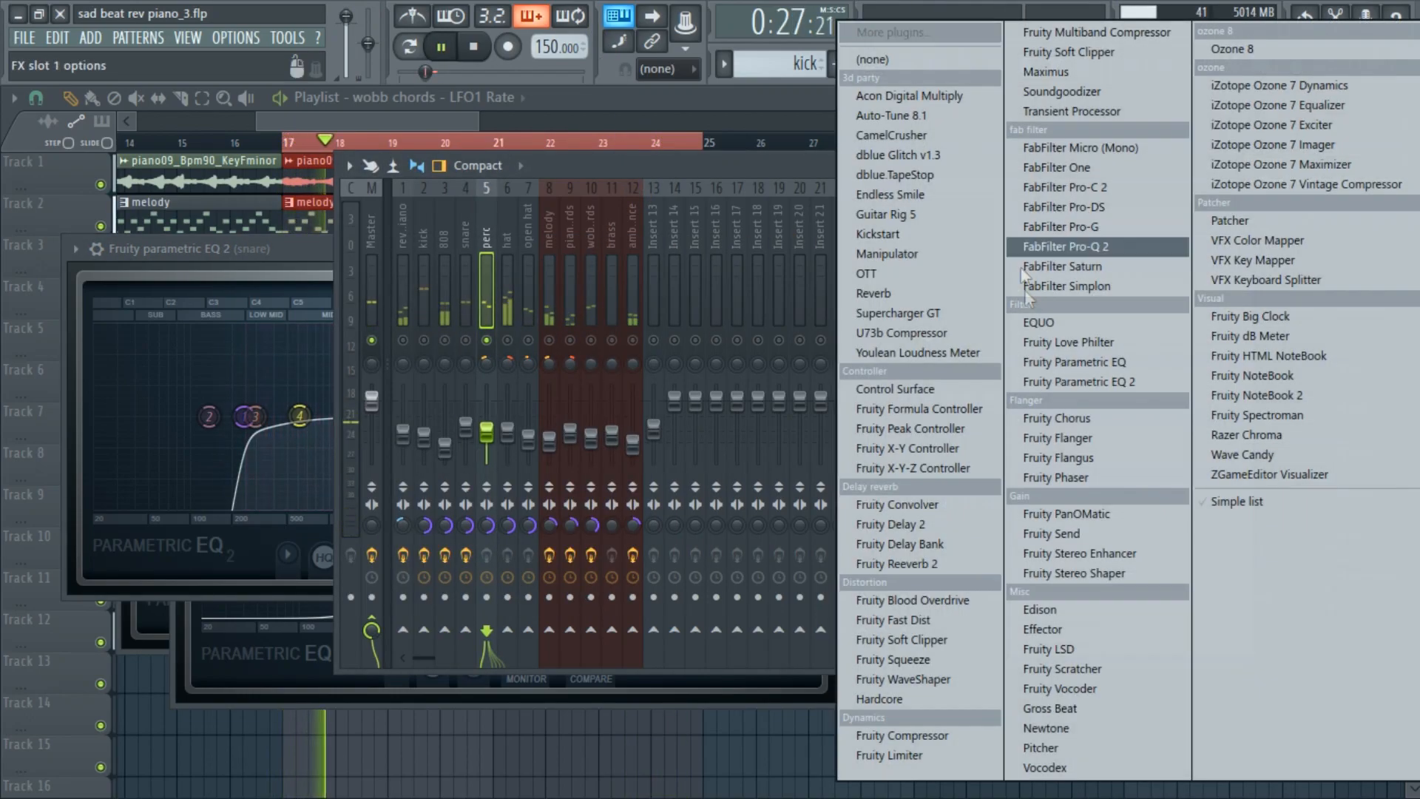
click(1046, 392)
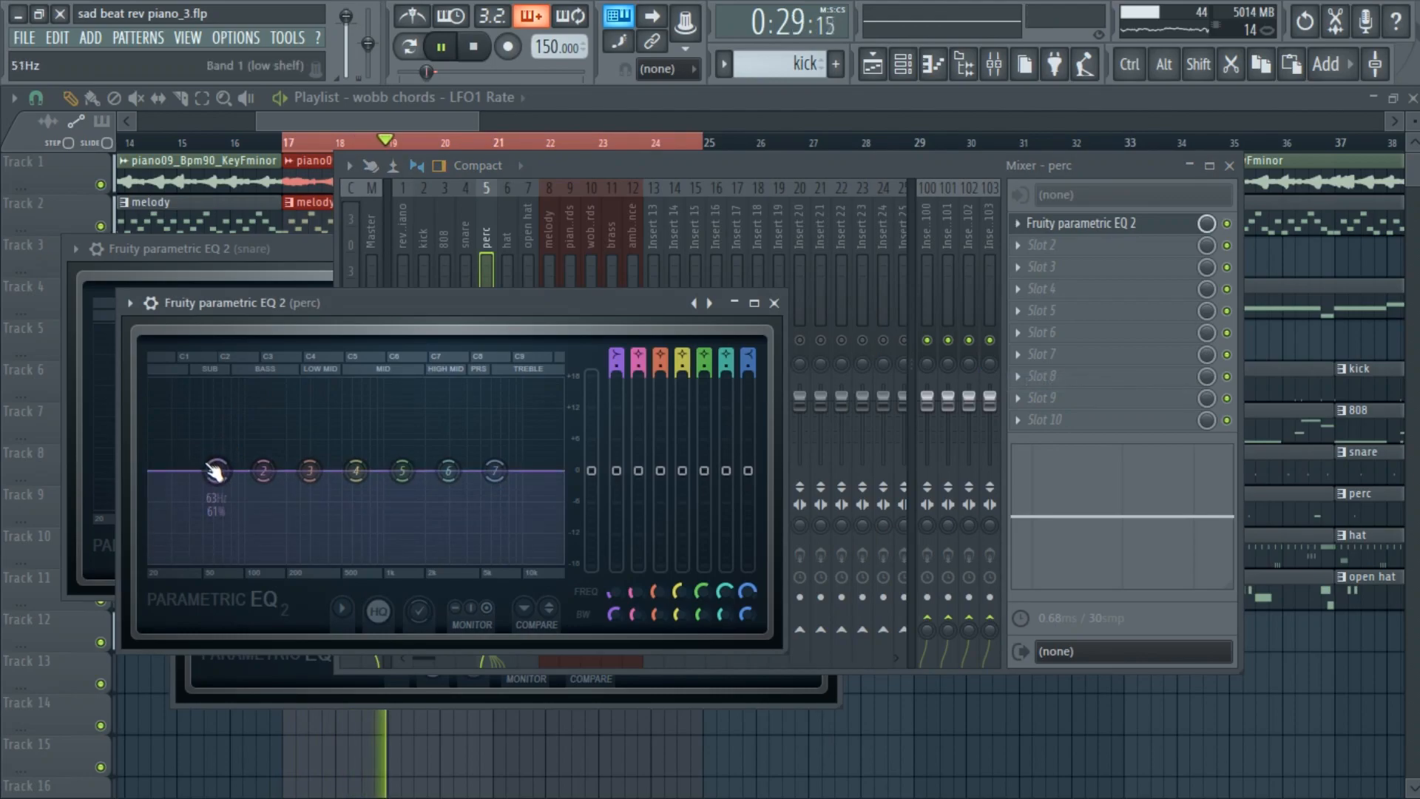
drag(216, 471, 302, 561)
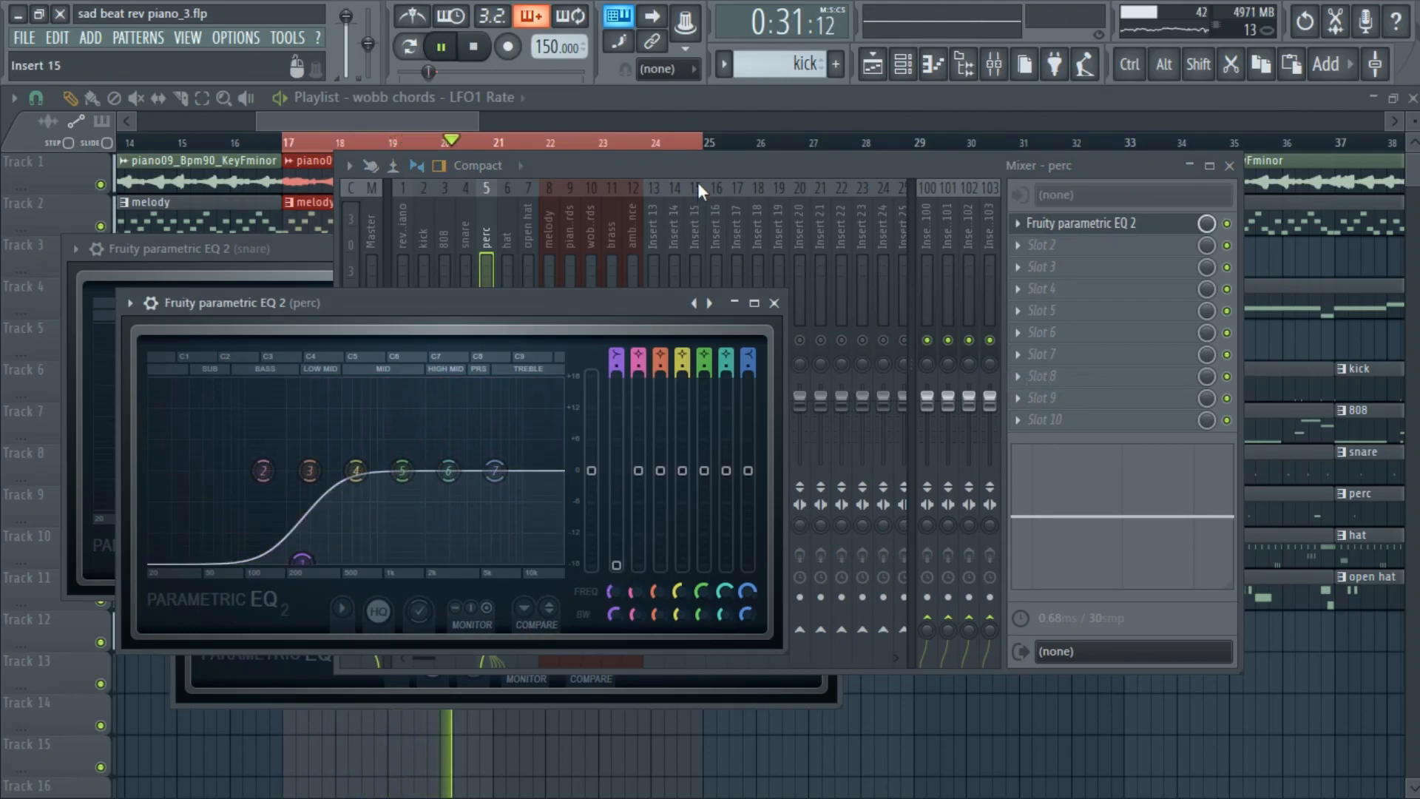
click(695, 168)
Solo the hat track, add Fruity Parametric EQ 2, and make band 1 a steep high pass at about 4.2 kHz
right_click(508, 340)
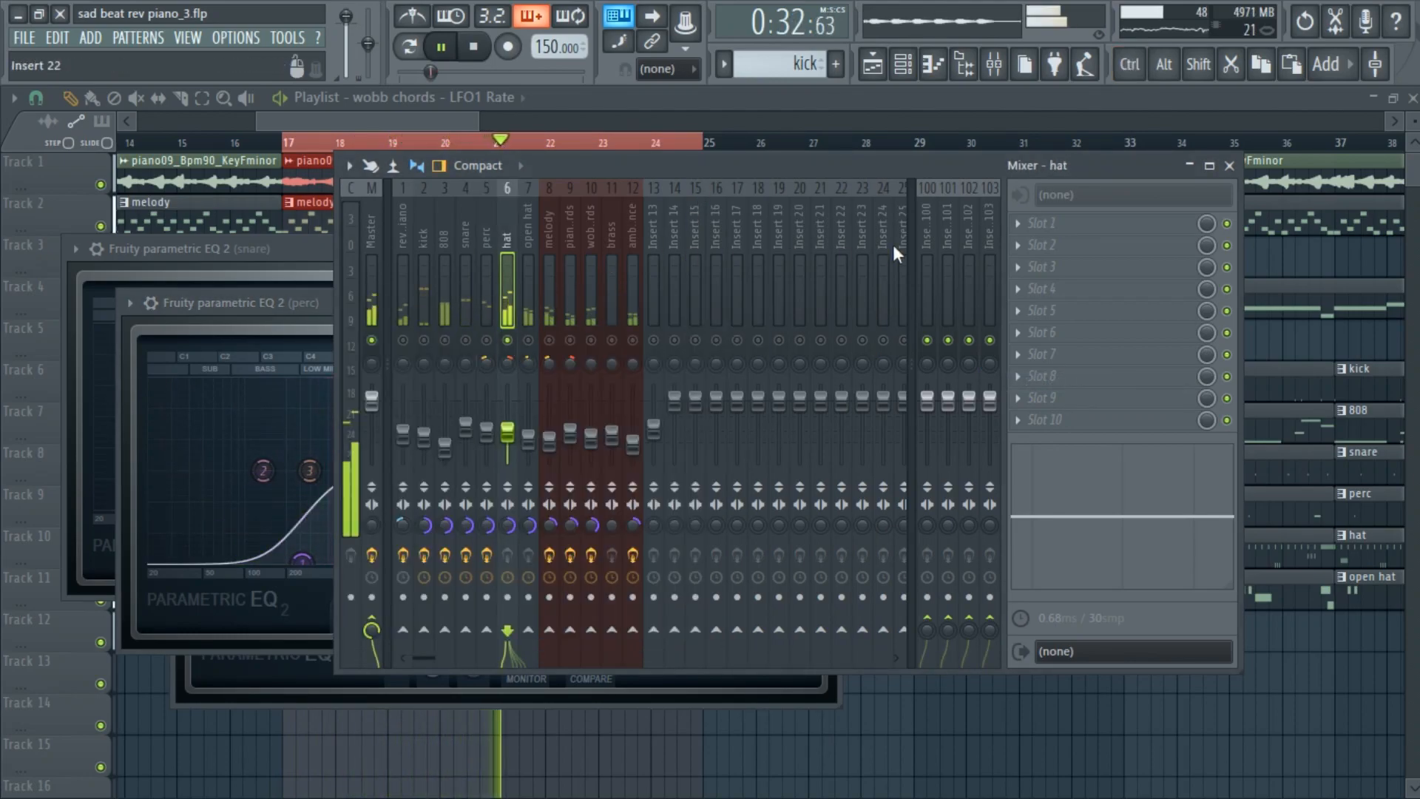
click(1020, 235)
click(1089, 380)
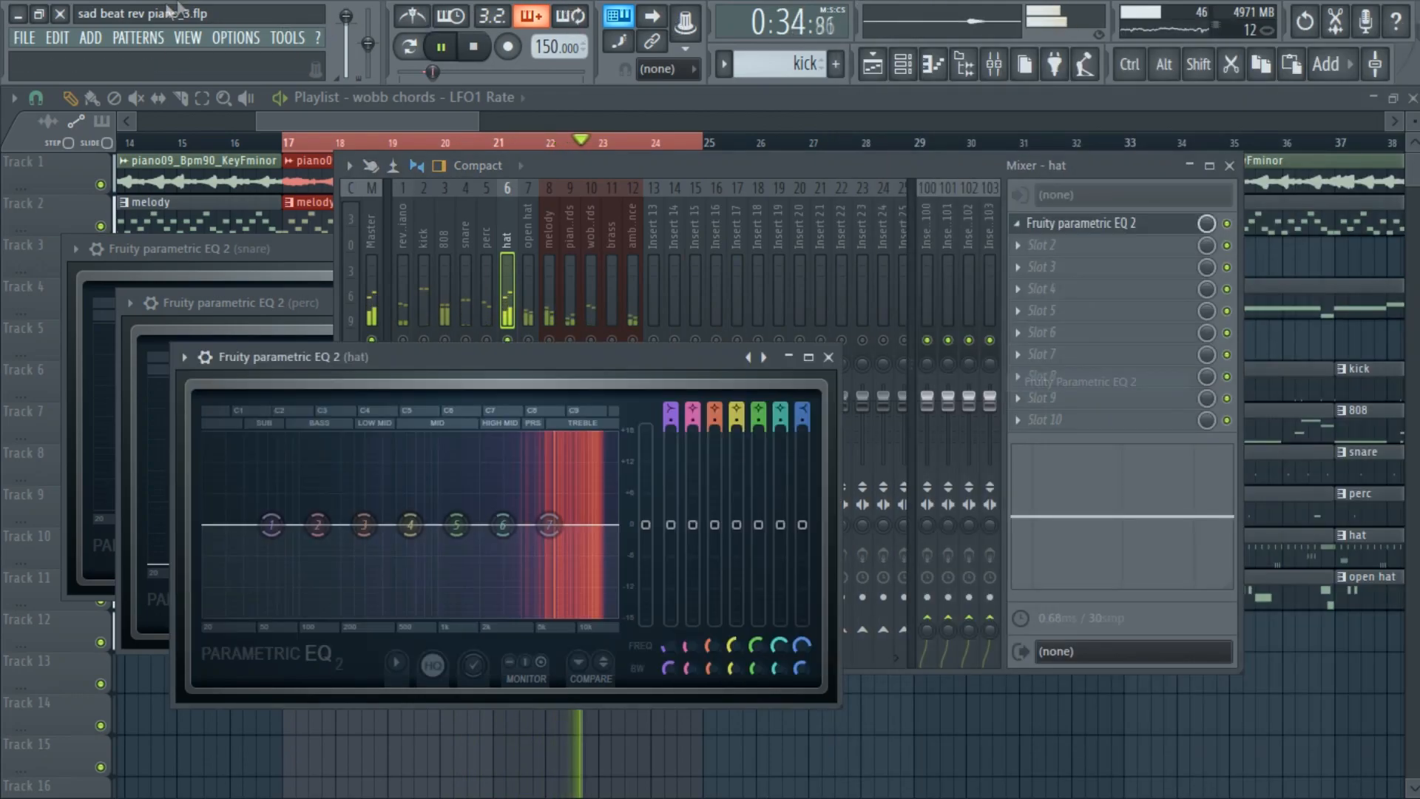
click(665, 405)
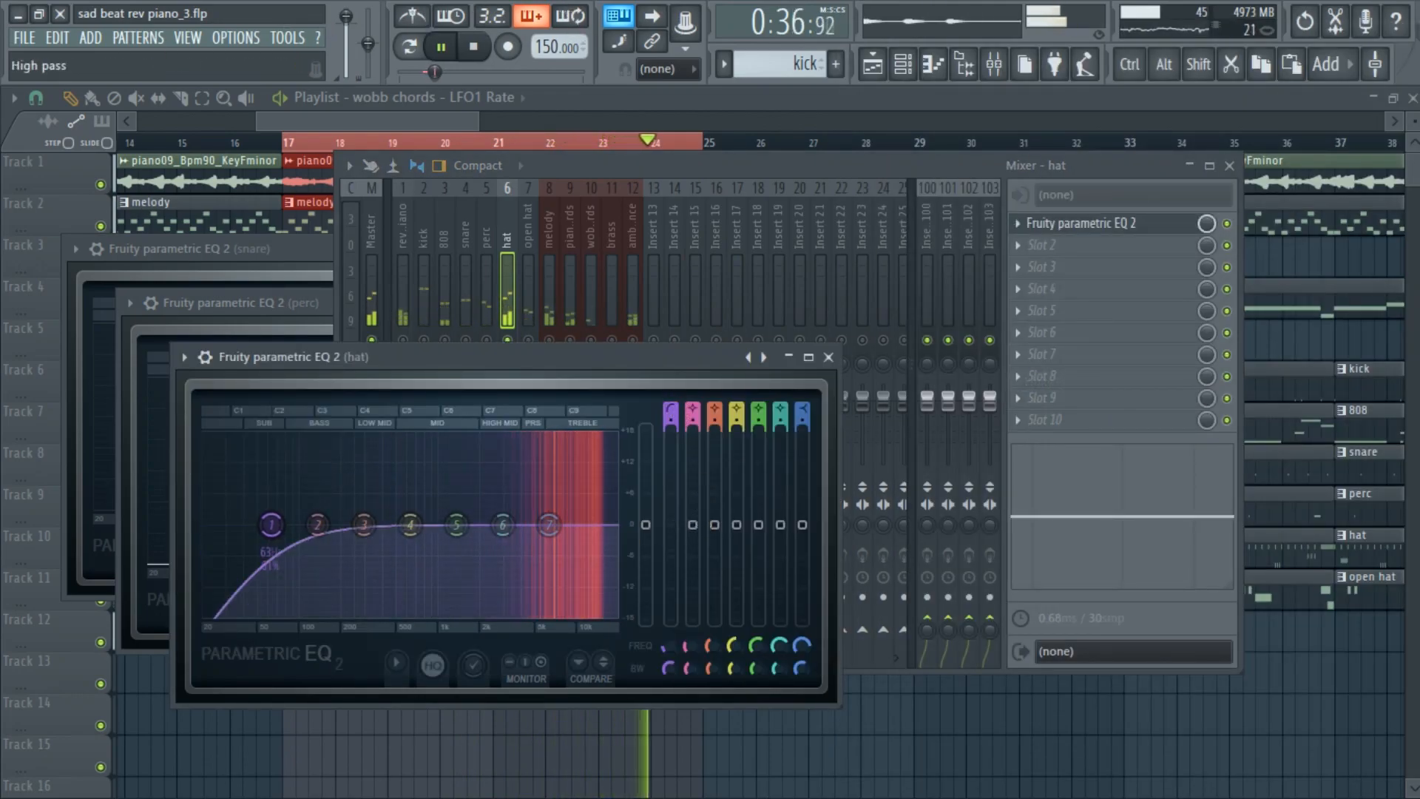
drag(272, 526, 531, 525)
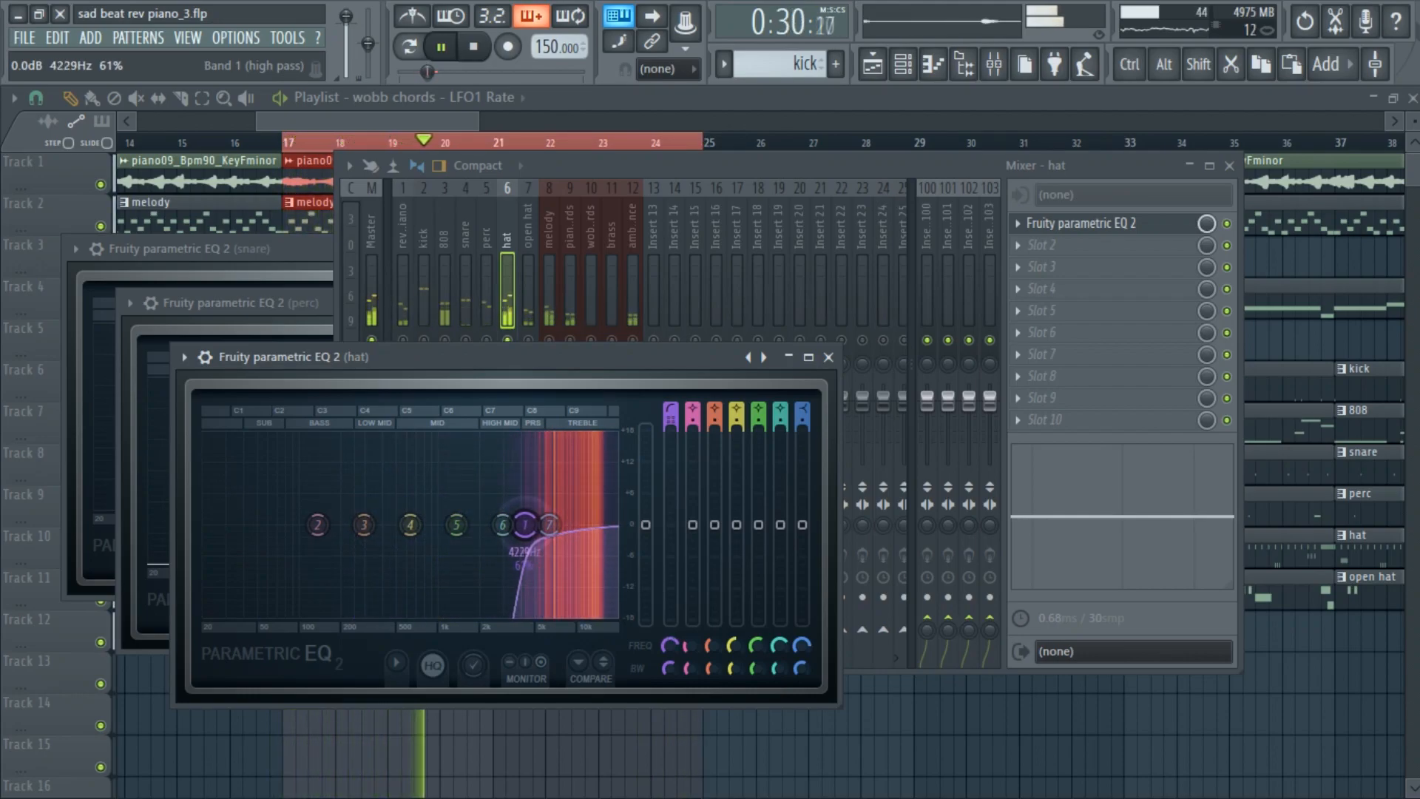
click(686, 164)
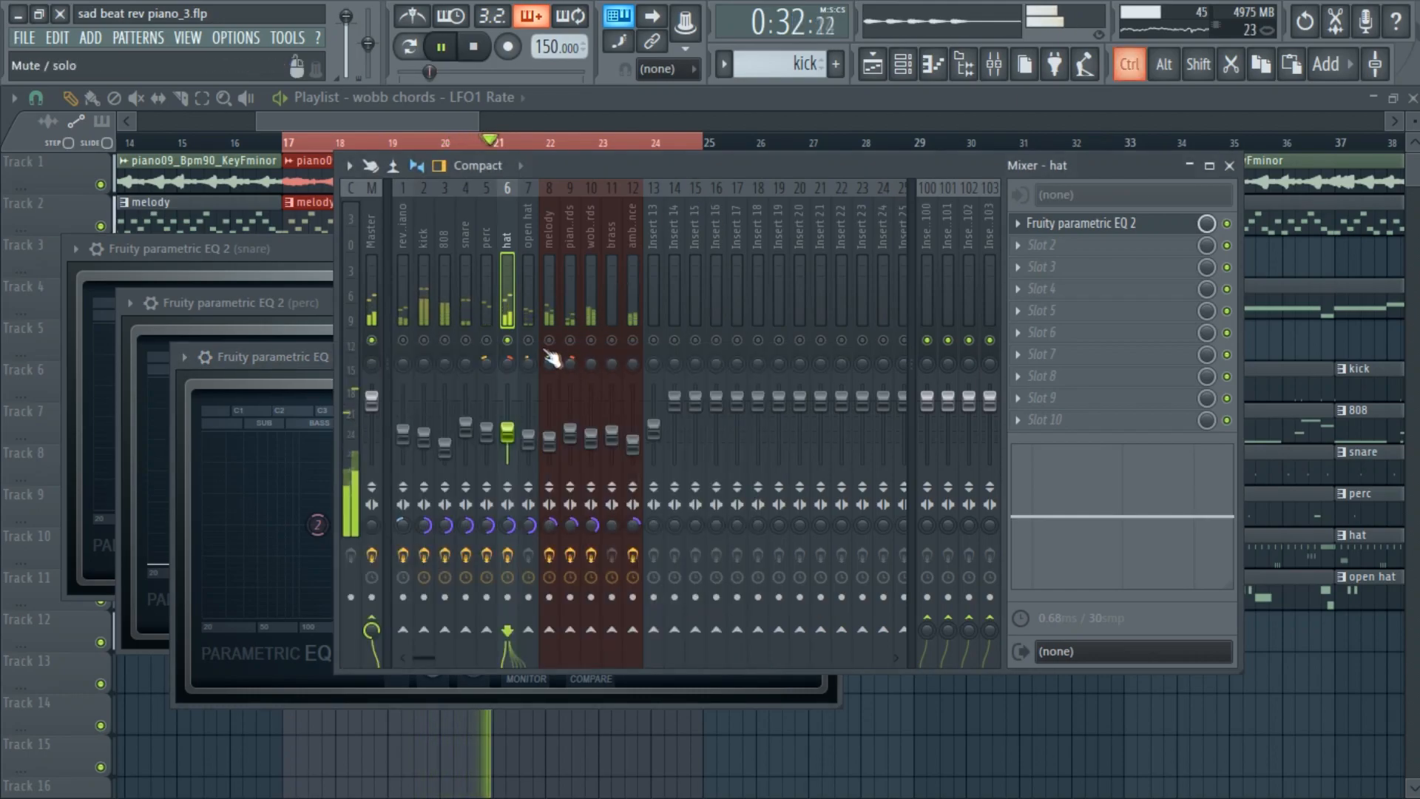
Add Fruity Parametric EQ 2 to the soloed open hat track, pull band 1's low shelf fully down in the high mids, and unsolo the track
click(530, 308)
click(1058, 223)
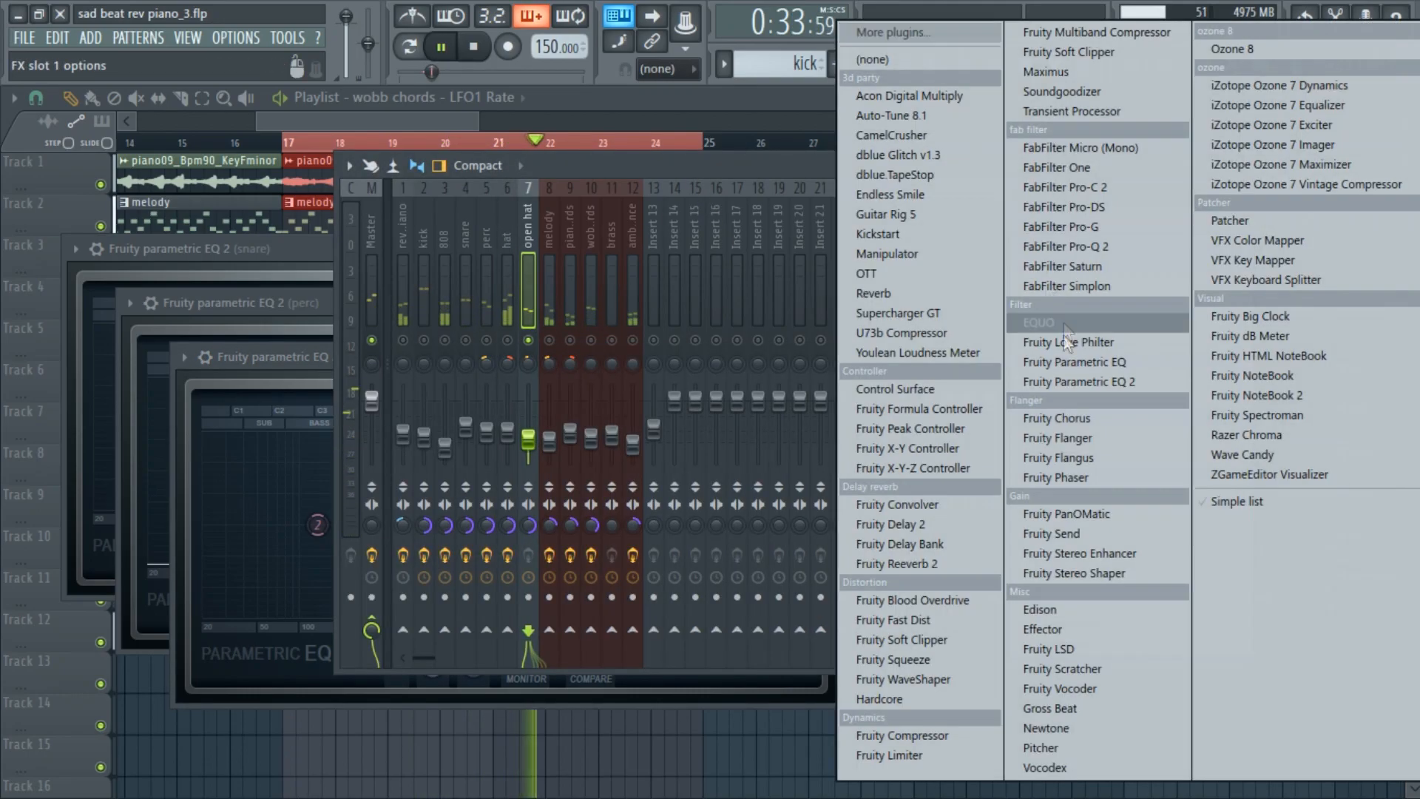
click(1074, 381)
drag(108, 362, 357, 453)
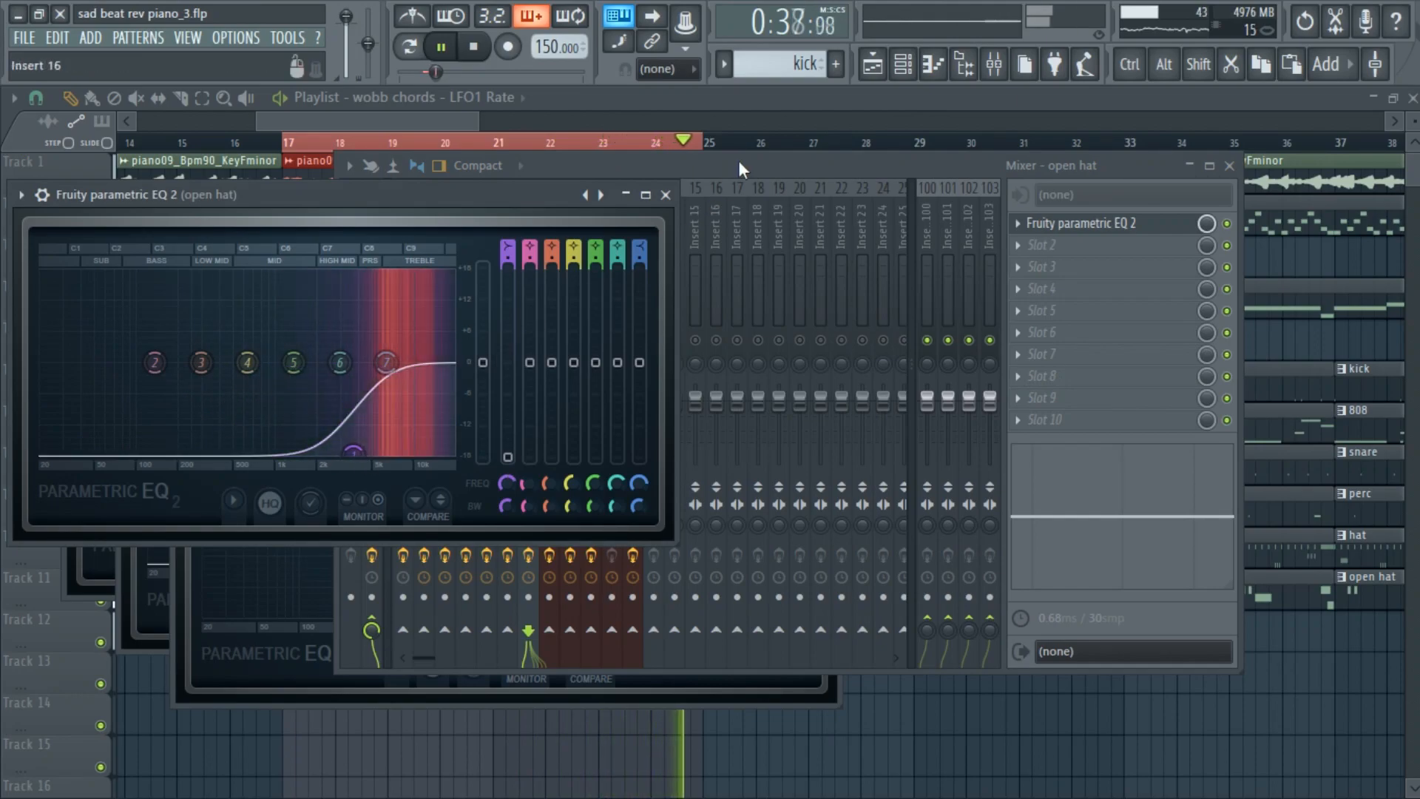
key(F9)
right_click(529, 340)
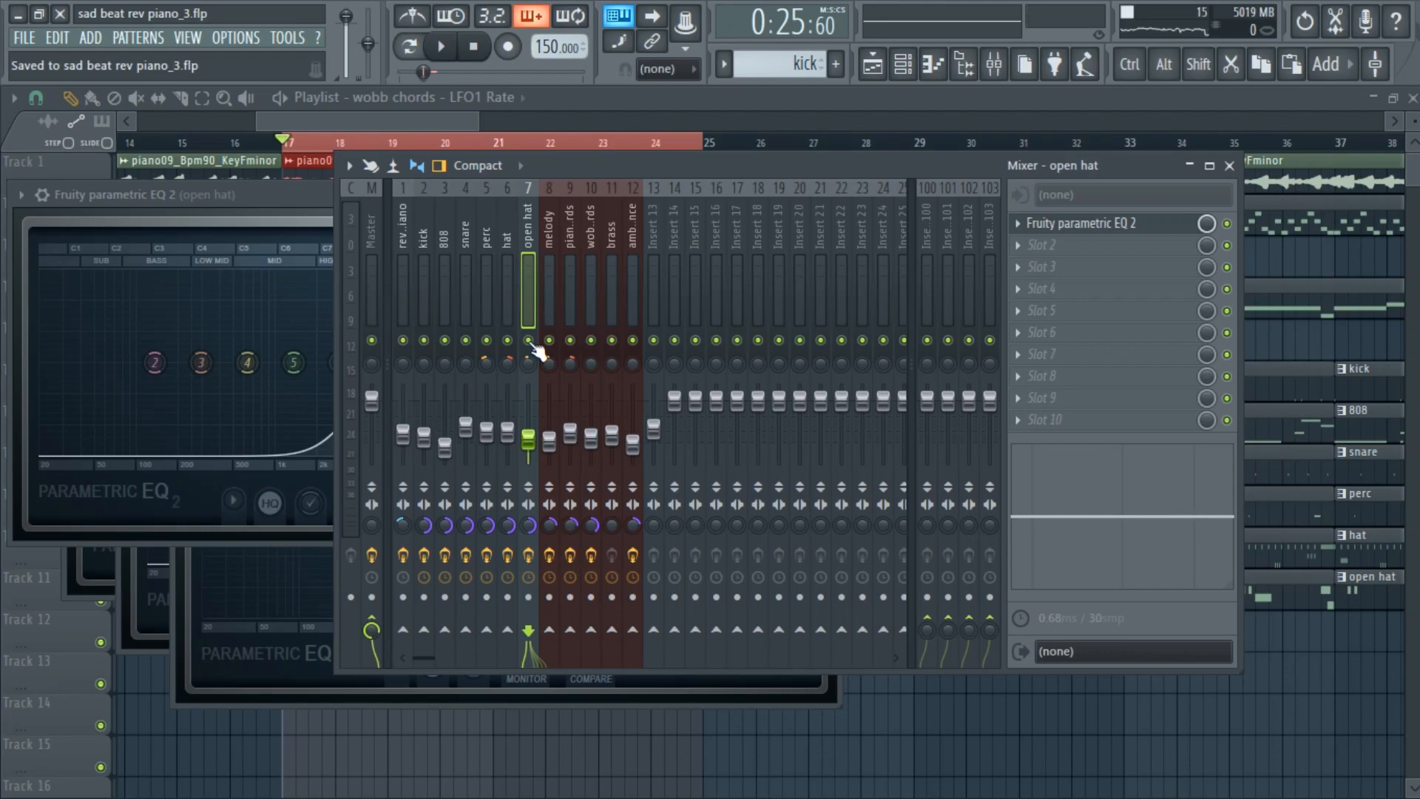
Play the selected playlist section with all tracks active and examine the track levels in the mixer
click(596, 89)
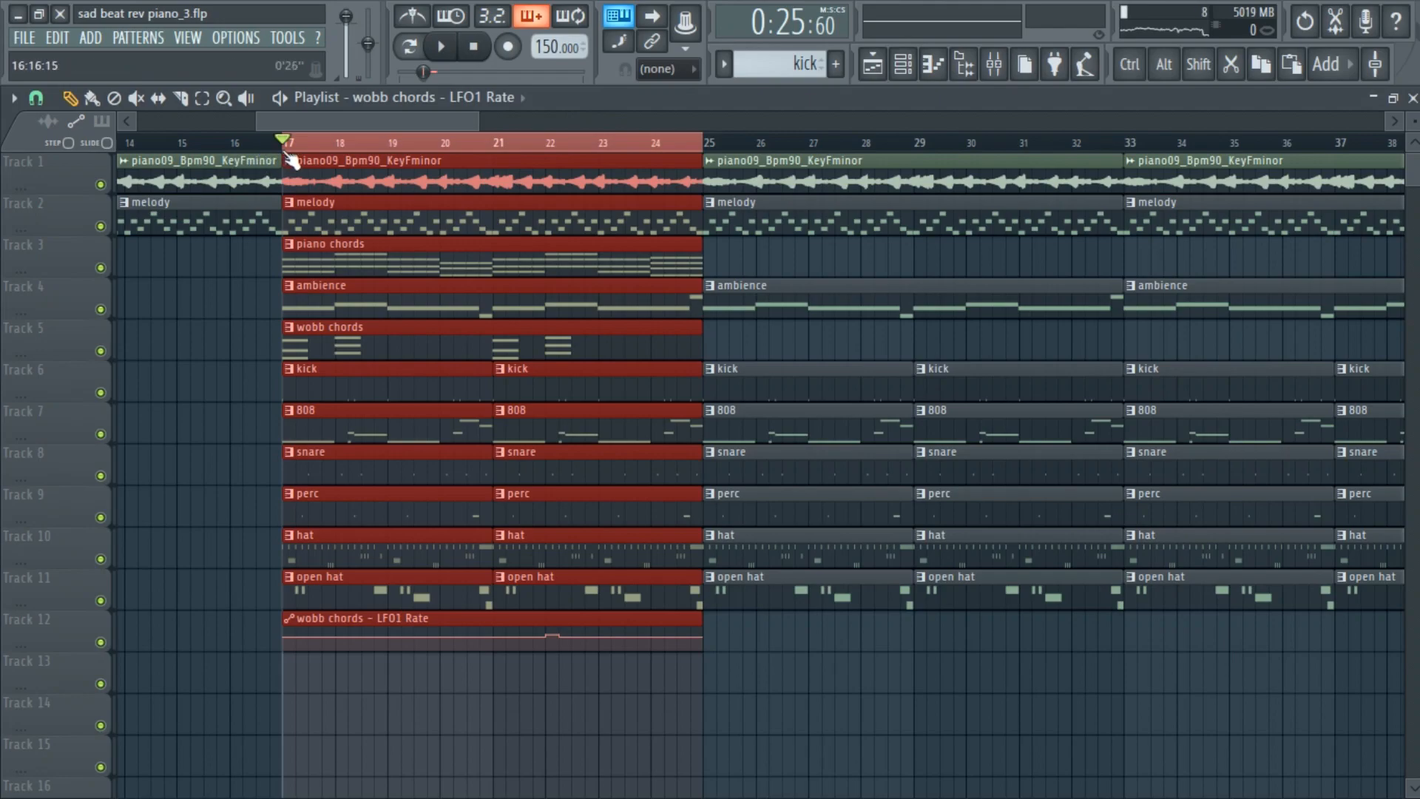
key(space)
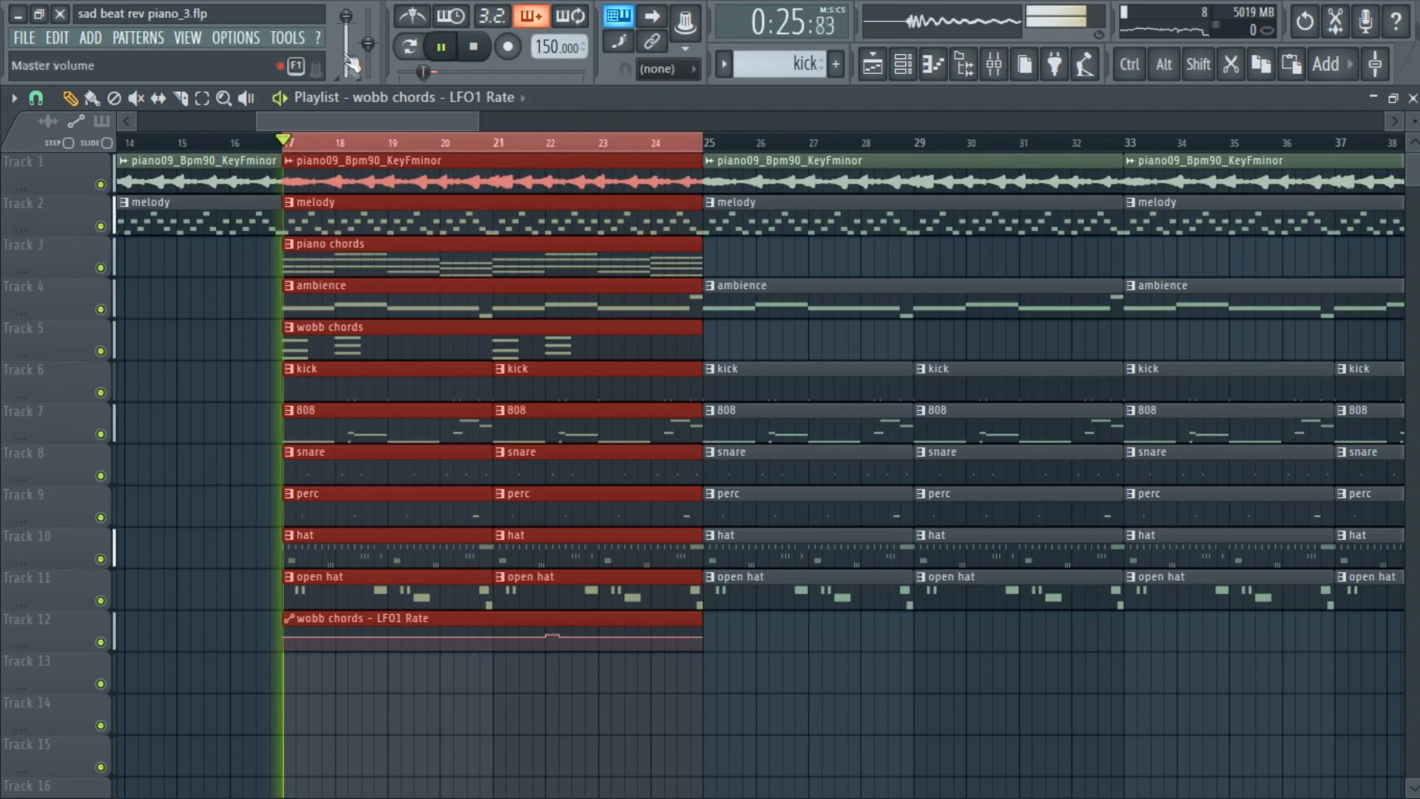
click(996, 79)
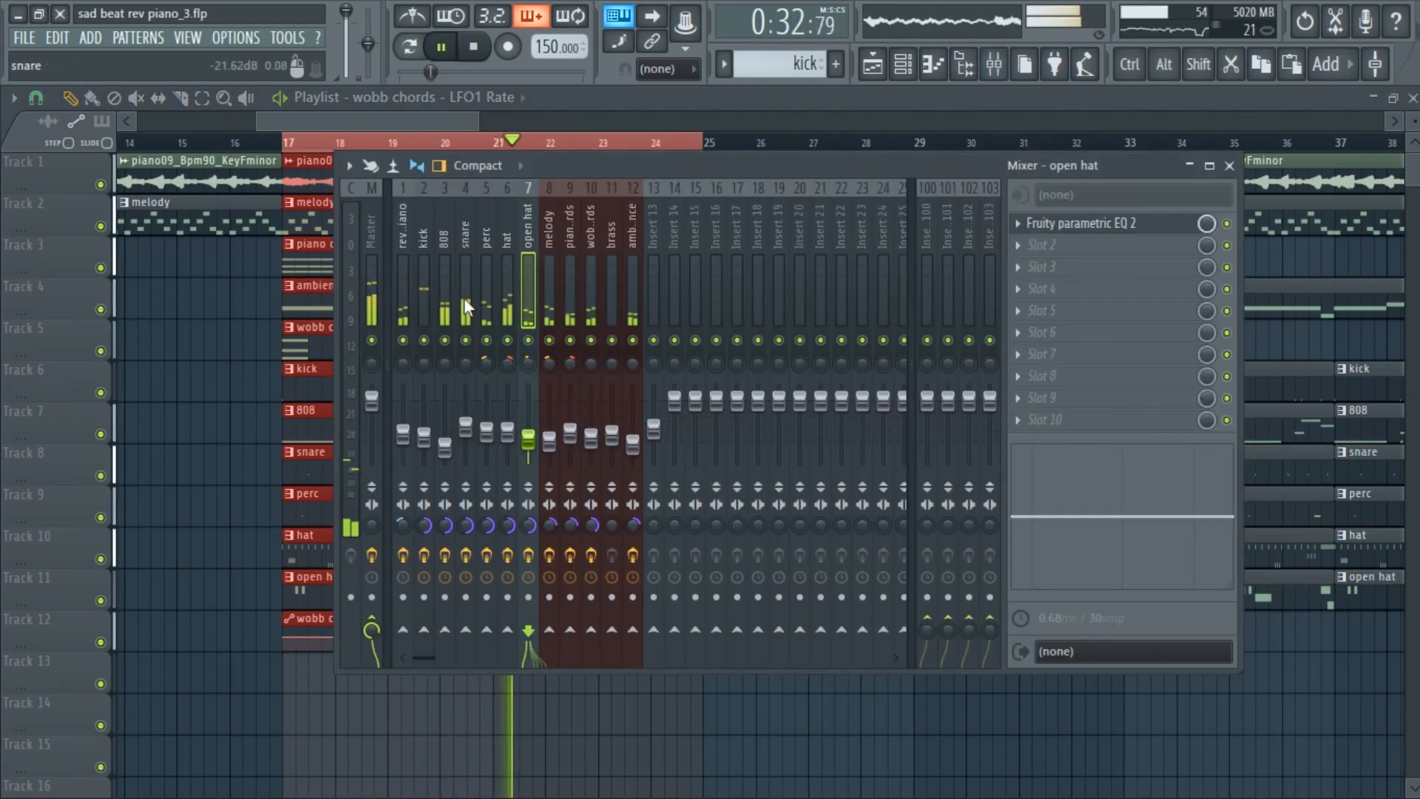
Compare the beat without and with EQ by bypassing the tracks' effect slots during playback and re-enabling them
click(371, 236)
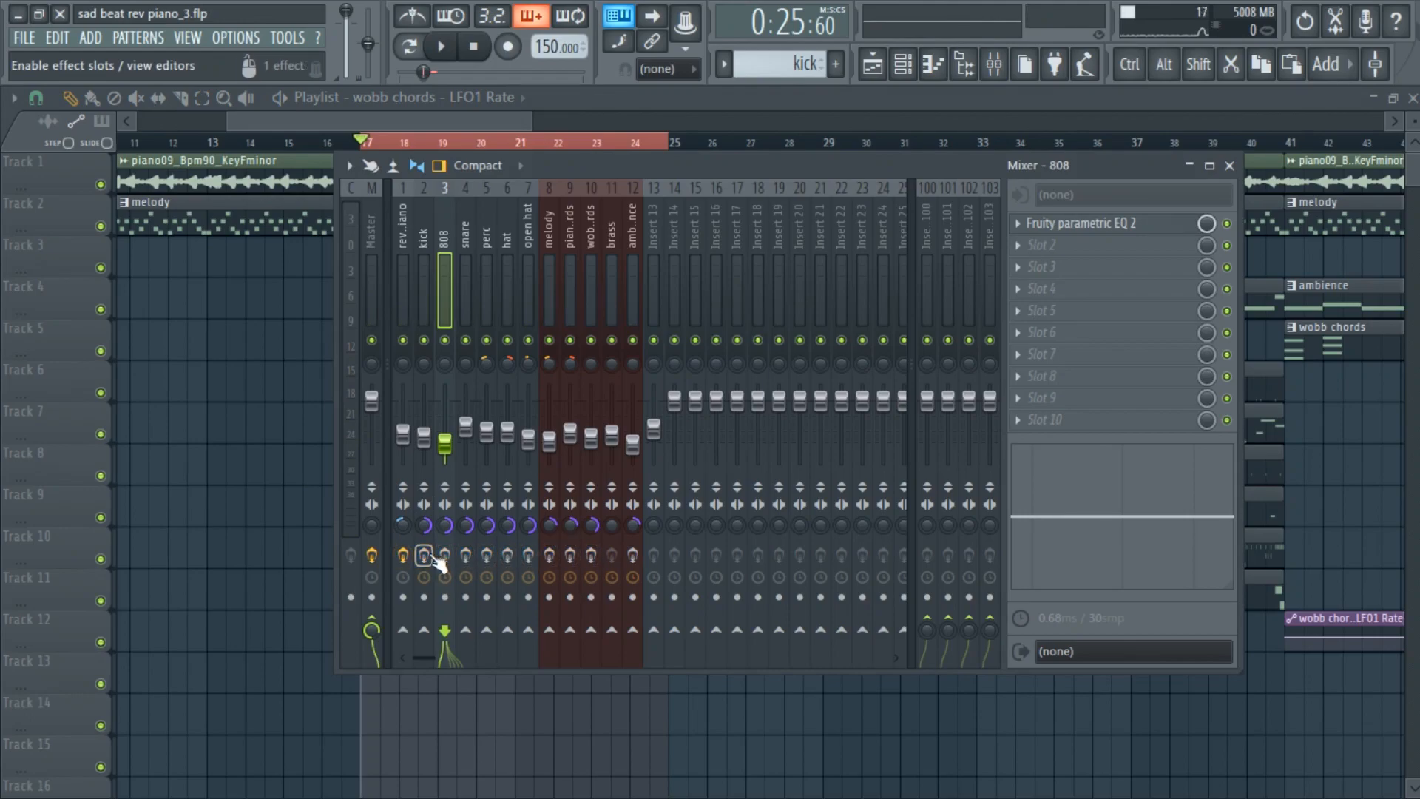
key(space)
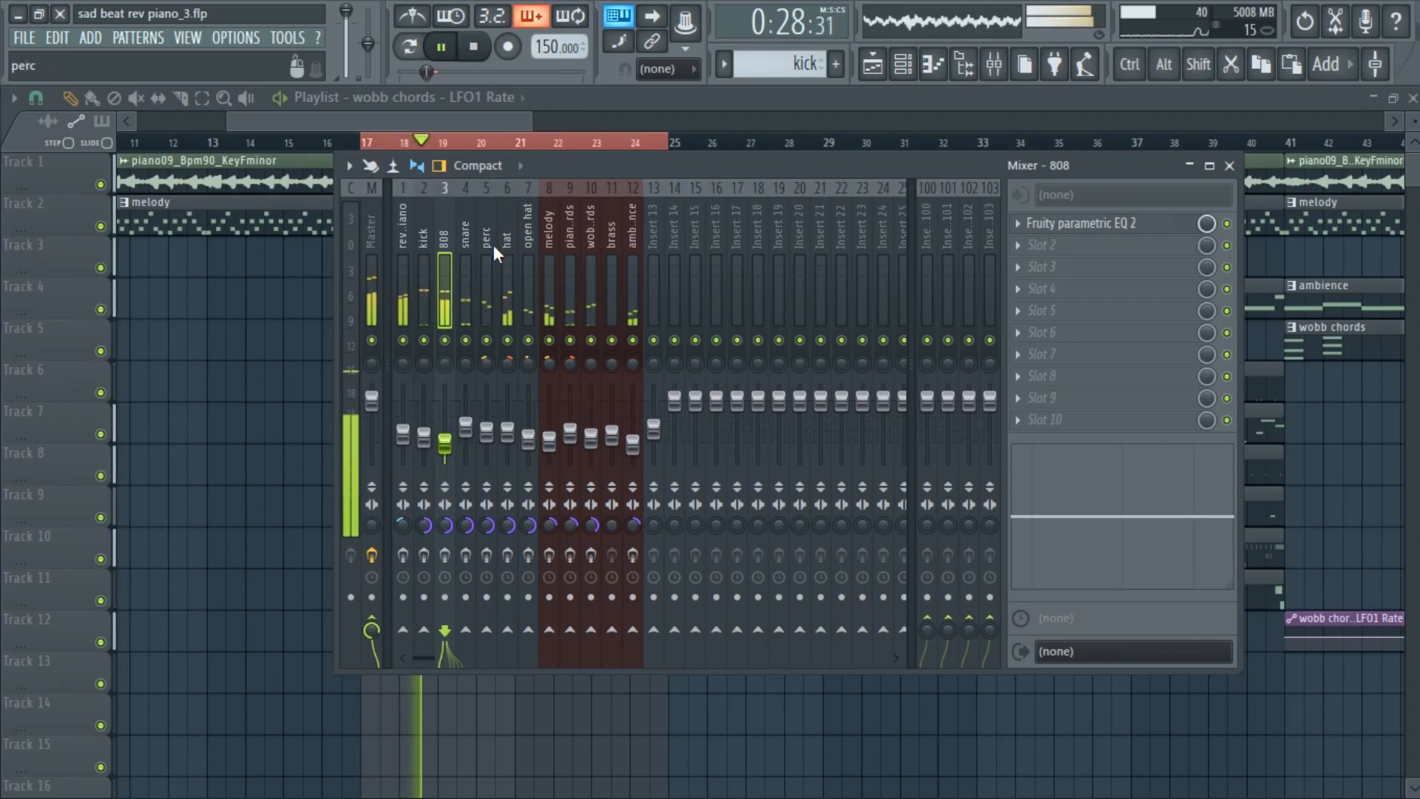
click(403, 556)
click(424, 556)
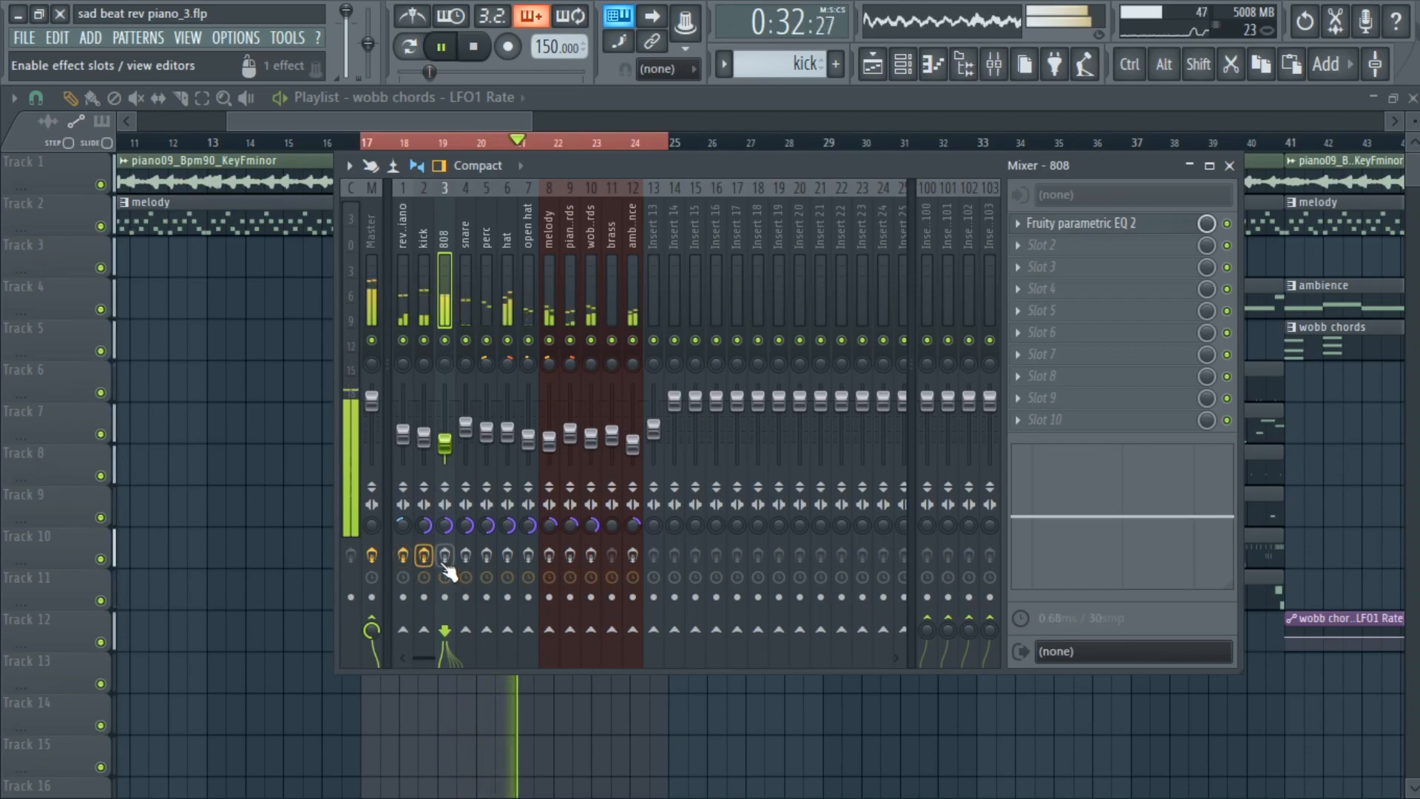
key(space)
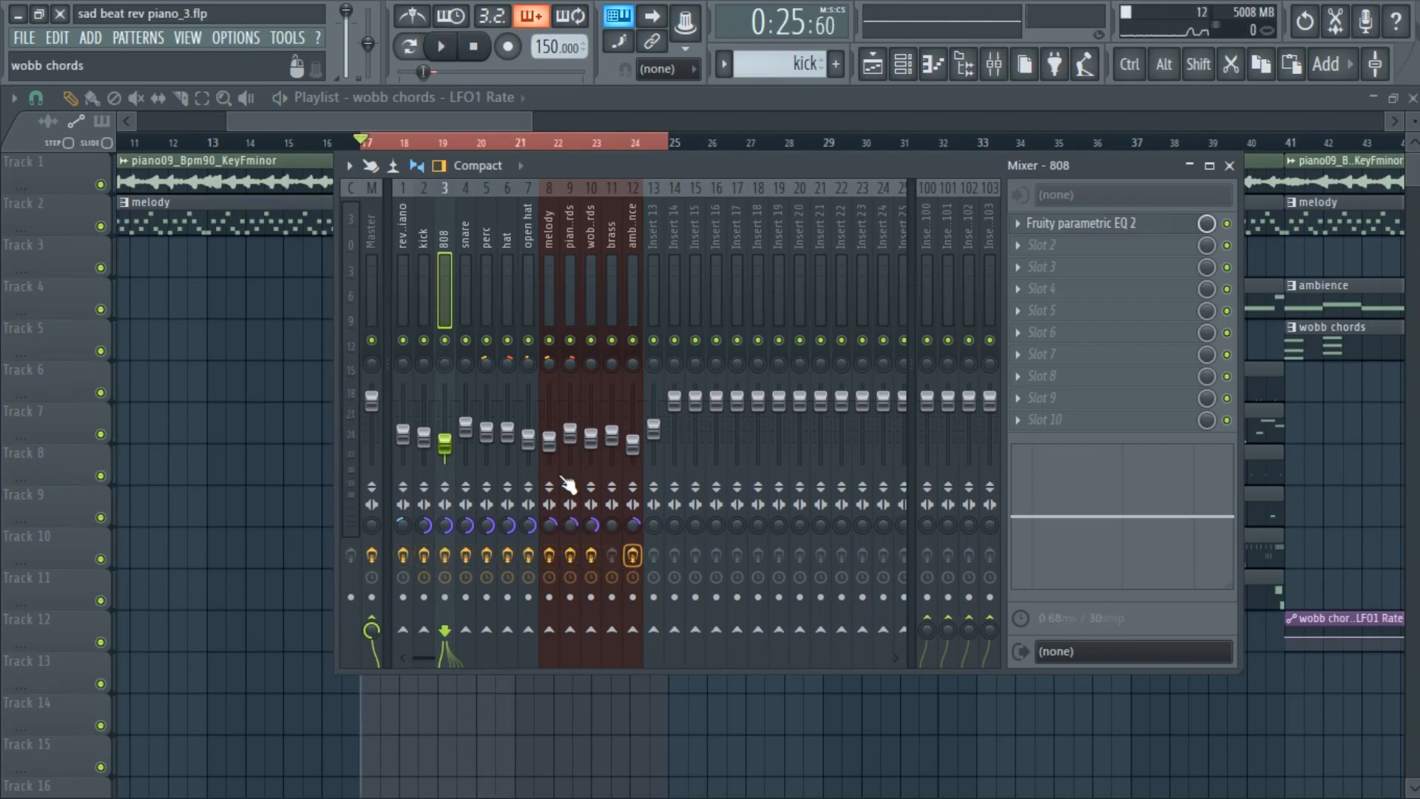
Play back the EQed mix once more, stop playback, save the project, and hide the mixer
key(space)
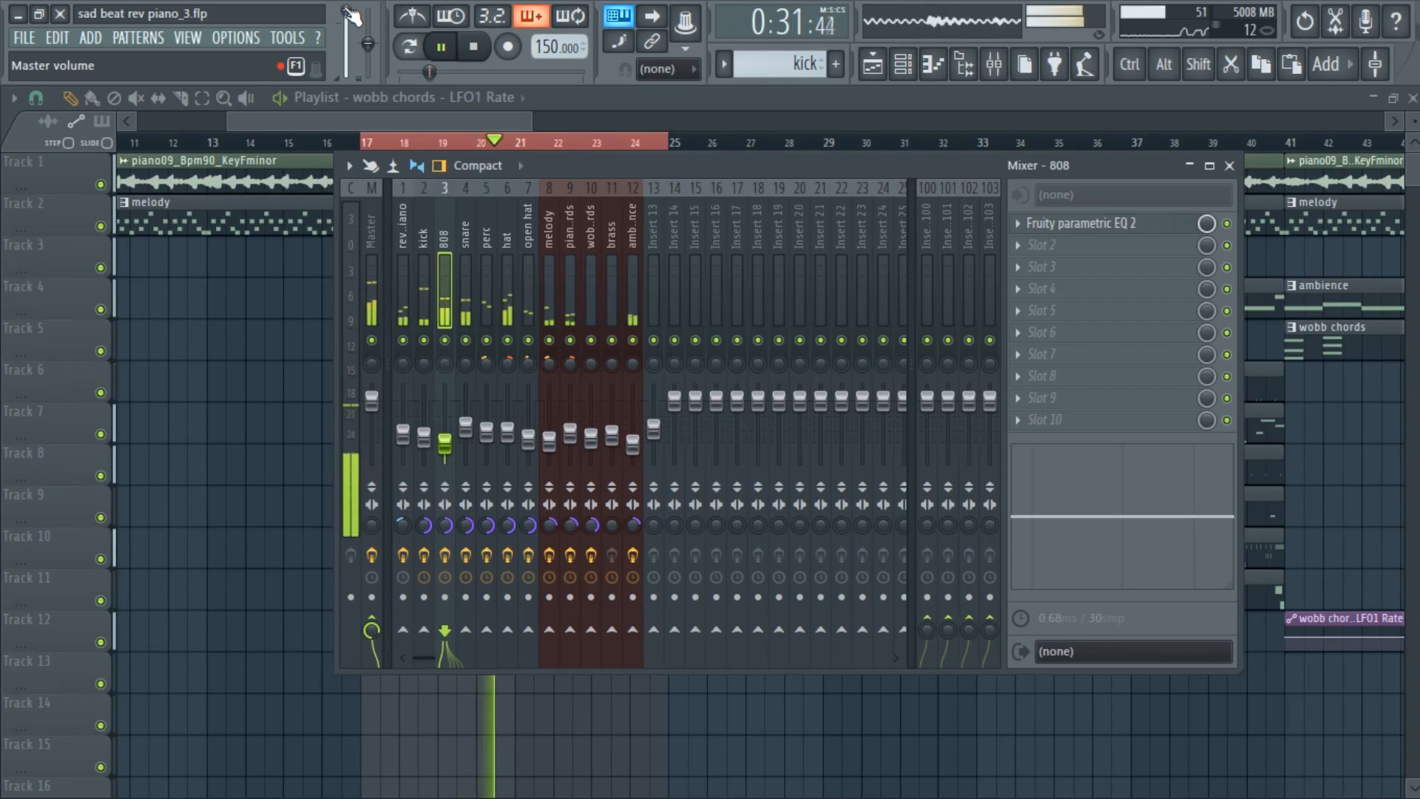
key(space)
key(ctrl+s)
key(F9)
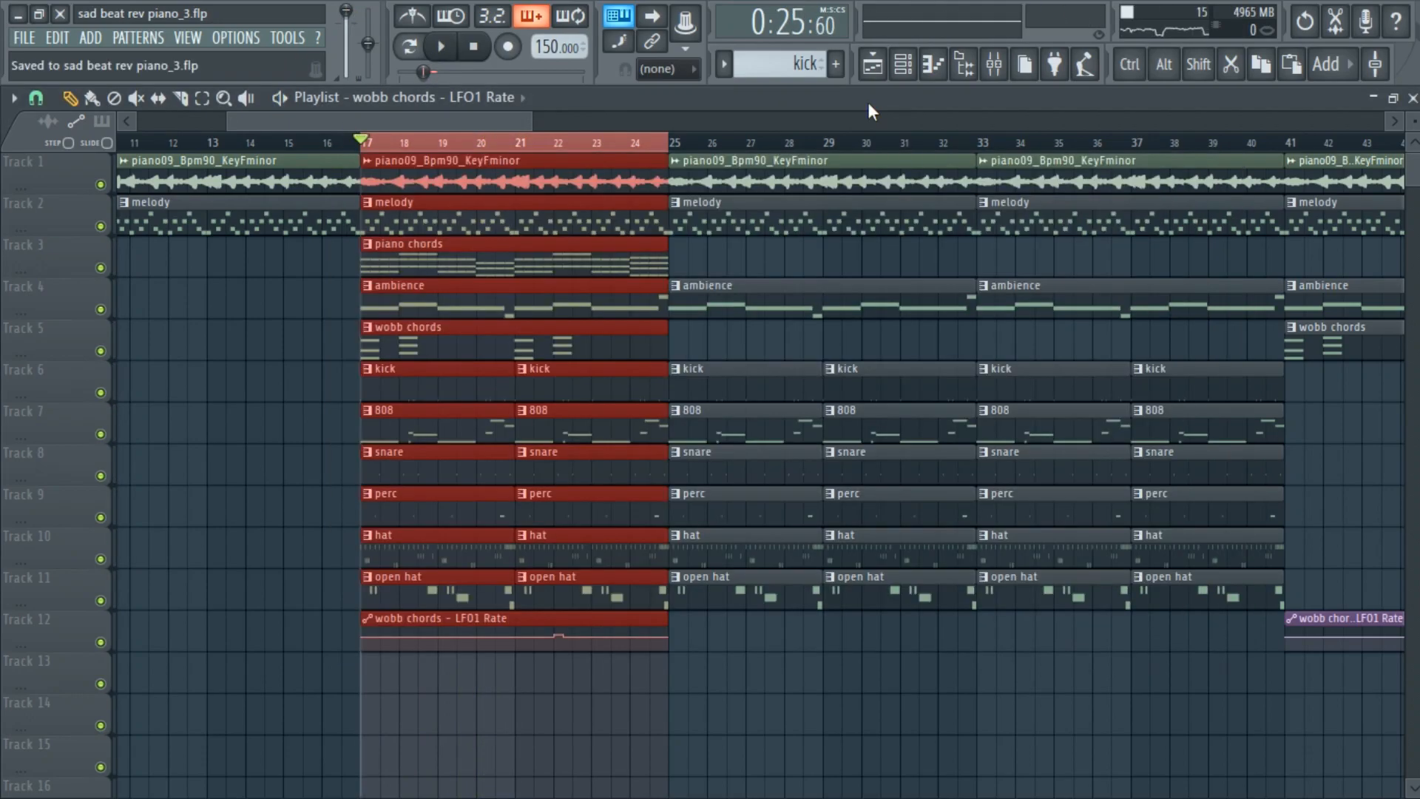